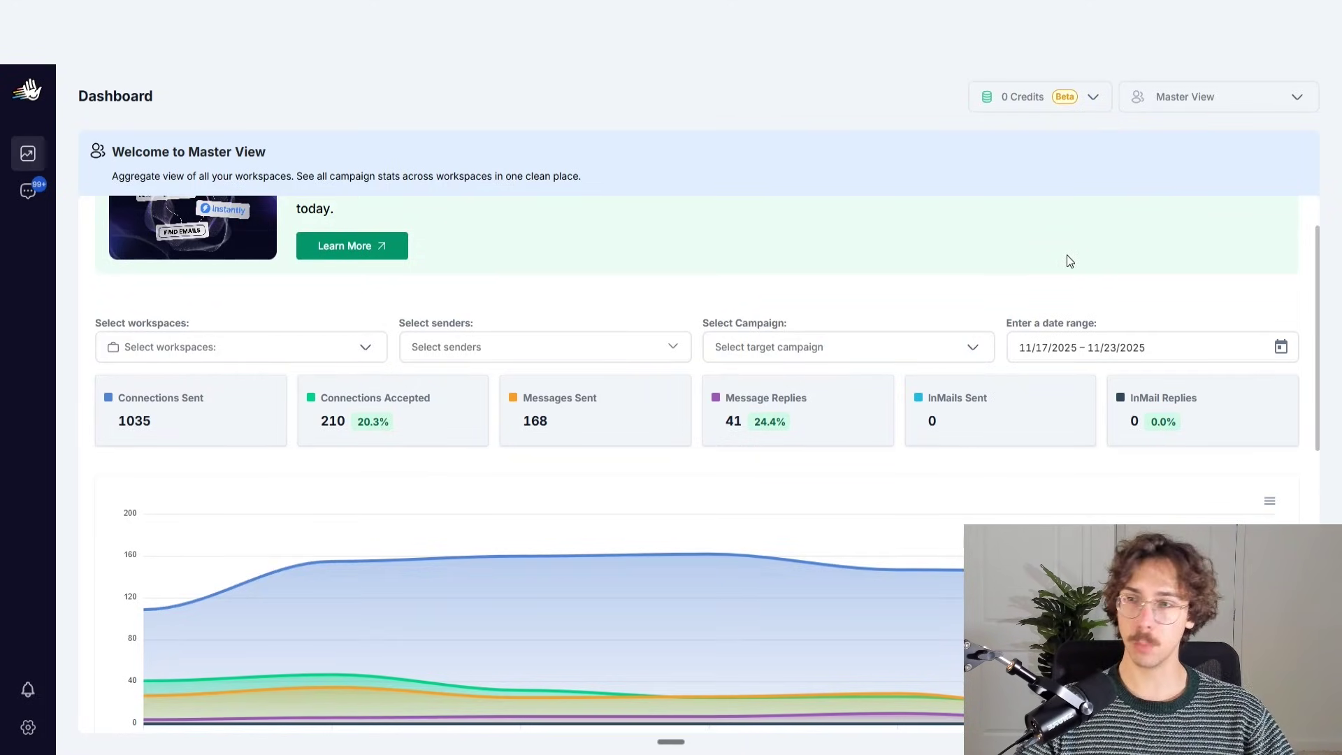
Step: Switch from Master View to a single workspace, review its dashboard stats, and open its LinkedIn accounts
{"action": "left_click", "coordinate": [1271, 98]}
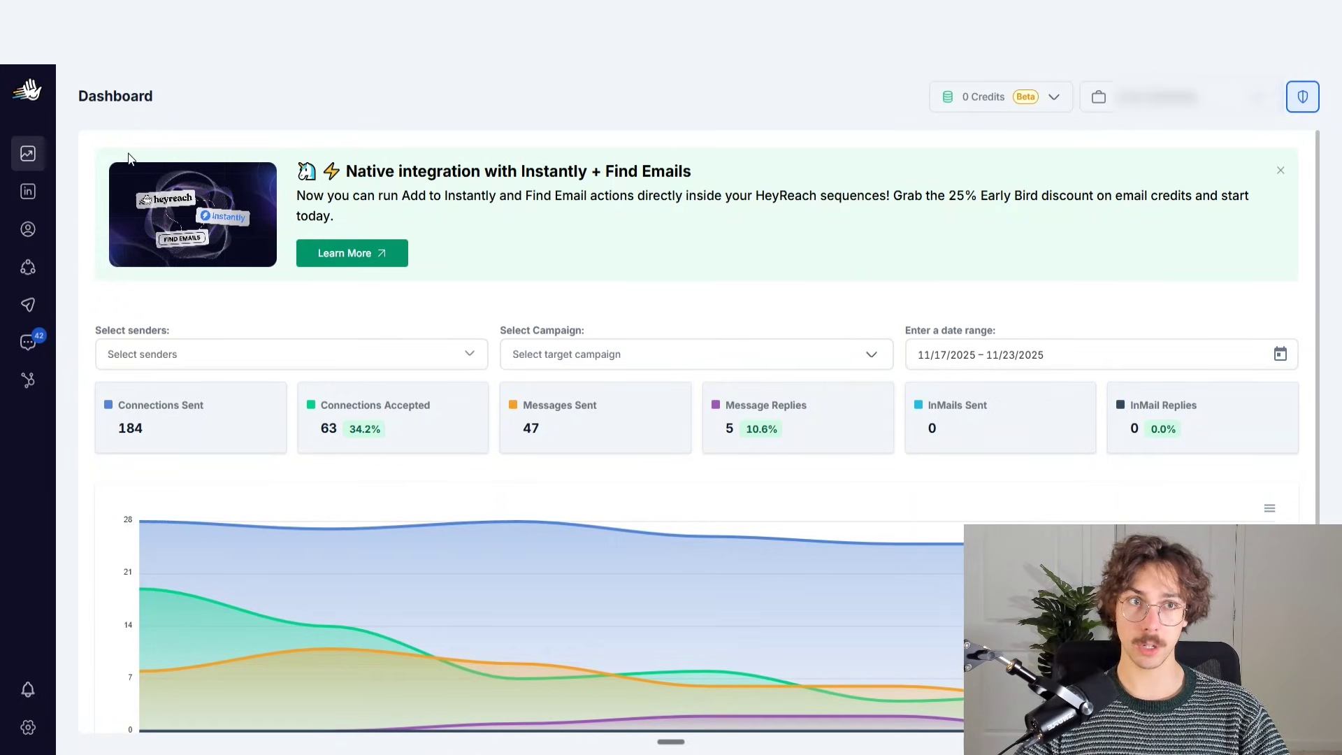
{"action": "scroll", "coordinate": [893, 352], "scroll_direction": "down", "scroll_amount": 2}
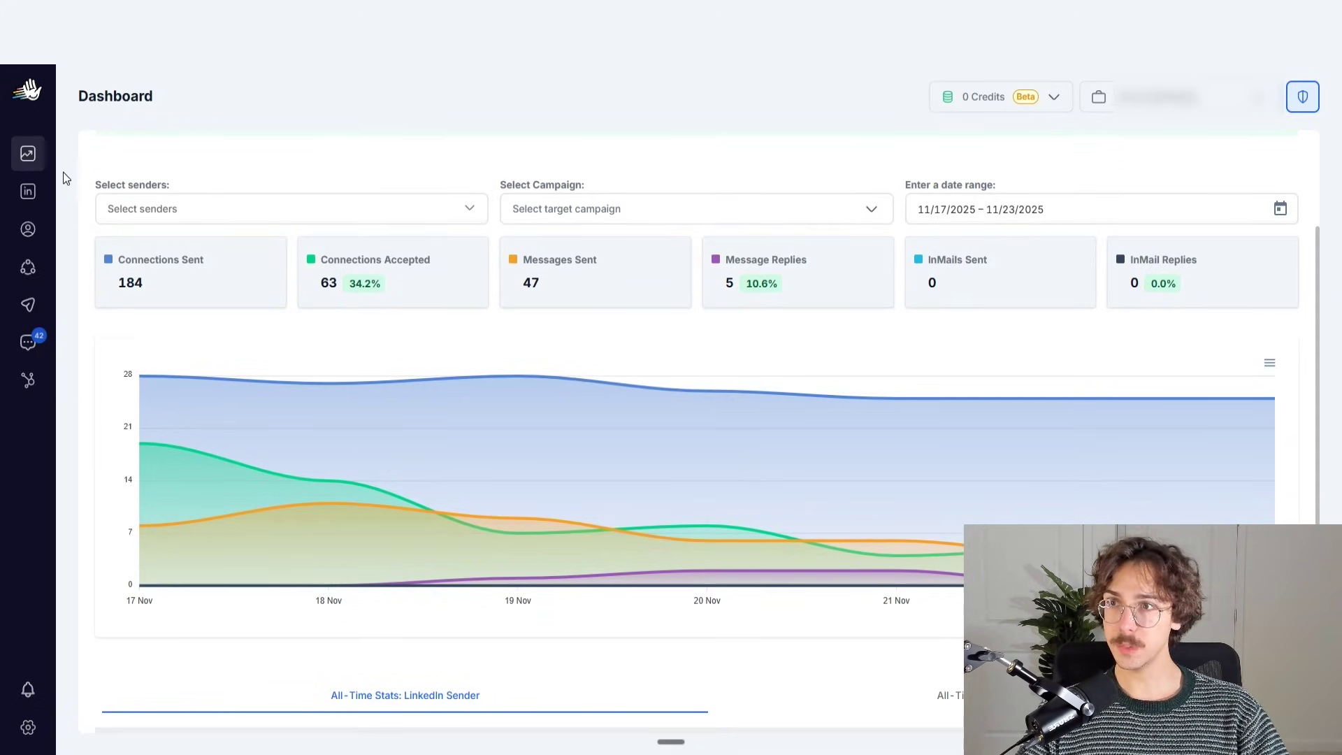
{"action": "left_click", "coordinate": [28, 191]}
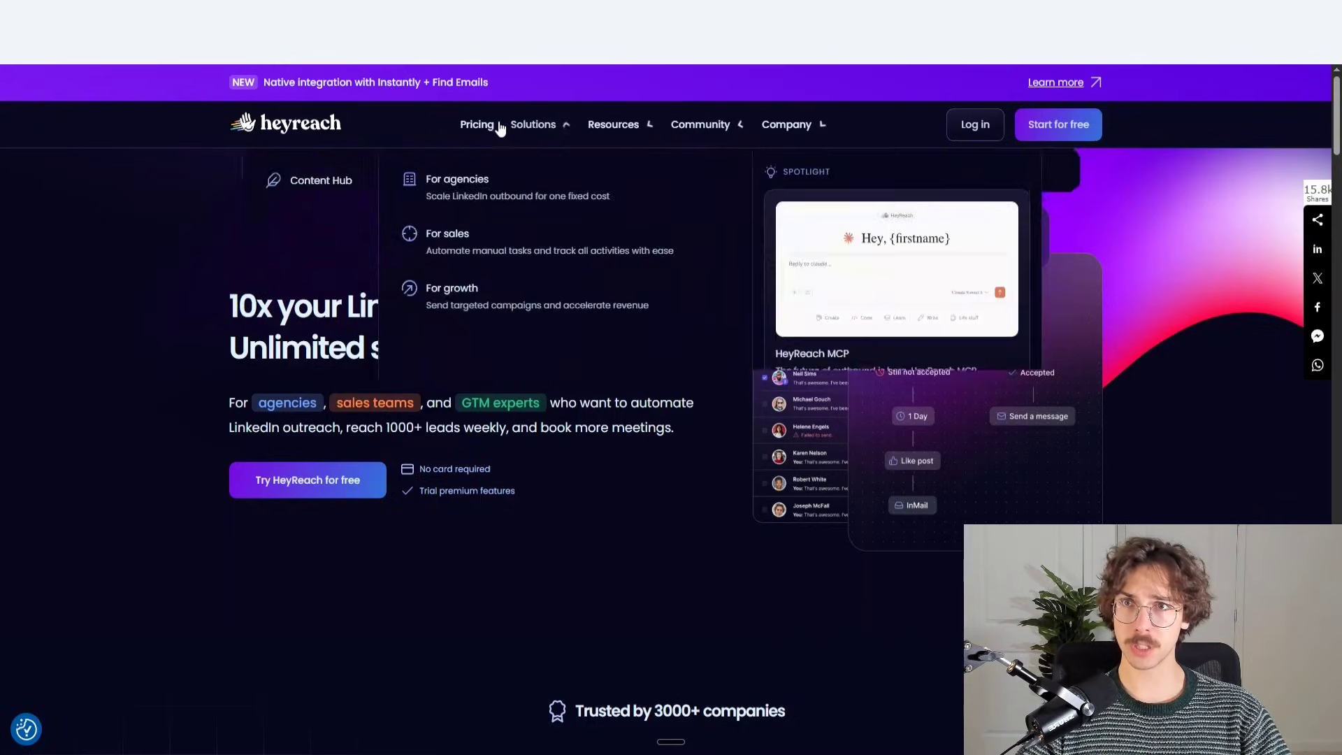
Step: Open the pricing page on the HeyReach website and compare the Growth, Agency and Unlimited monthly plans
{"action": "left_click", "coordinate": [477, 125]}
{"action": "scroll", "coordinate": [710, 420], "scroll_direction": "down", "scroll_amount": 3}
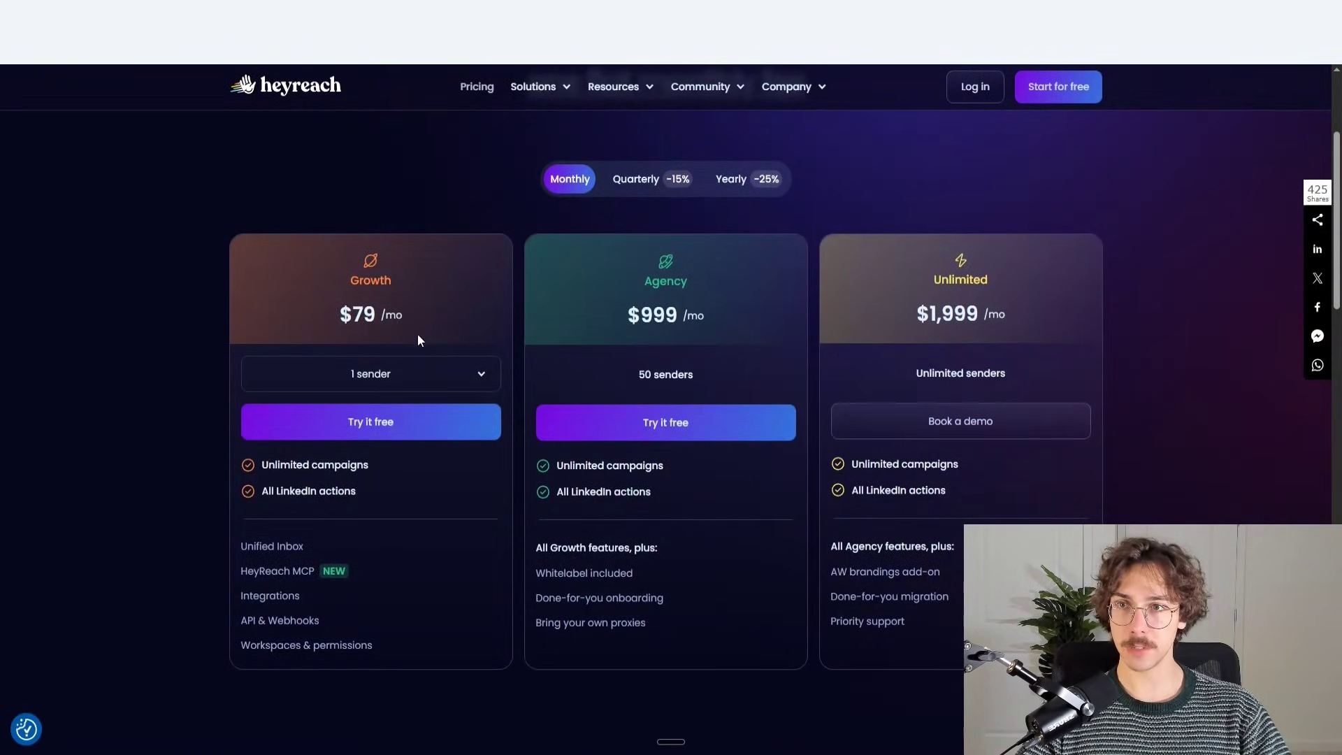
{"action": "scroll", "coordinate": [356, 464], "scroll_direction": "down", "scroll_amount": 4}
{"action": "scroll", "coordinate": [329, 384], "scroll_direction": "up", "scroll_amount": 3}
{"action": "scroll", "coordinate": [329, 383], "scroll_direction": "up", "scroll_amount": 1}
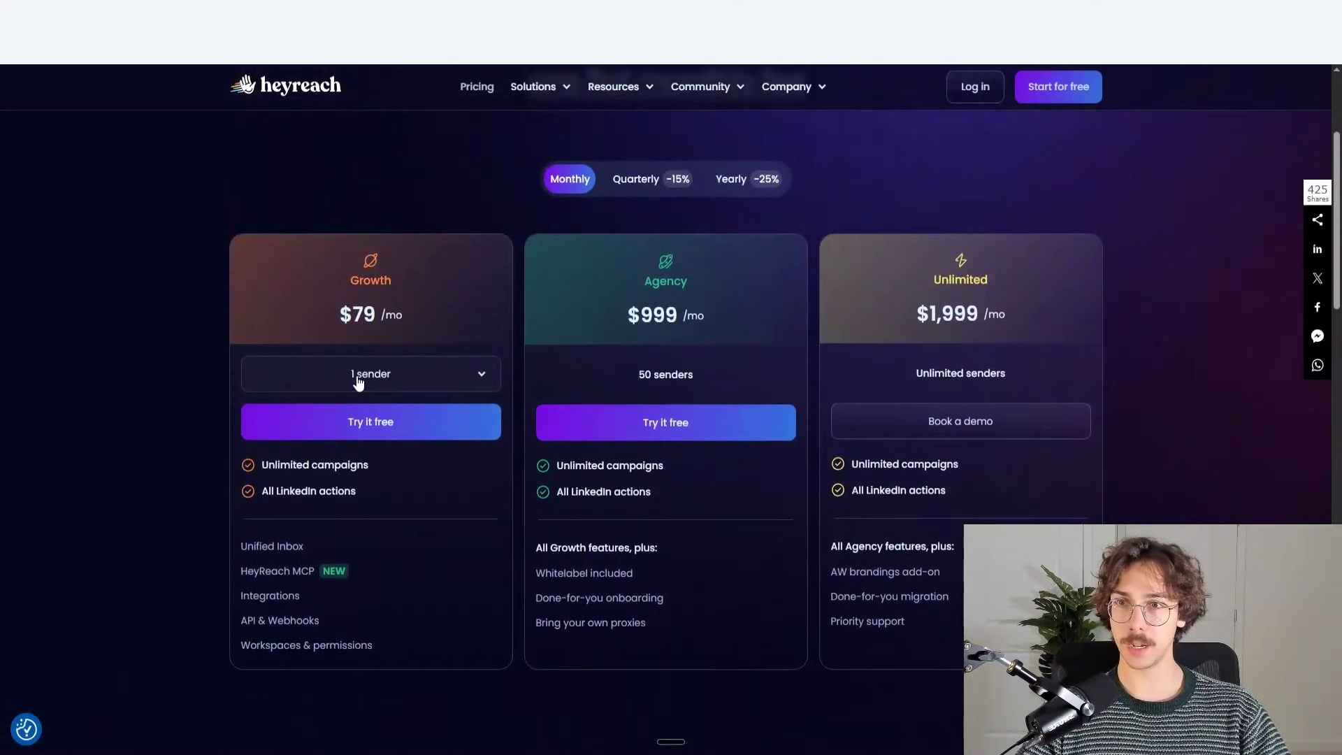
Step: Select 10 senders for the Growth plan and compare it with the Agency plan's sender allowance
{"action": "left_click", "coordinate": [359, 376]}
{"action": "left_click", "coordinate": [354, 480]}
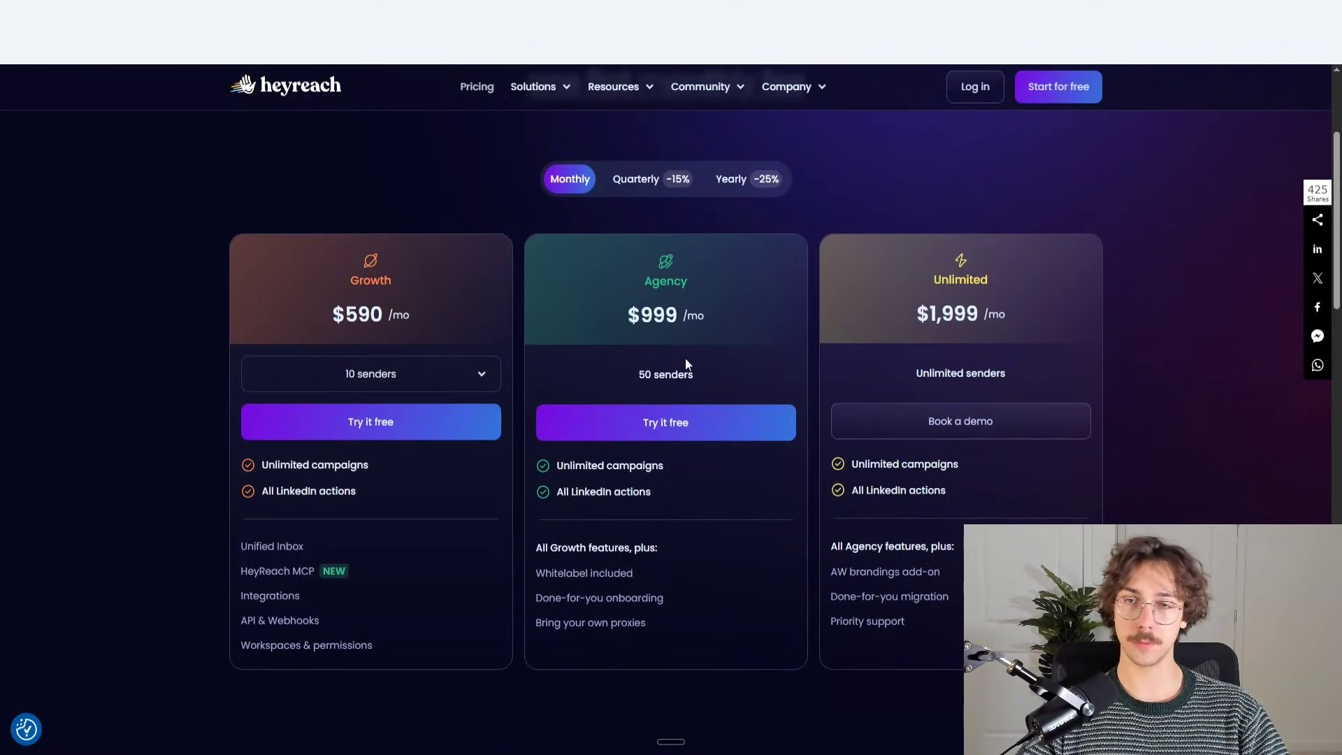
{"action": "left_click_drag", "start_coordinate": [635, 375], "coordinate": [715, 376]}
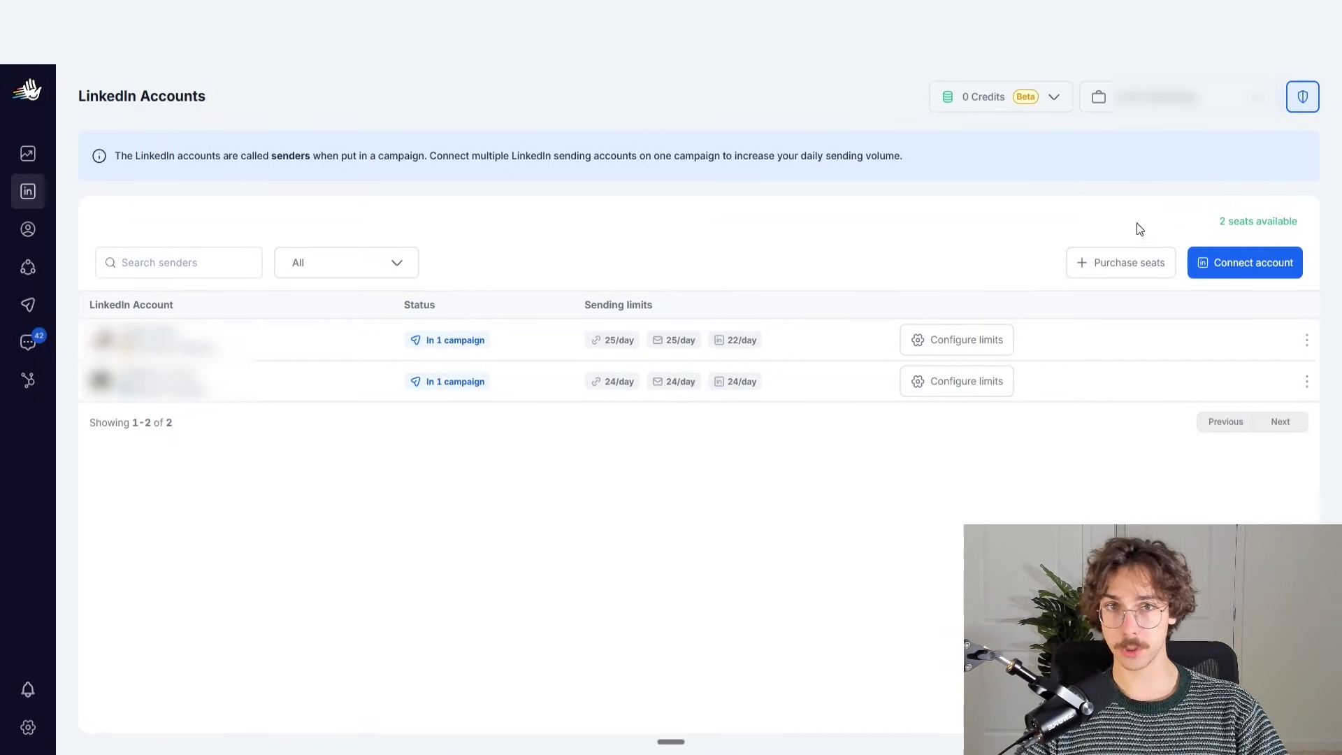
Step: View the options for connecting a LinkedIn account, read the Infinite Login requirements, and close the setup
{"action": "left_click", "coordinate": [1269, 272]}
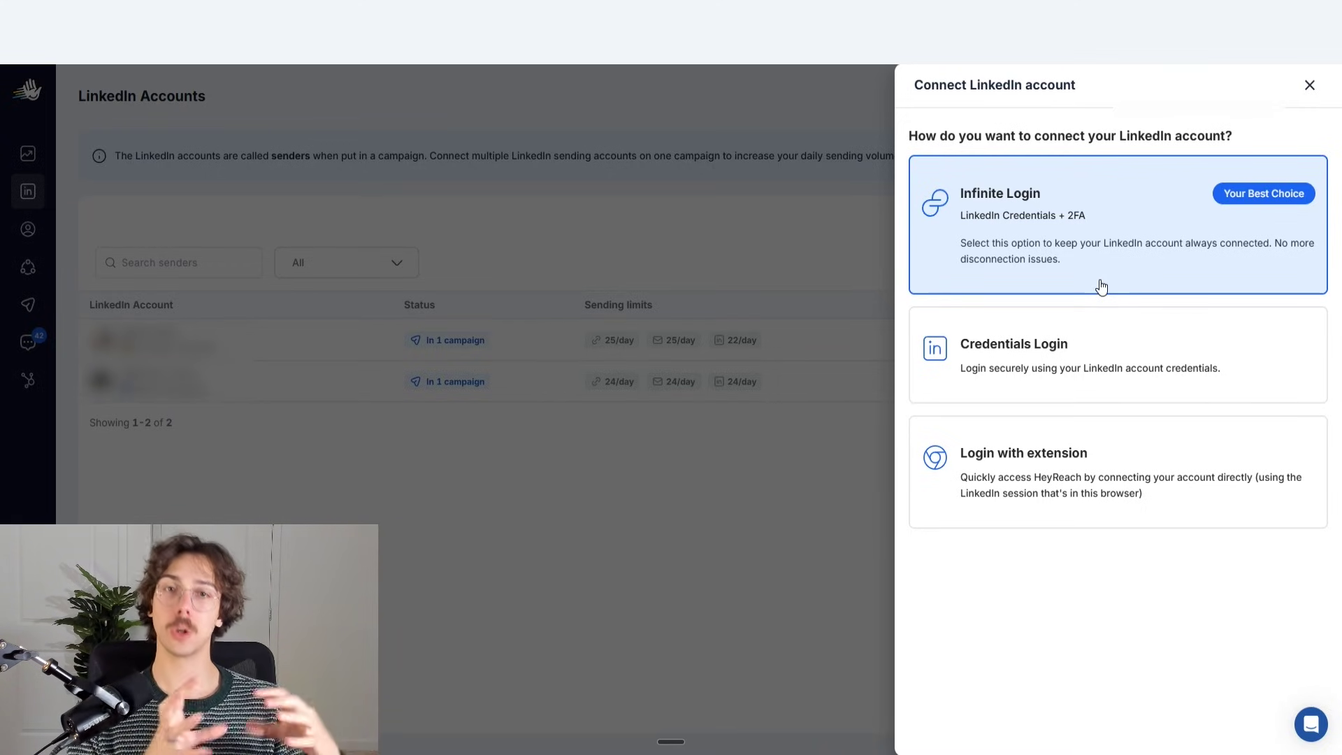
{"action": "left_click", "coordinate": [1096, 243]}
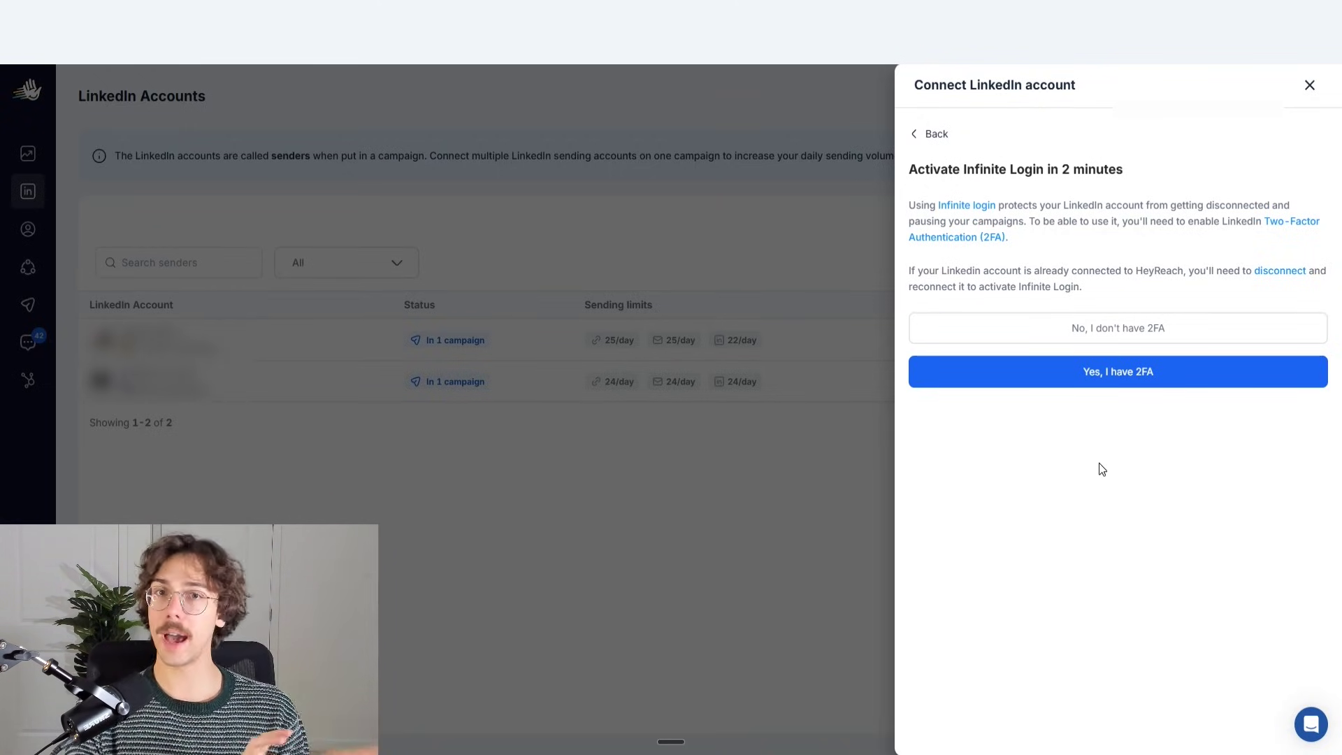
{"action": "left_click", "coordinate": [1309, 86]}
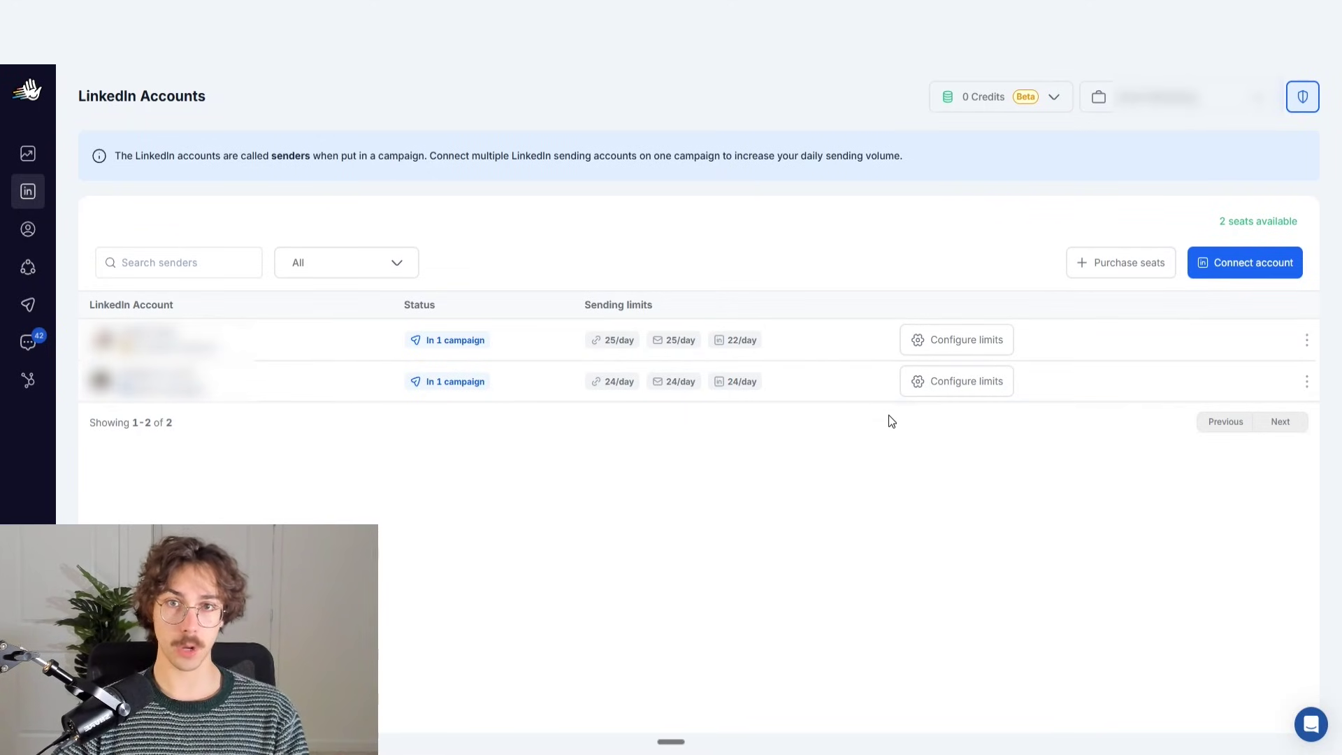
Step: Review the daily sending limits of the first LinkedIn account and close them without saving
{"action": "left_click", "coordinate": [959, 335]}
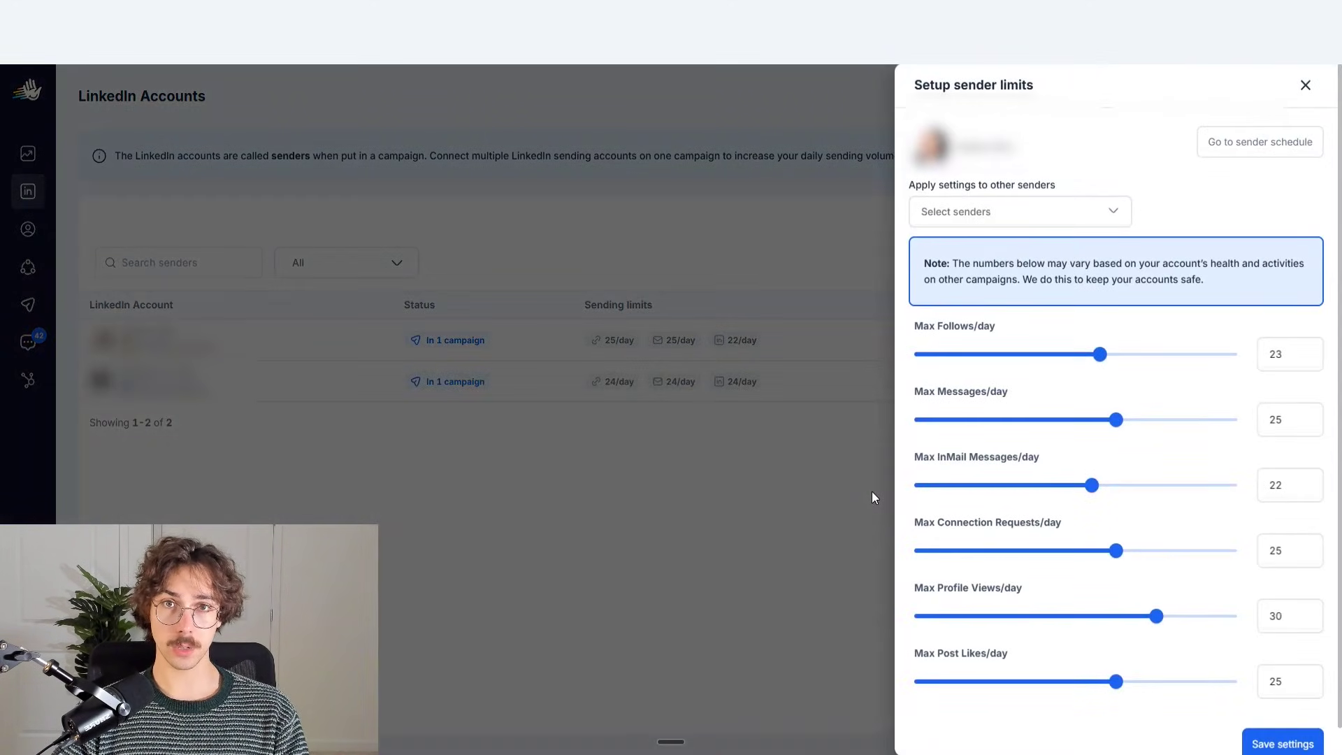
{"action": "scroll", "coordinate": [1034, 422], "scroll_direction": "down", "scroll_amount": 1}
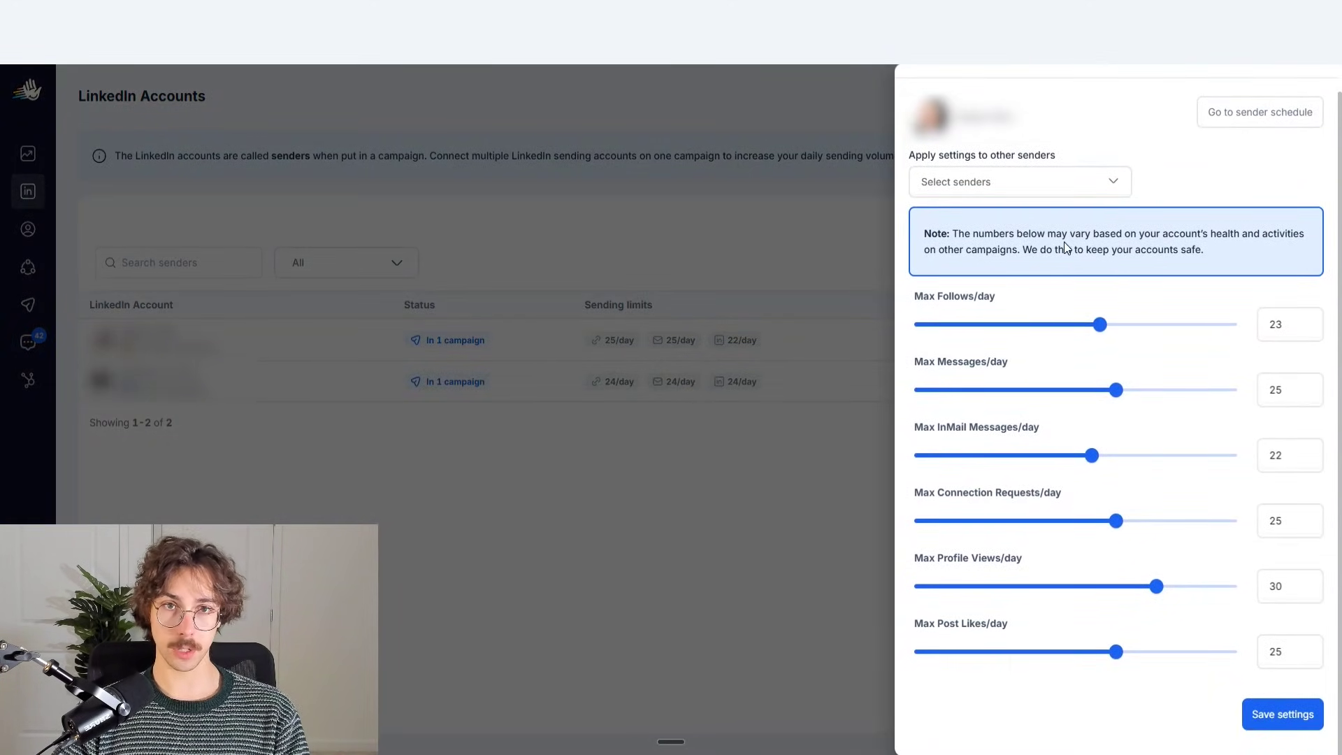
{"action": "scroll", "coordinate": [1083, 294], "scroll_direction": "up", "scroll_amount": 1}
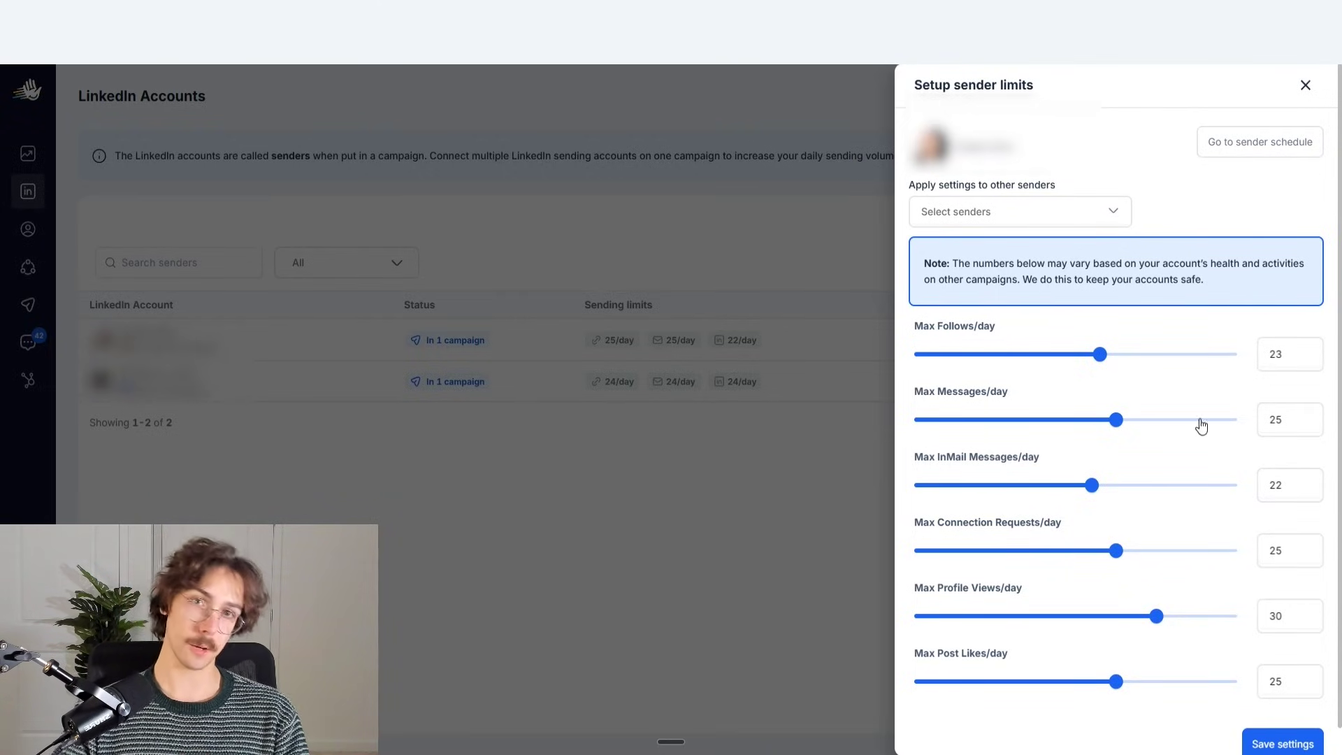
{"action": "left_click", "coordinate": [1307, 86]}
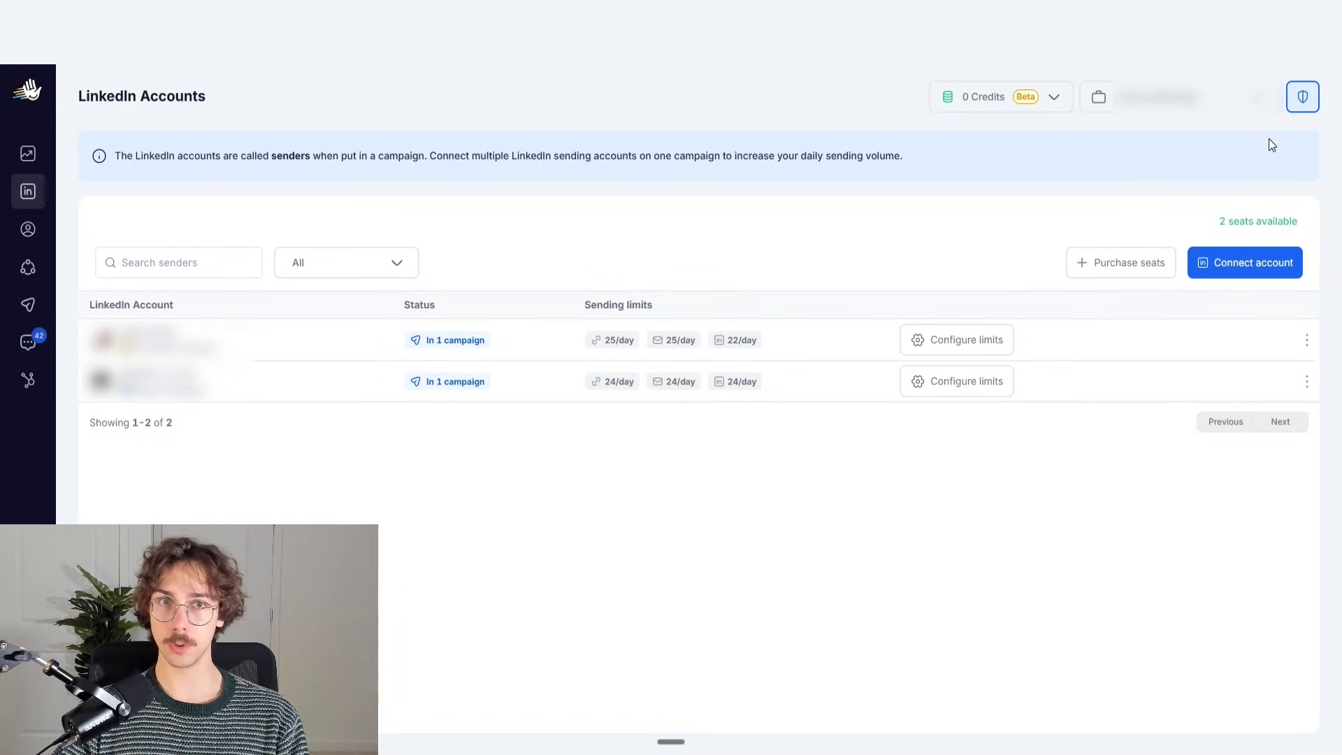
Step: Open the lead lists, start adding leads, and review the LinkedIn Search Bar import method
{"action": "left_click", "coordinate": [28, 228]}
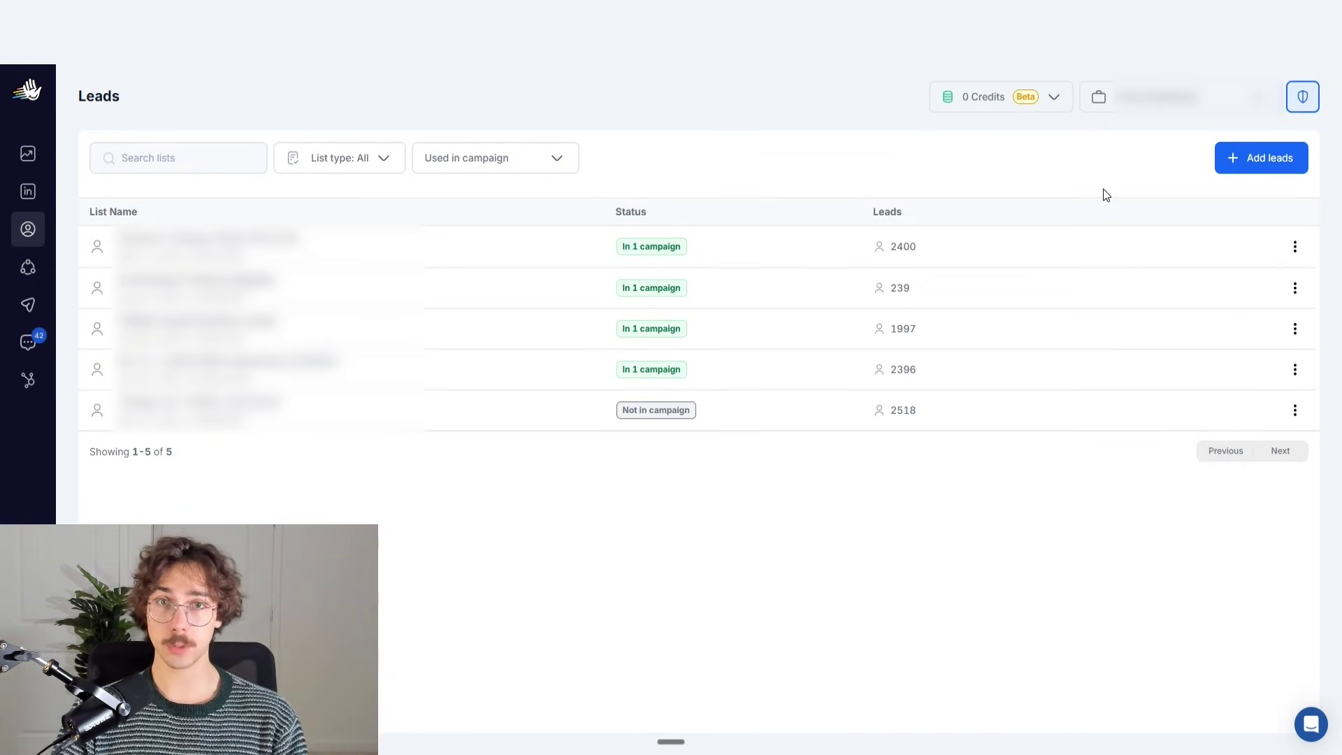
{"action": "left_click", "coordinate": [1253, 167]}
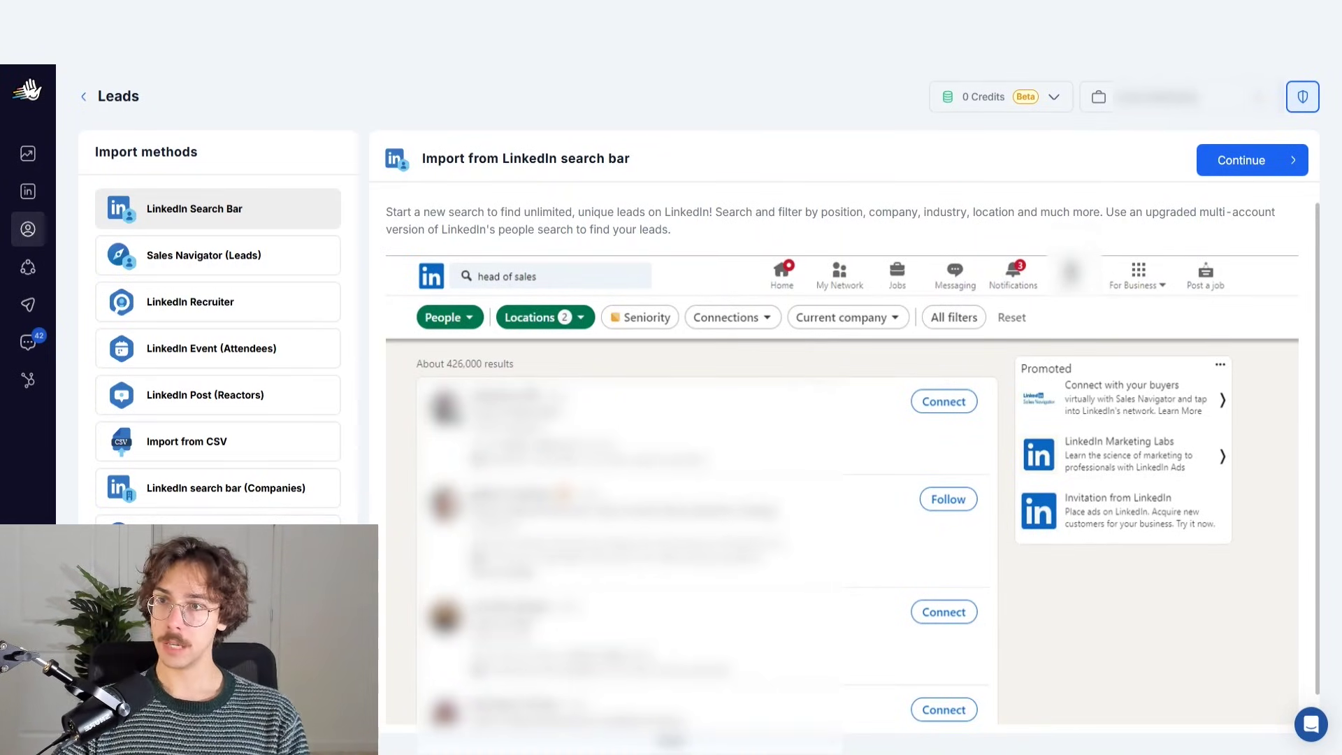
{"action": "scroll", "coordinate": [872, 537], "scroll_direction": "down", "scroll_amount": 1}
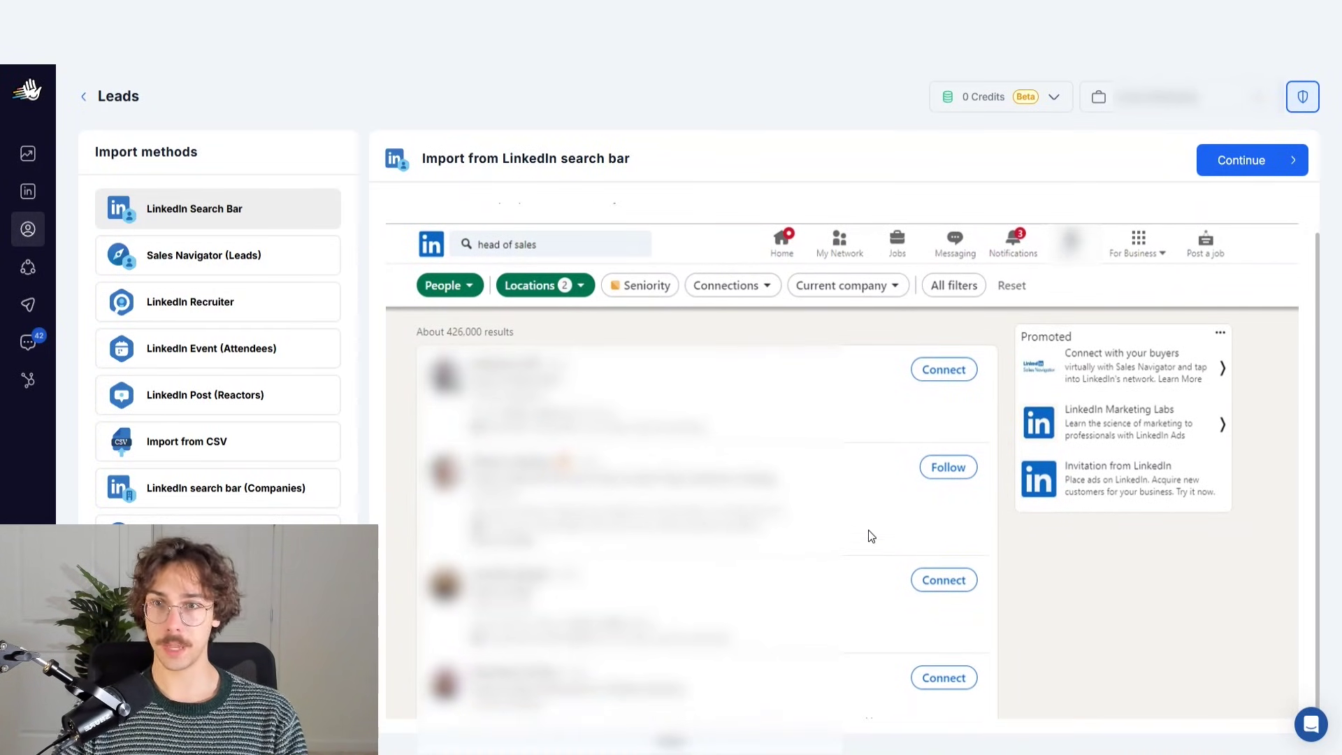
{"action": "scroll", "coordinate": [665, 434], "scroll_direction": "up", "scroll_amount": 1}
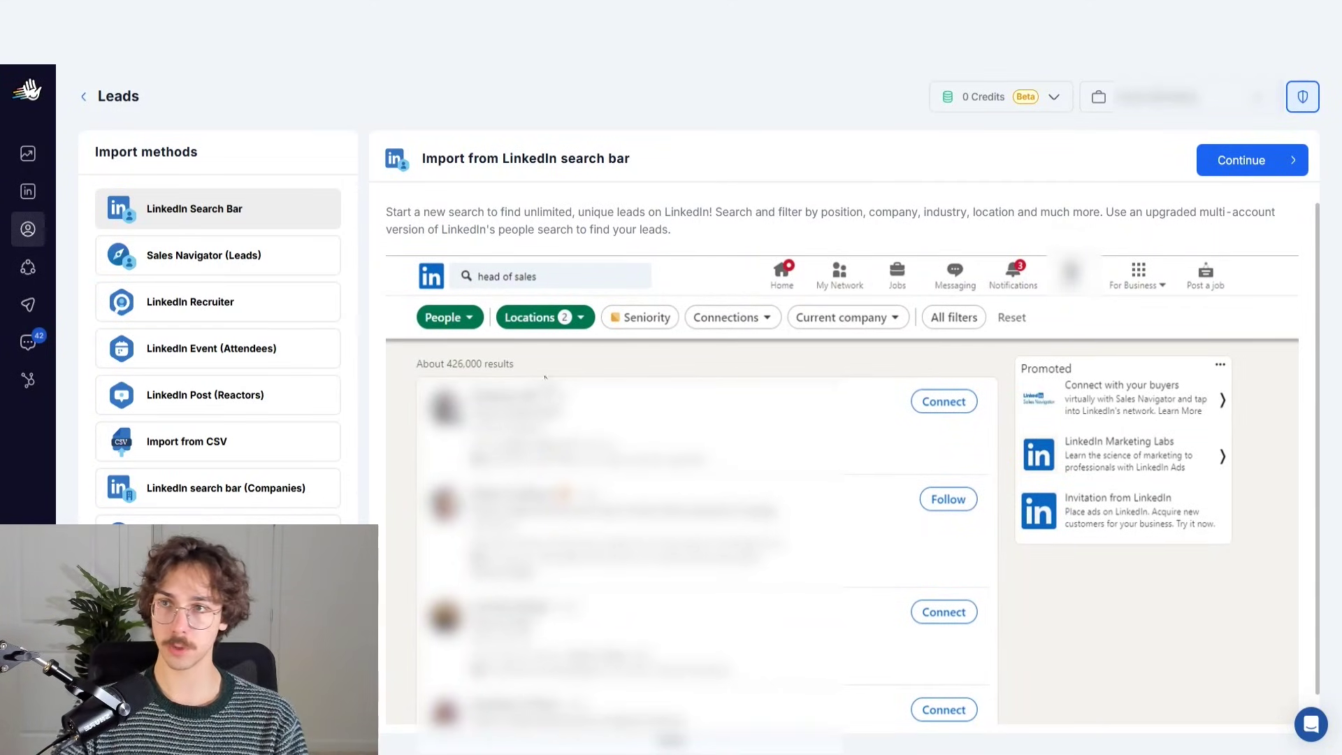
Step: Preview the Sales Navigator, LinkedIn Recruiter, LinkedIn Event, LinkedIn Post and company search import methods for leads
{"action": "left_click", "coordinate": [233, 260]}
{"action": "scroll", "coordinate": [650, 448], "scroll_direction": "down", "scroll_amount": 1}
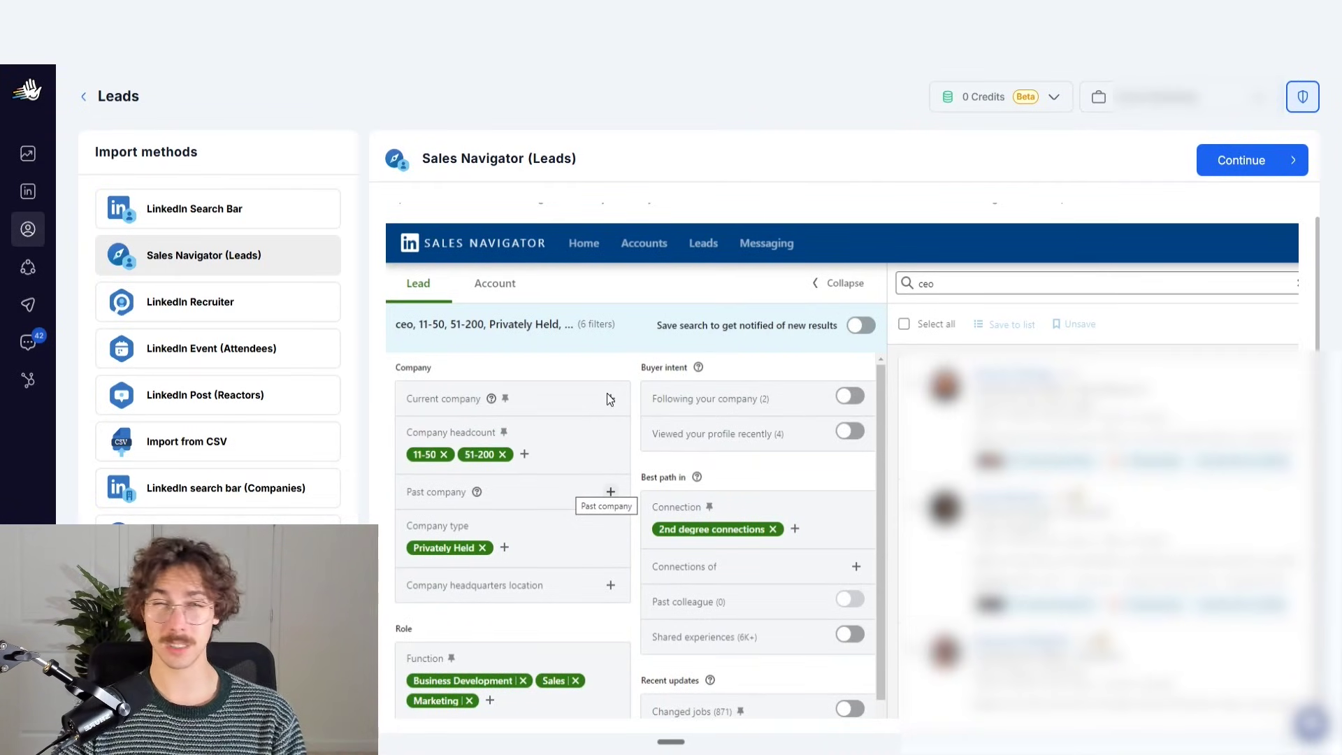
{"action": "left_click", "coordinate": [265, 315]}
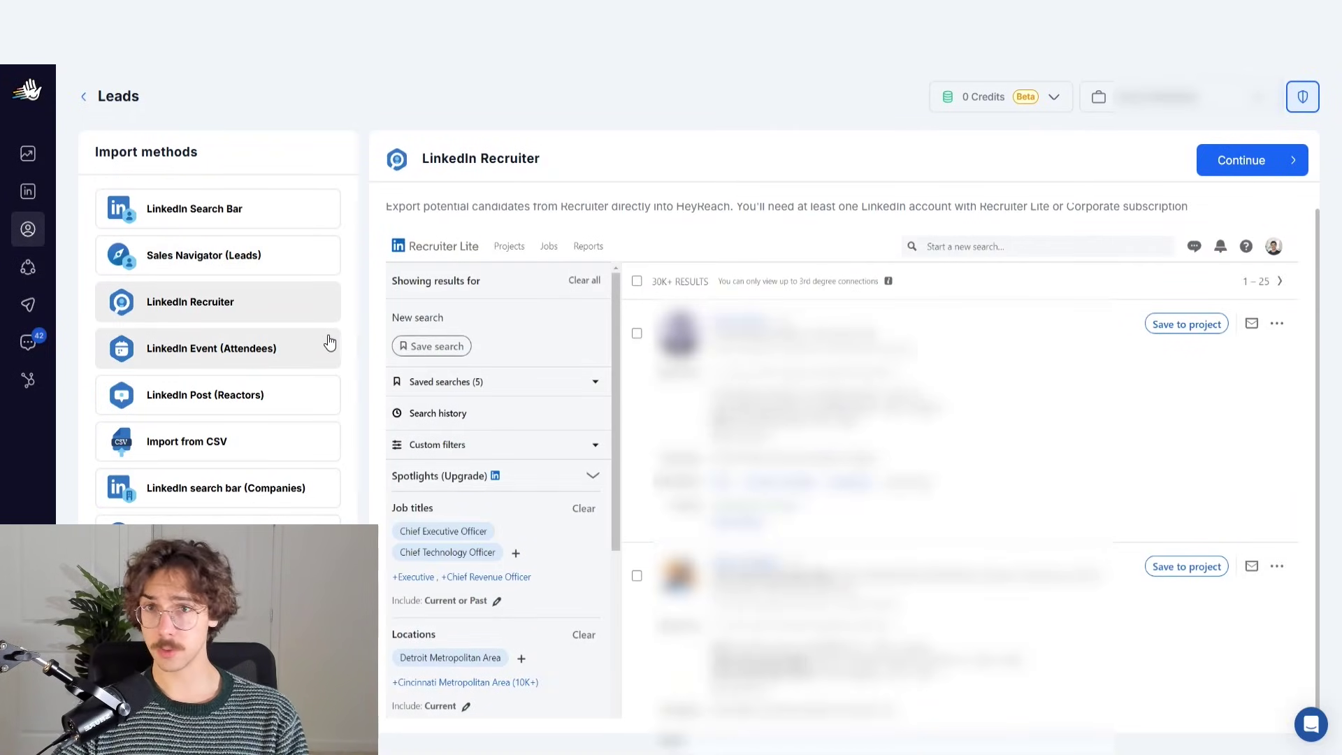
{"action": "left_click", "coordinate": [241, 368]}
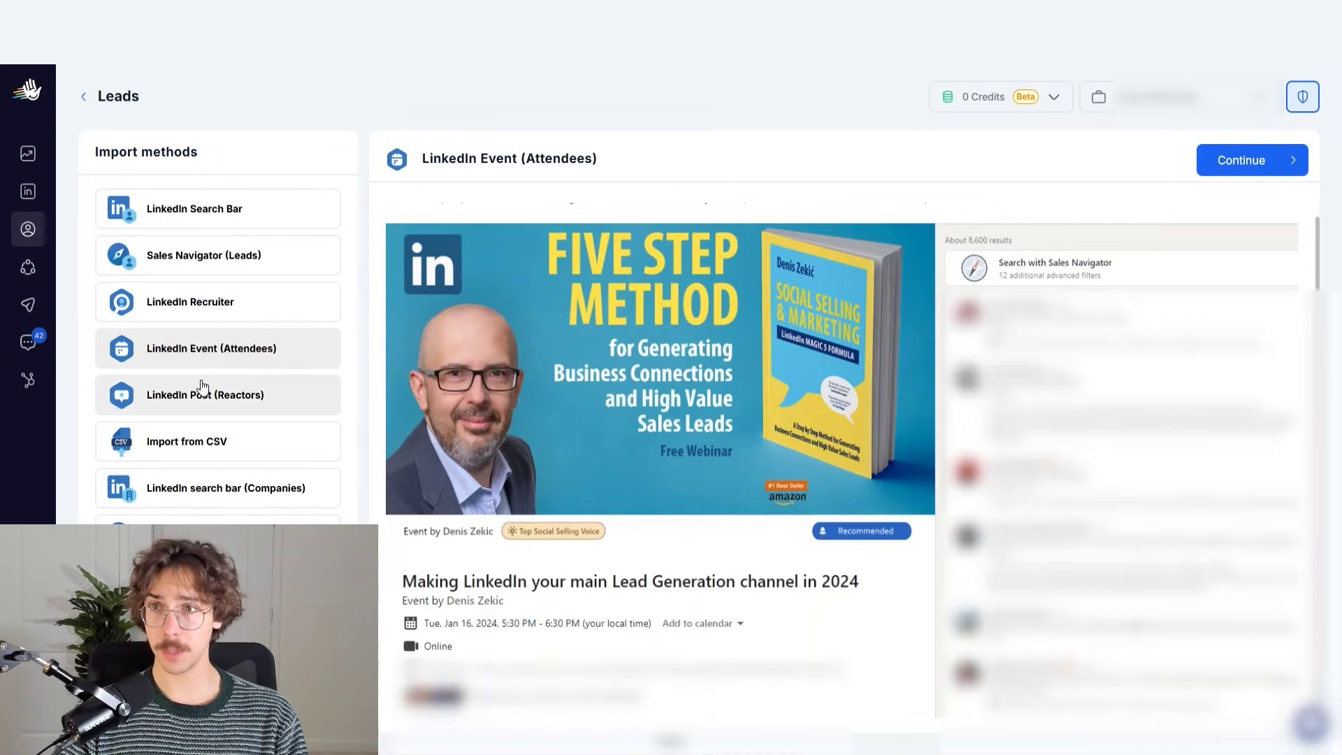
{"action": "left_click", "coordinate": [268, 400]}
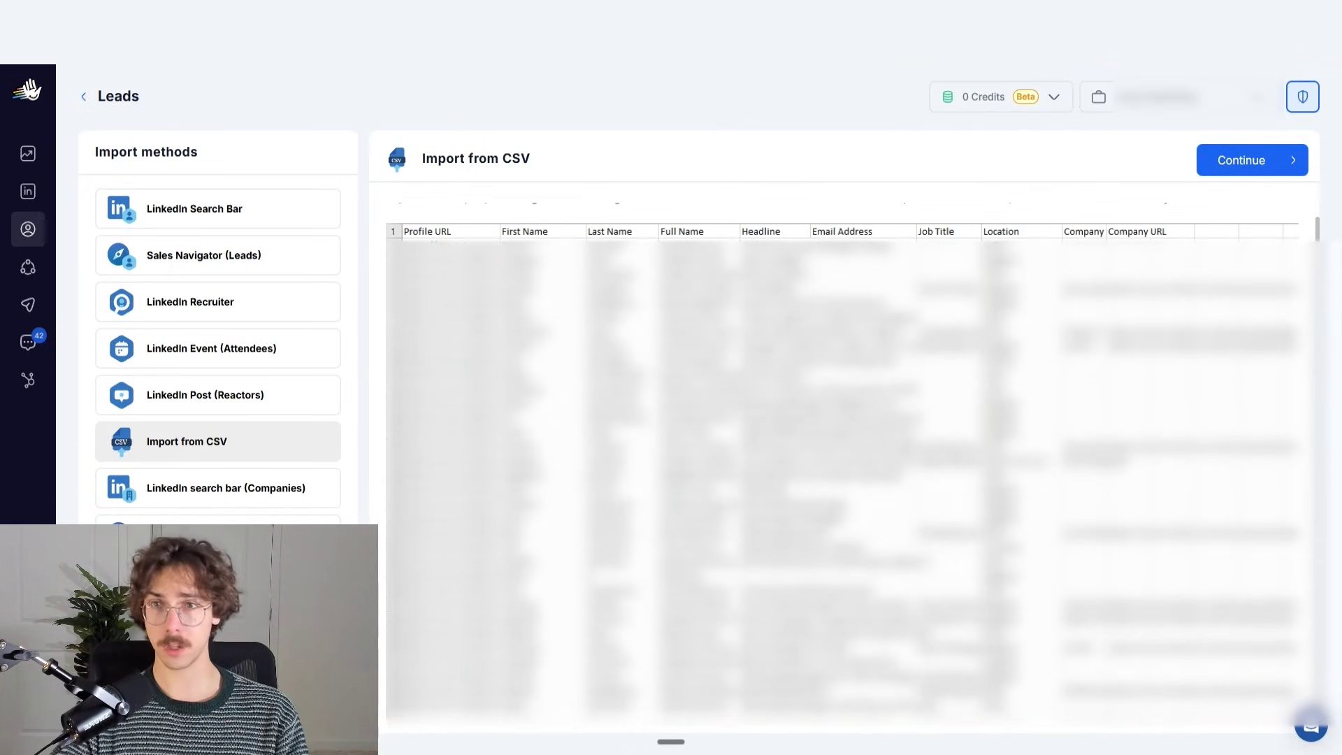
{"action": "left_click", "coordinate": [277, 505]}
{"action": "left_click", "coordinate": [227, 526]}
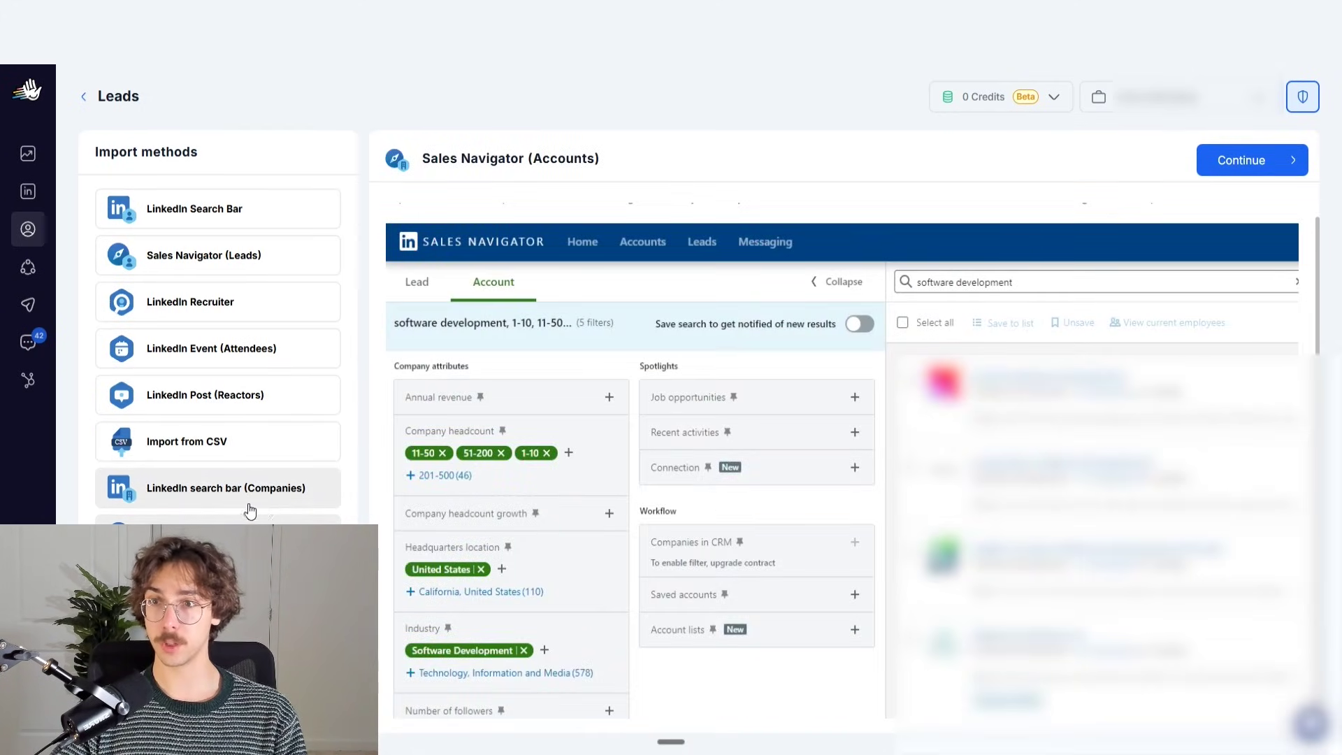
Step: Continue with the Import from CSV method to view its upload requirements, and return to the lead lists
{"action": "left_click", "coordinate": [294, 441]}
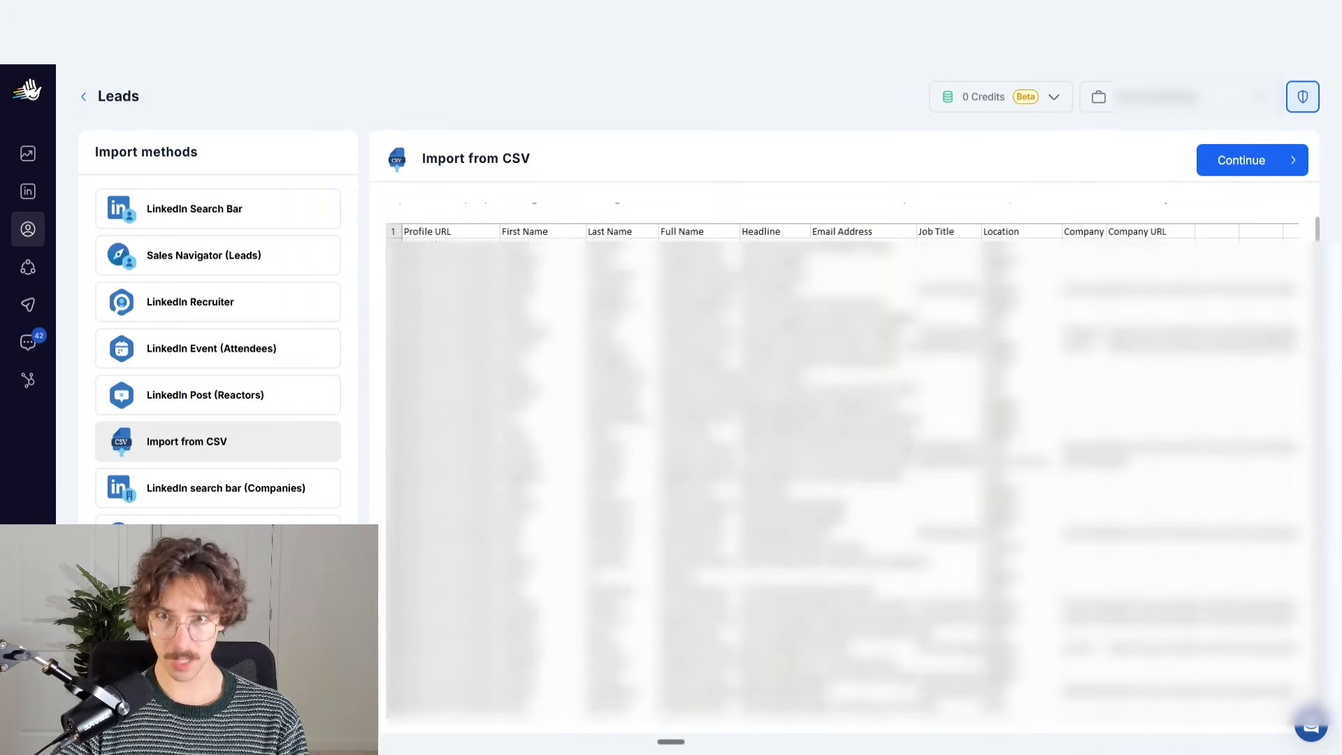
{"action": "left_click", "coordinate": [1211, 183]}
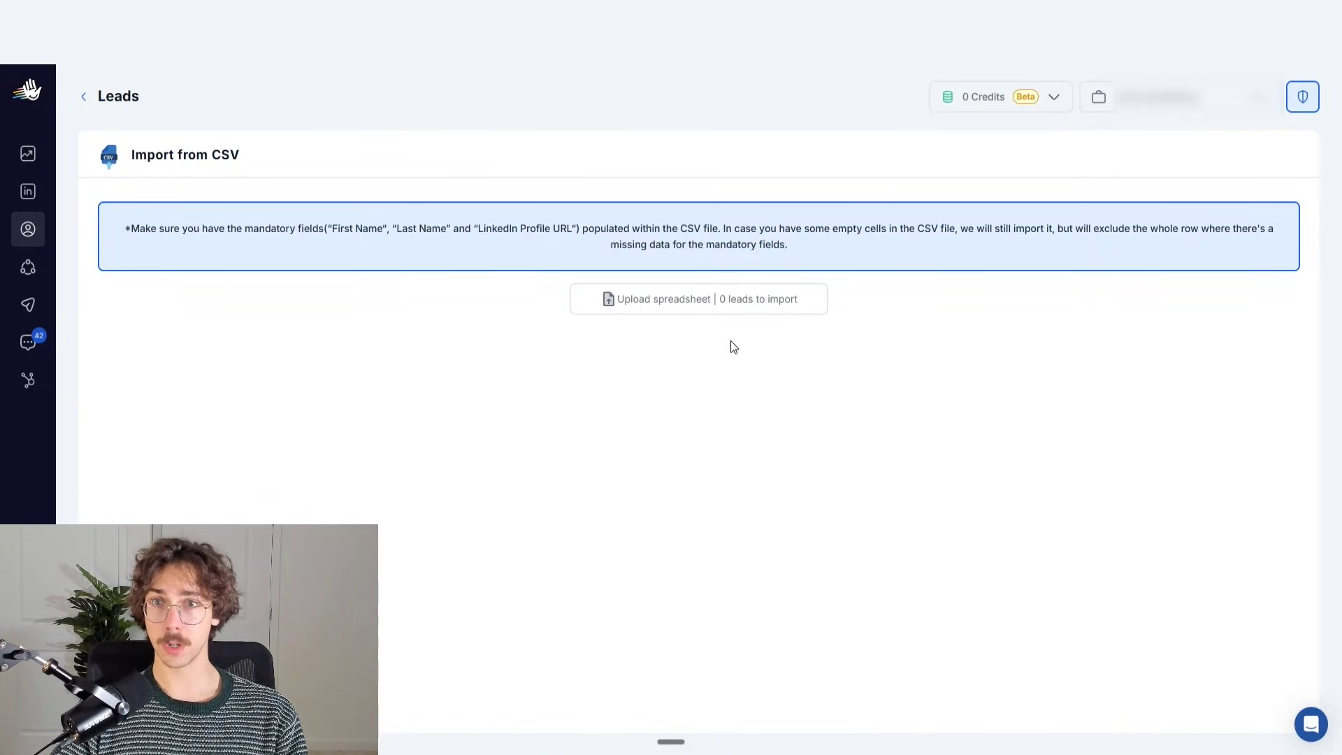
{"action": "left_click", "coordinate": [84, 96]}
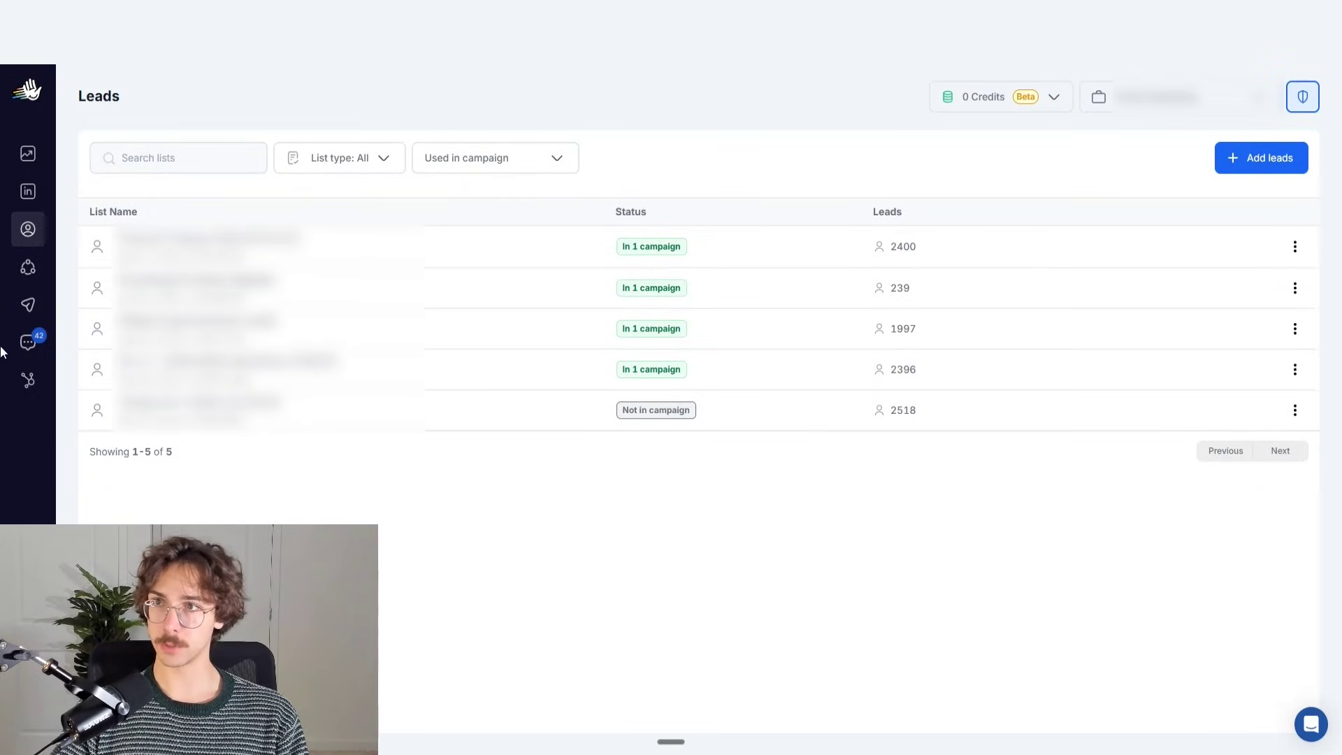
Step: Open My network and turn Select mode on and off to view its list and CRM export options
{"action": "left_click", "coordinate": [28, 268]}
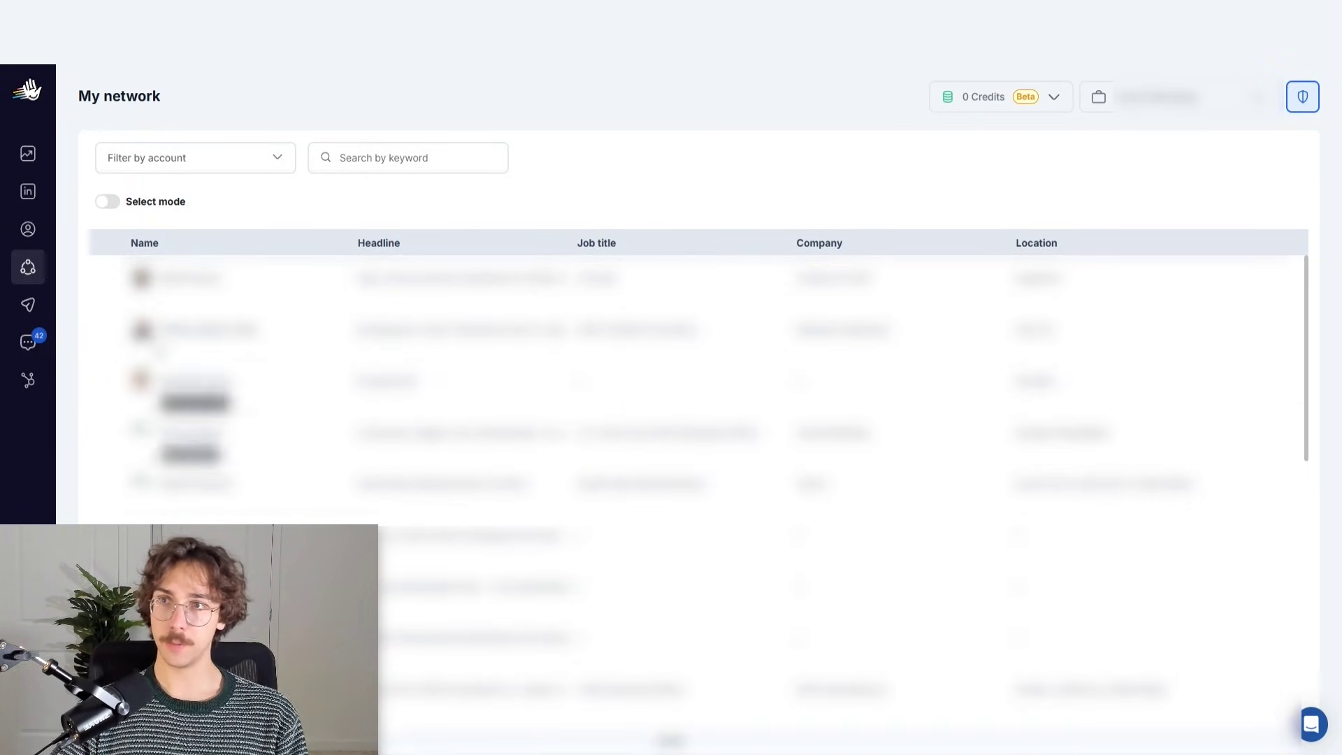
{"action": "left_click", "coordinate": [108, 202]}
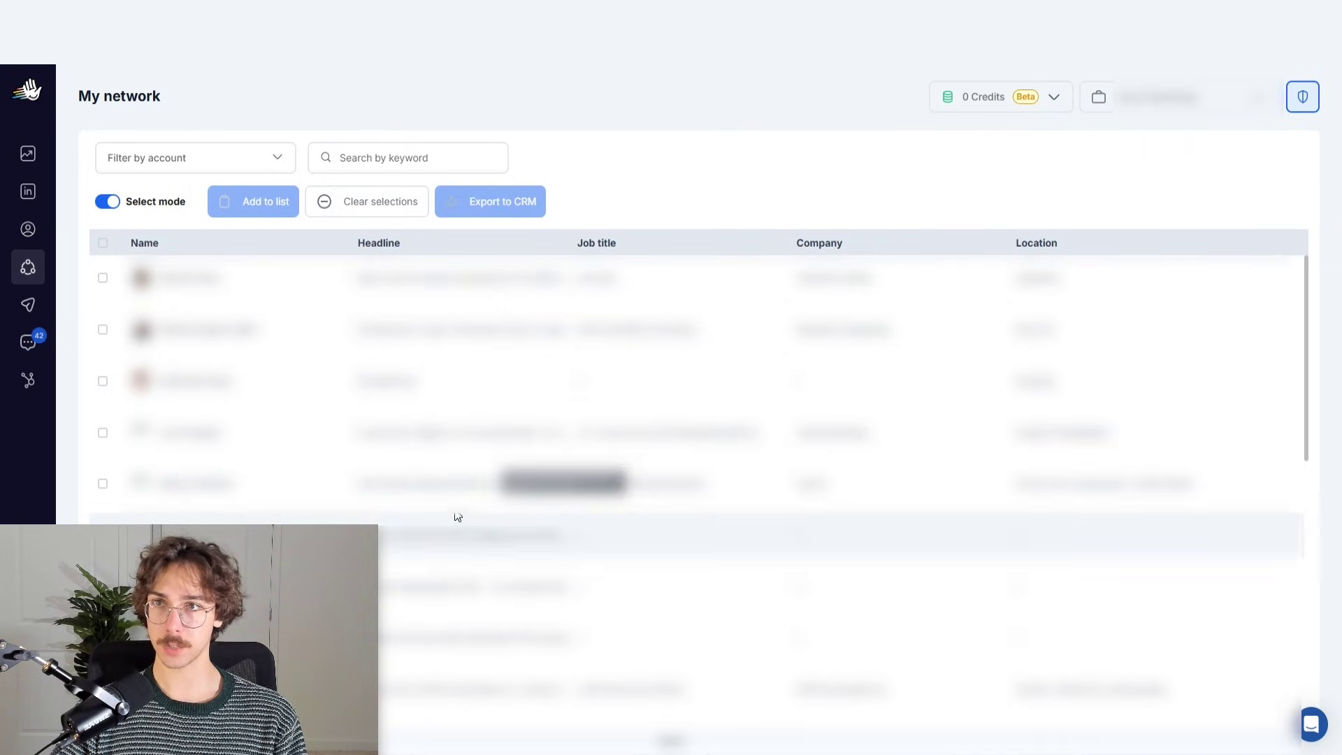
{"action": "left_click", "coordinate": [106, 203]}
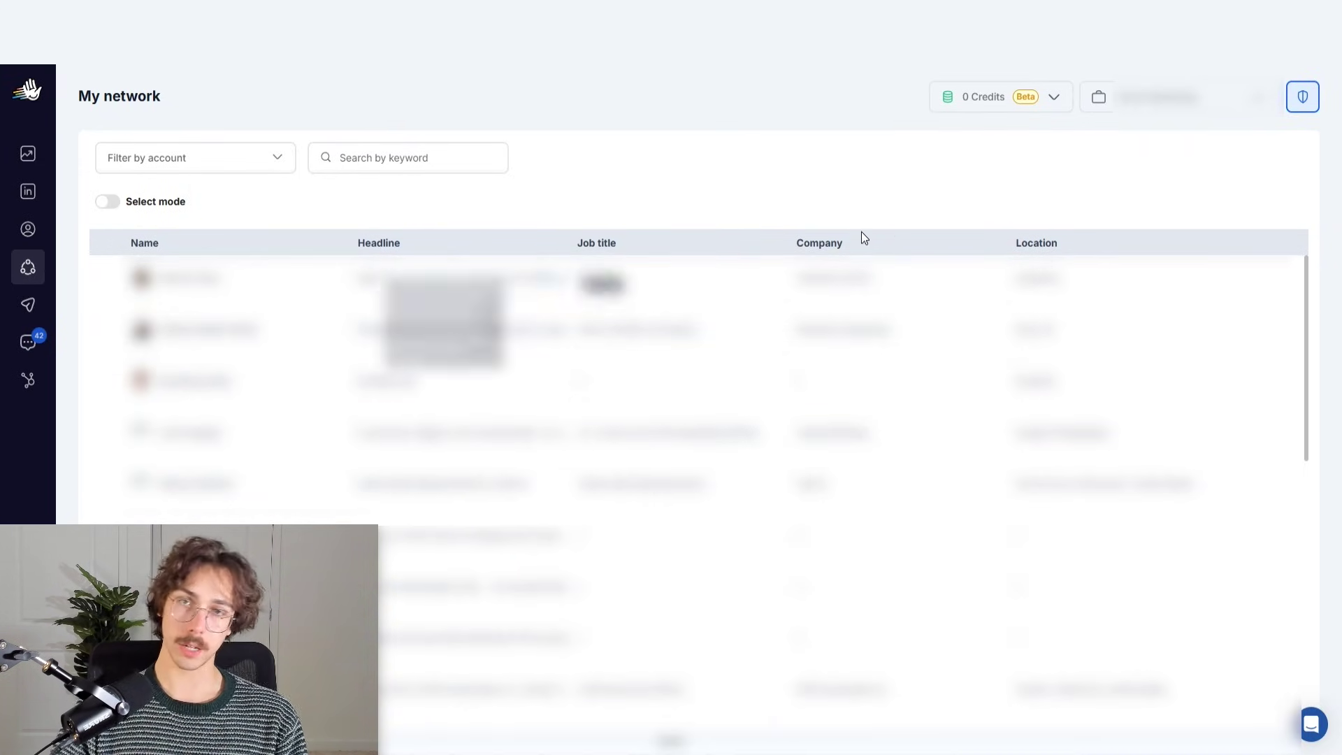
Step: View the workspace's campaigns list and open the Unibox inbox
{"action": "left_click", "coordinate": [21, 313]}
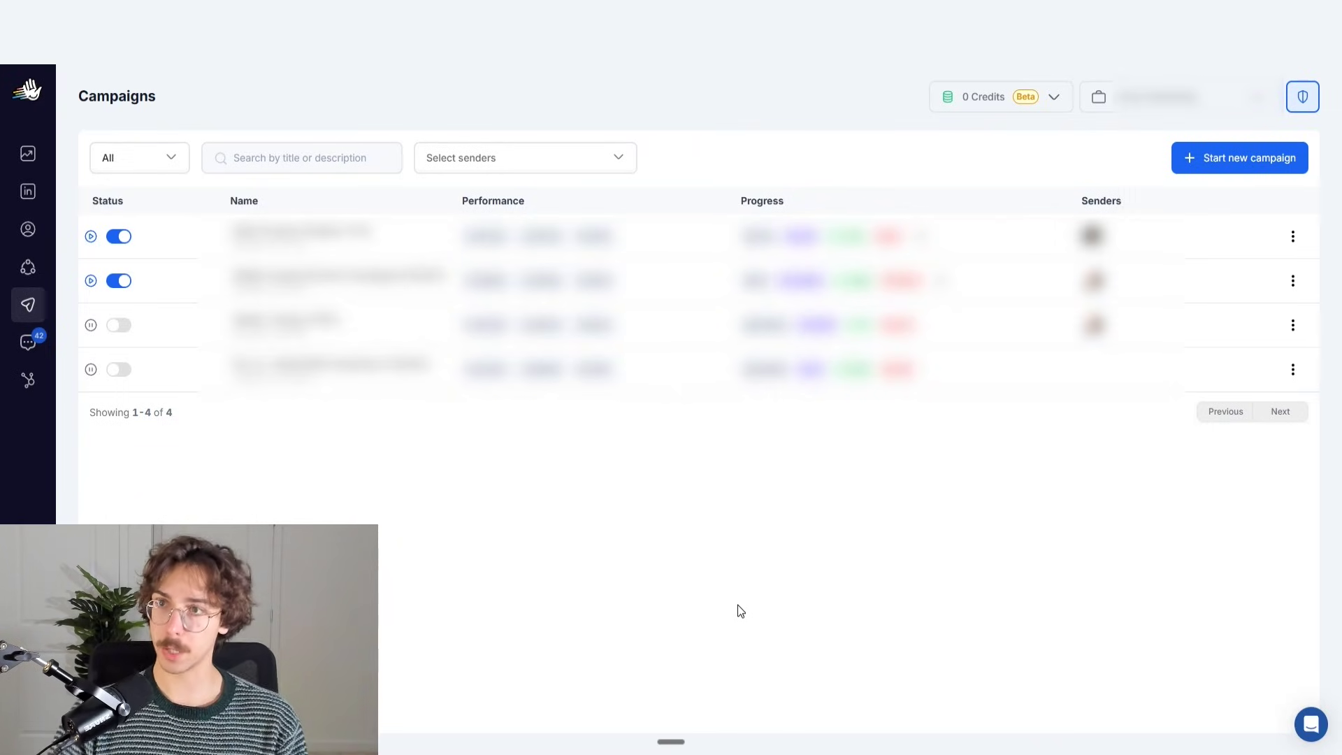
{"action": "left_click", "coordinate": [28, 341]}
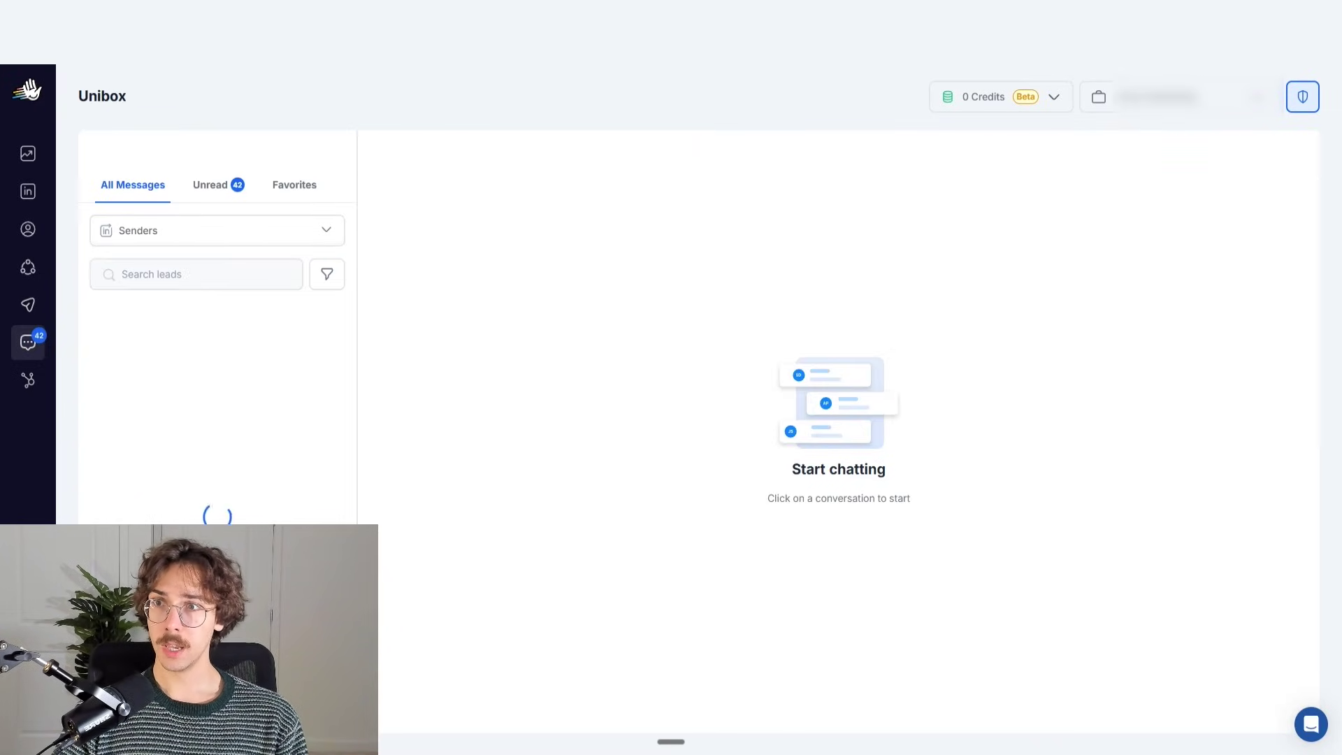
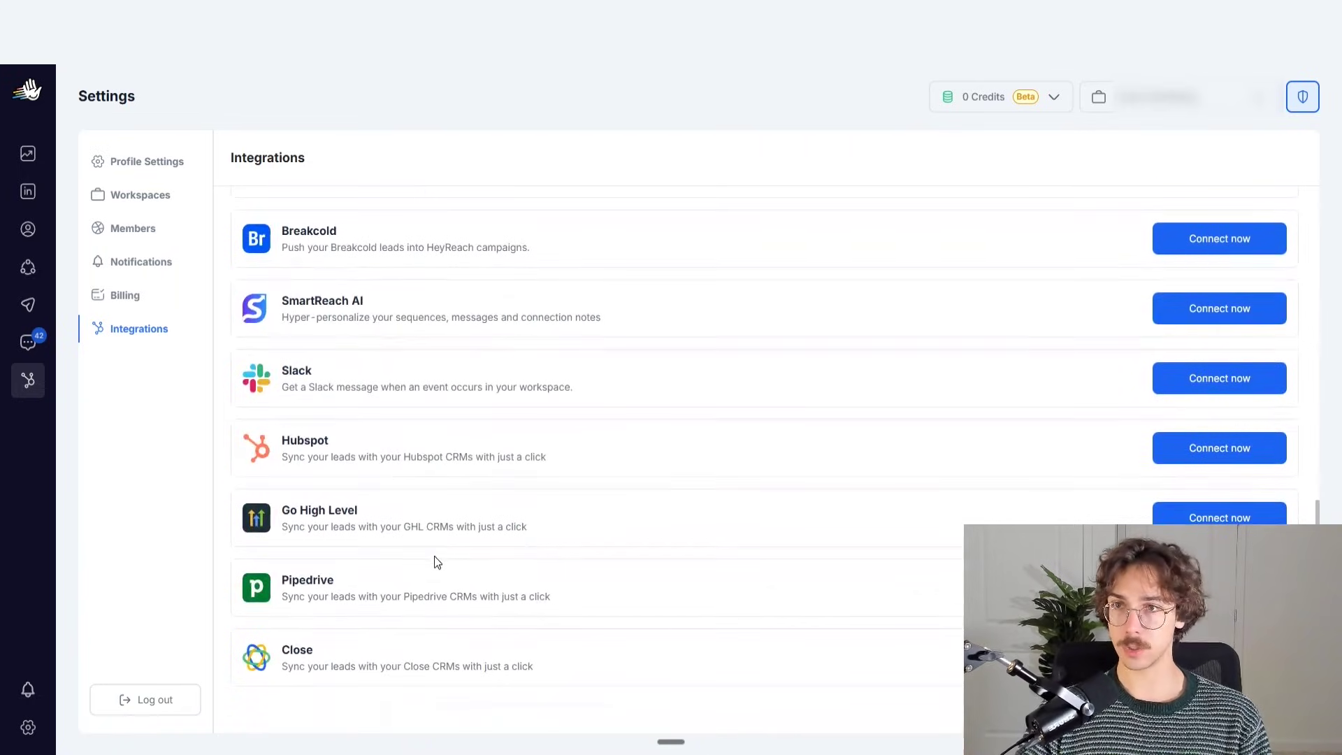
Step: Examine the available HeyReach integrations, from the API, MCP Server and Clay to the CRM connections
{"action": "scroll", "coordinate": [449, 534], "scroll_direction": "up", "scroll_amount": 8}
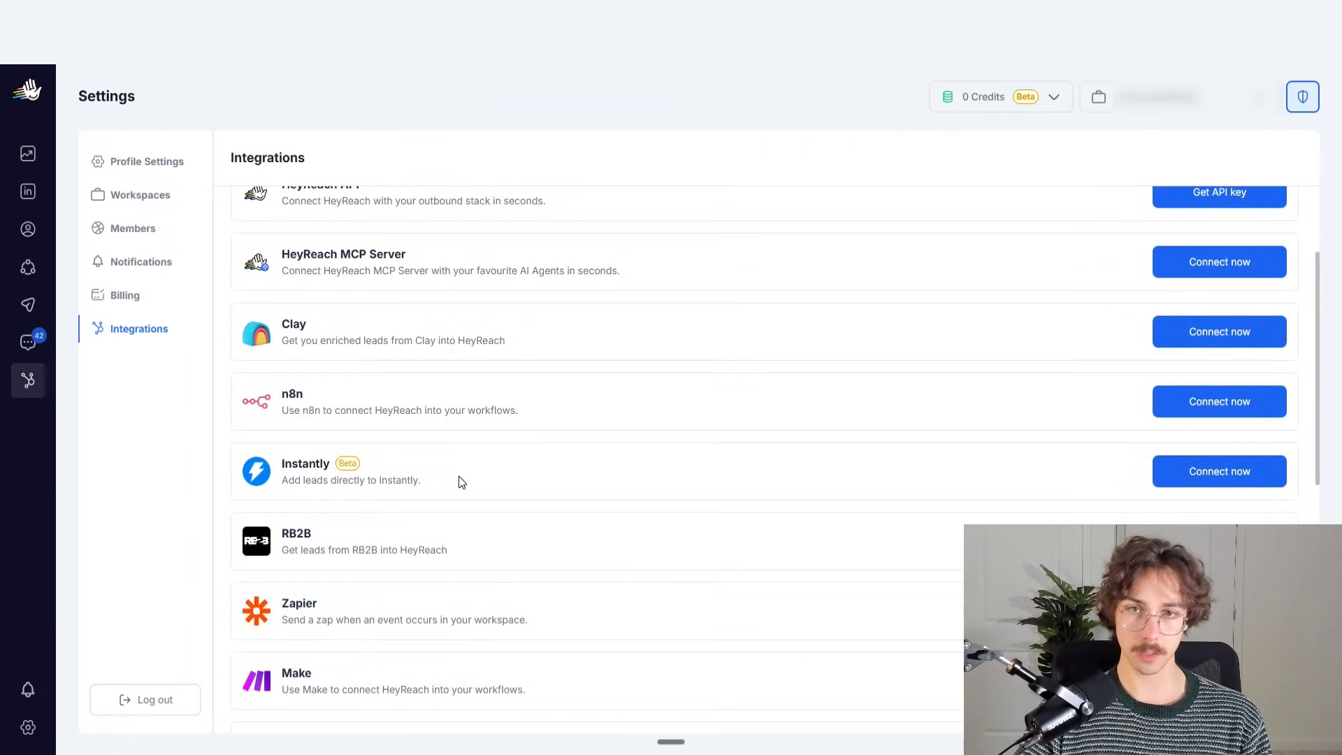
{"action": "scroll", "coordinate": [506, 500], "scroll_direction": "down", "scroll_amount": 5}
{"action": "scroll", "coordinate": [269, 319], "scroll_direction": "up", "scroll_amount": 2}
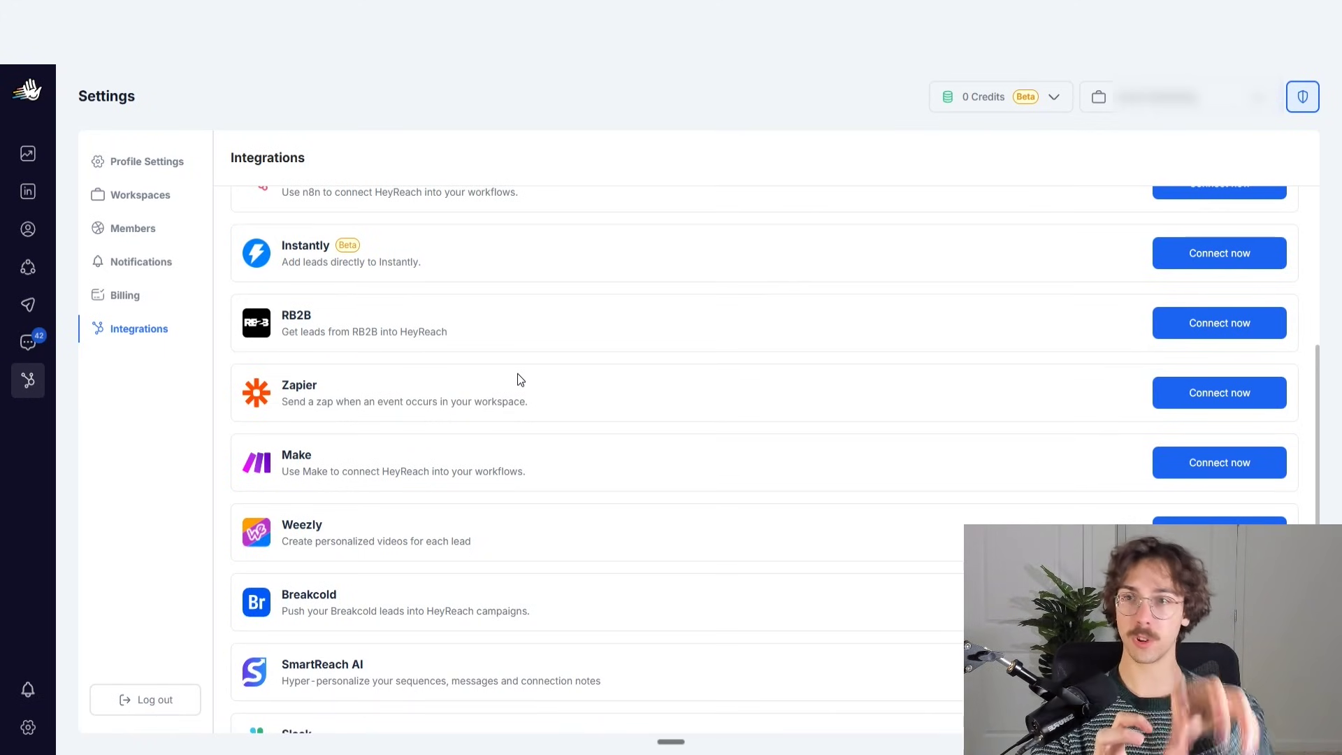
{"action": "scroll", "coordinate": [448, 406], "scroll_direction": "down", "scroll_amount": 5}
{"action": "scroll", "coordinate": [511, 559], "scroll_direction": "up", "scroll_amount": 10}
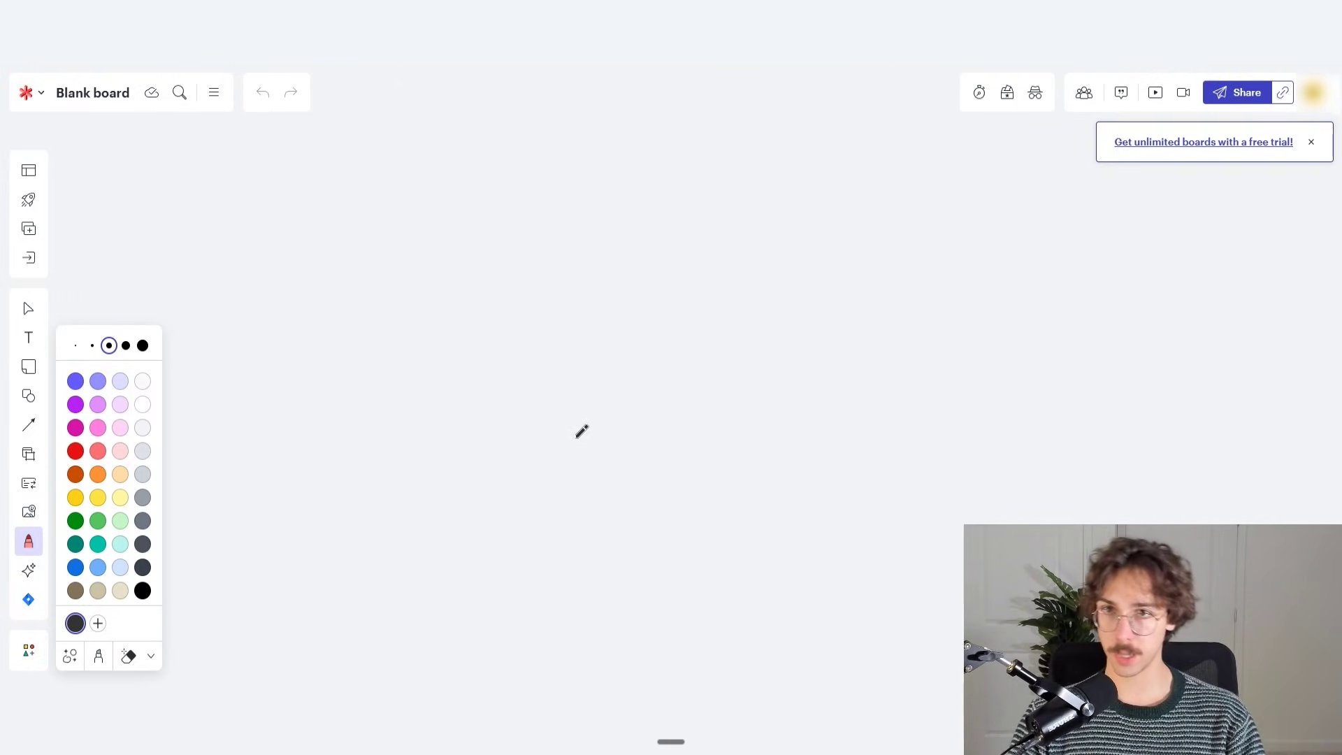
Step: Handwrite "SL" on the blank board, draw a box around it, and write "cold email" below the box
{"action": "mouse_move", "coordinate": [446, 271]}
{"action": "left_mouse_down"}
{"action": "mouse_move", "coordinate": [396, 320]}
{"action": "mouse_move", "coordinate": [521, 323]}
{"action": "left_mouse_up"}
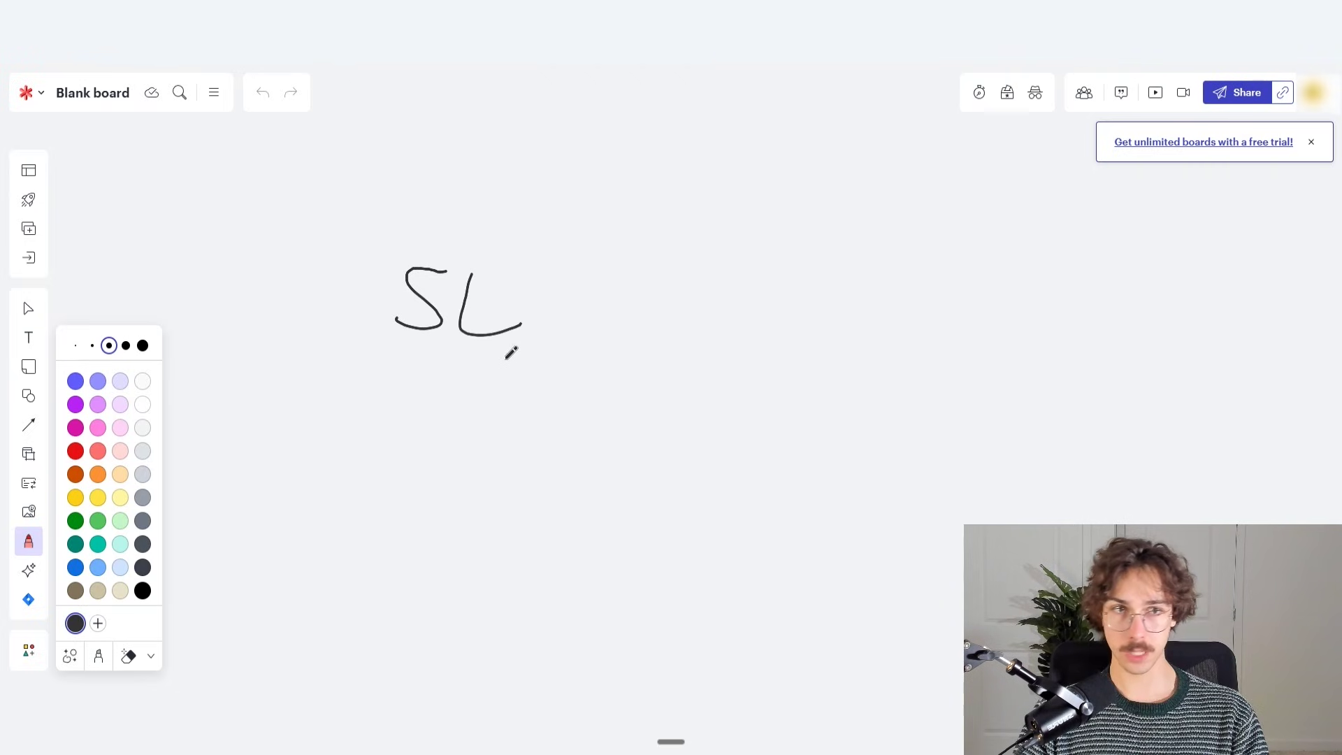
{"action": "mouse_move", "coordinate": [355, 343]}
{"action": "left_mouse_down"}
{"action": "mouse_move", "coordinate": [557, 228]}
{"action": "mouse_move", "coordinate": [354, 338]}
{"action": "left_mouse_up"}
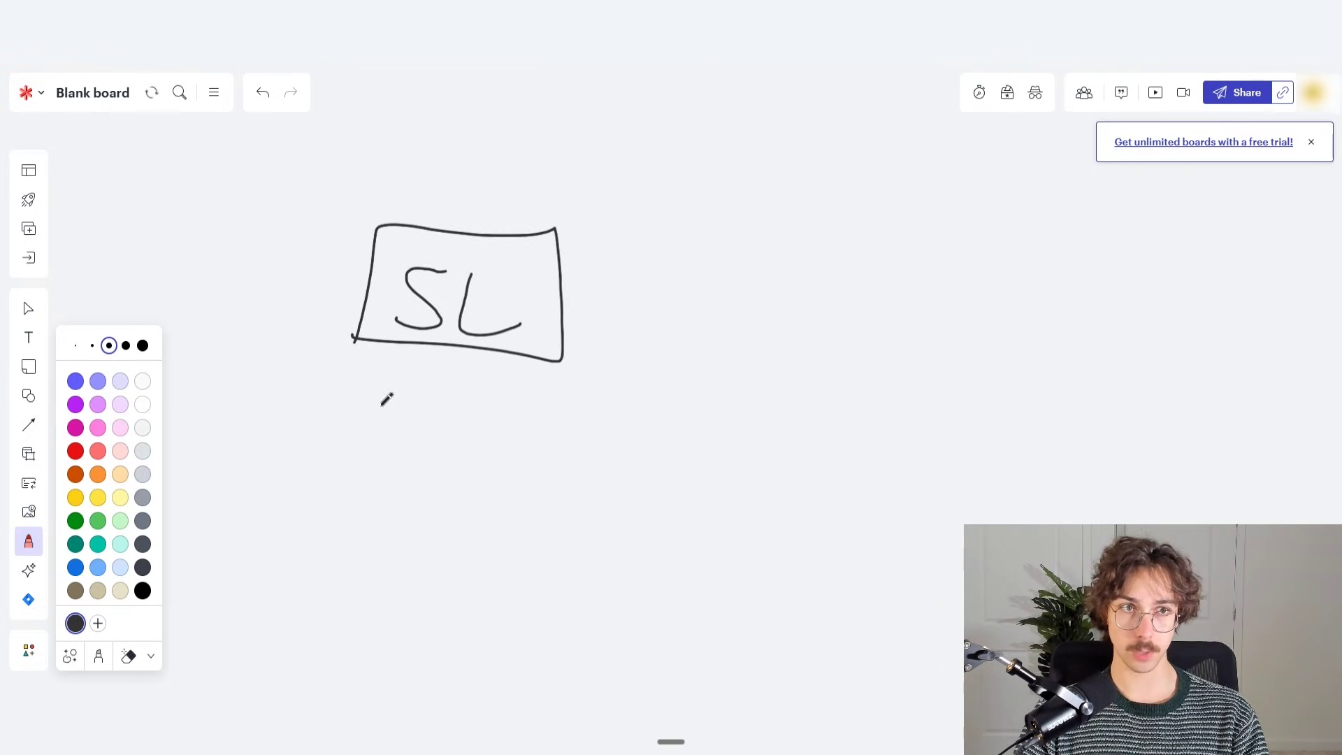
{"action": "mouse_move", "coordinate": [365, 396]}
{"action": "left_mouse_down"}
{"action": "mouse_move", "coordinate": [348, 405]}
{"action": "mouse_move", "coordinate": [419, 429]}
{"action": "left_mouse_up"}
{"action": "left_click_drag", "start_coordinate": [447, 413], "coordinate": [455, 366]}
{"action": "mouse_move", "coordinate": [343, 483]}
{"action": "left_mouse_down"}
{"action": "mouse_move", "coordinate": [393, 499]}
{"action": "mouse_move", "coordinate": [449, 482]}
{"action": "left_mouse_up"}
{"action": "scroll", "coordinate": [448, 489], "scroll_direction": "right", "scroll_amount": 3}
{"action": "scroll", "coordinate": [447, 489], "scroll_direction": "up", "scroll_amount": 1}
{"action": "left_click_drag", "start_coordinate": [365, 552], "coordinate": [413, 581]}
Step: Draw an arrow from the SL box and handwrite "PR" inside a second box
{"action": "mouse_move", "coordinate": [524, 354]}
{"action": "left_mouse_down"}
{"action": "mouse_move", "coordinate": [592, 355]}
{"action": "mouse_move", "coordinate": [570, 375]}
{"action": "left_mouse_up"}
{"action": "scroll", "coordinate": [580, 364], "scroll_direction": "right", "scroll_amount": 3}
{"action": "scroll", "coordinate": [580, 364], "scroll_direction": "up", "scroll_amount": 1}
{"action": "left_click_drag", "start_coordinate": [609, 335], "coordinate": [601, 400]}
{"action": "left_click_drag", "start_coordinate": [593, 370], "coordinate": [700, 396]}
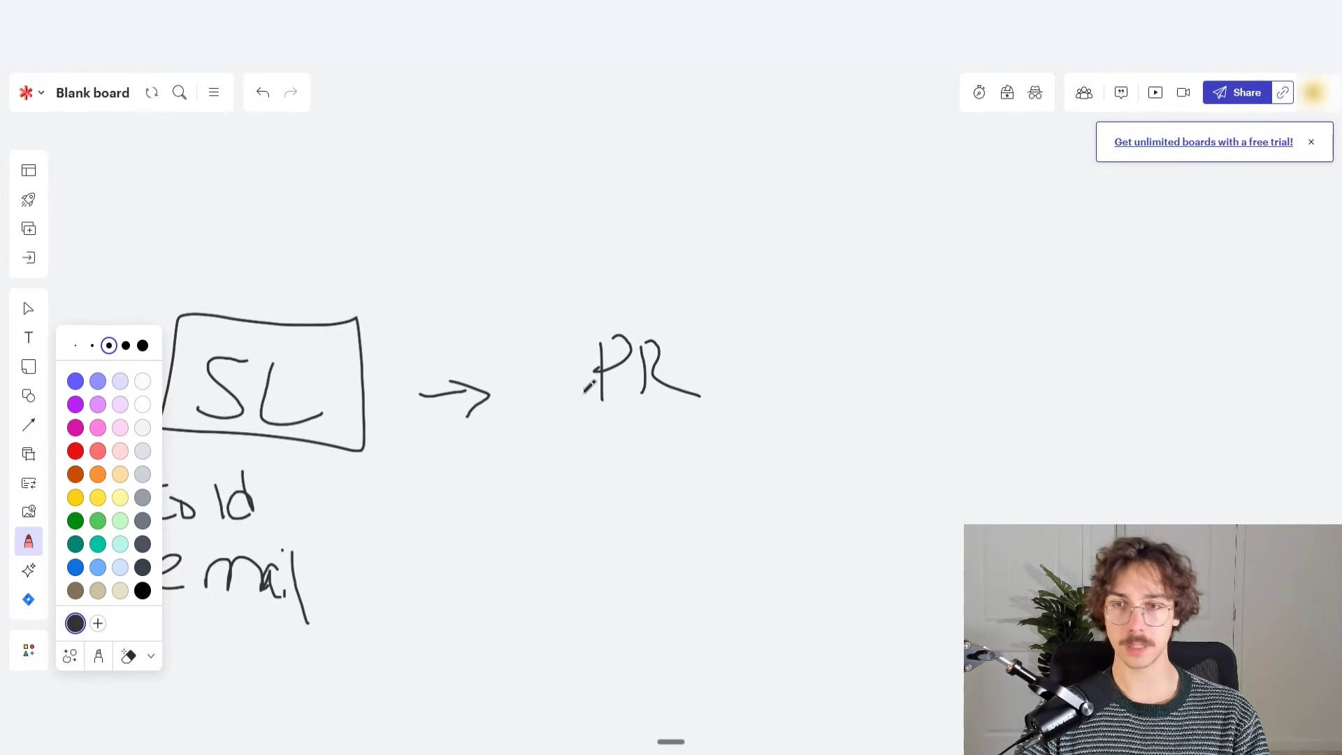
{"action": "mouse_move", "coordinate": [569, 418]}
{"action": "left_mouse_down"}
{"action": "mouse_move", "coordinate": [571, 391]}
{"action": "mouse_move", "coordinate": [695, 424]}
{"action": "mouse_move", "coordinate": [556, 427]}
{"action": "left_mouse_up"}
Step: Draw an arrow from the PR box and handwrite "Clay" inside a third box
{"action": "scroll", "coordinate": [608, 406], "scroll_direction": "right", "scroll_amount": 3}
{"action": "mouse_move", "coordinate": [656, 380]}
{"action": "left_mouse_down"}
{"action": "mouse_move", "coordinate": [752, 384]}
{"action": "mouse_move", "coordinate": [720, 404]}
{"action": "left_mouse_up"}
{"action": "left_click_drag", "start_coordinate": [844, 339], "coordinate": [871, 400]}
{"action": "left_click_drag", "start_coordinate": [874, 320], "coordinate": [887, 402]}
{"action": "mouse_move", "coordinate": [883, 381]}
{"action": "left_mouse_down"}
{"action": "mouse_move", "coordinate": [949, 411]}
{"action": "mouse_move", "coordinate": [952, 463]}
{"action": "left_mouse_up"}
{"action": "mouse_move", "coordinate": [784, 412]}
{"action": "left_mouse_down"}
{"action": "mouse_move", "coordinate": [1035, 484]}
{"action": "mouse_move", "coordinate": [798, 400]}
{"action": "left_mouse_up"}
Step: Draw an arrow from the Clay box and handwrite "HR" inside a fourth box
{"action": "scroll", "coordinate": [743, 399], "scroll_direction": "right", "scroll_amount": 5}
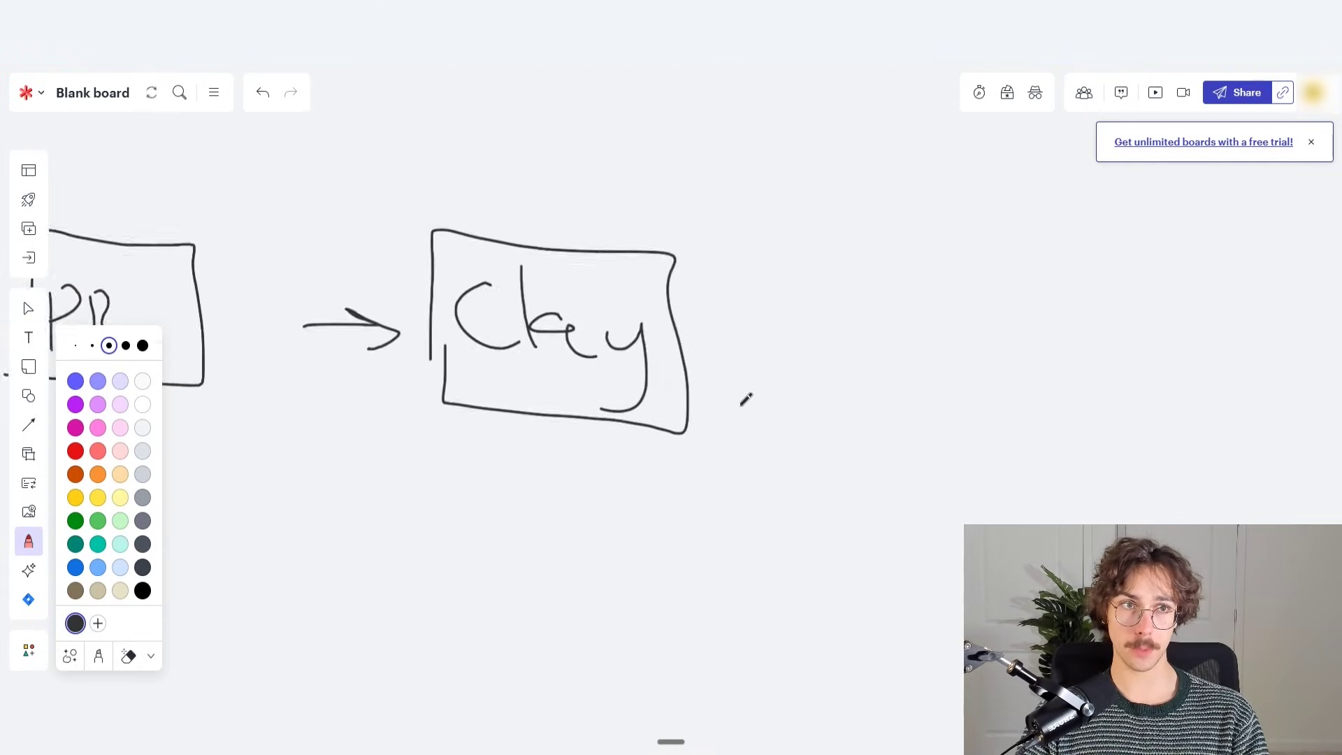
{"action": "scroll", "coordinate": [482, 334], "scroll_direction": "down", "scroll_amount": 2}
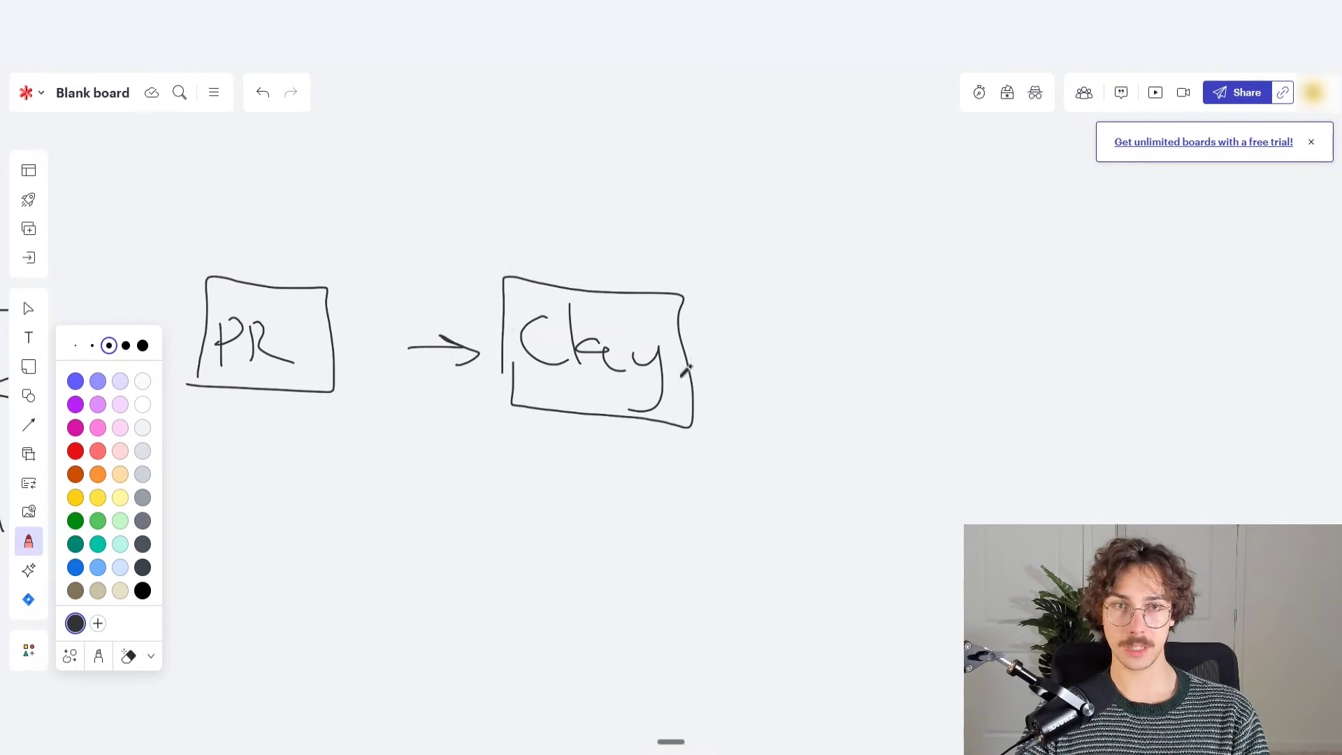
{"action": "left_click_drag", "start_coordinate": [723, 361], "coordinate": [823, 365]}
{"action": "mouse_move", "coordinate": [814, 343]}
{"action": "left_mouse_down"}
{"action": "mouse_move", "coordinate": [839, 369]}
{"action": "mouse_move", "coordinate": [797, 393]}
{"action": "left_mouse_up"}
{"action": "mouse_move", "coordinate": [904, 404]}
{"action": "left_mouse_down"}
{"action": "mouse_move", "coordinate": [885, 289]}
{"action": "mouse_move", "coordinate": [923, 408]}
{"action": "left_mouse_up"}
{"action": "left_click_drag", "start_coordinate": [944, 341], "coordinate": [960, 400]}
{"action": "mouse_move", "coordinate": [974, 341]}
{"action": "left_mouse_down"}
{"action": "mouse_move", "coordinate": [992, 395]}
{"action": "mouse_move", "coordinate": [993, 367]}
{"action": "left_mouse_up"}
{"action": "mouse_move", "coordinate": [999, 334]}
{"action": "left_mouse_down"}
{"action": "mouse_move", "coordinate": [1007, 407]}
{"action": "mouse_move", "coordinate": [1038, 399]}
{"action": "left_mouse_up"}
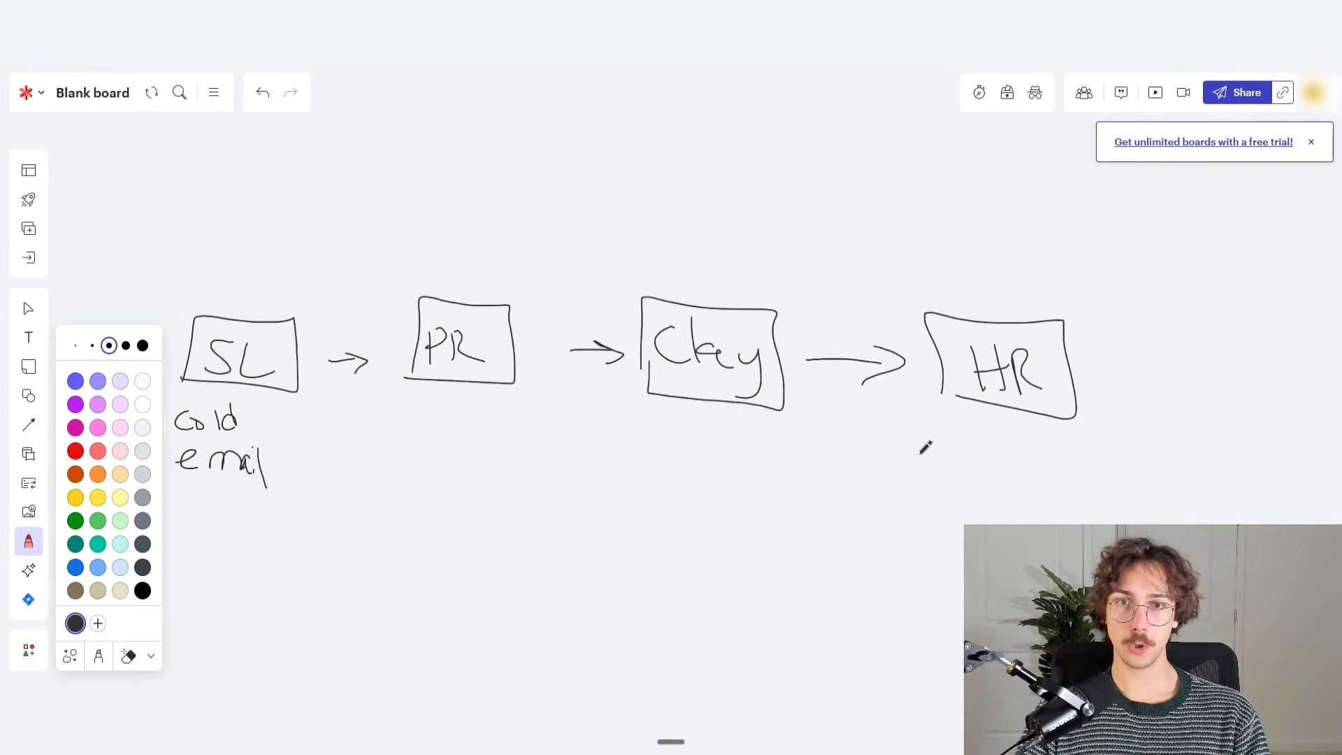
Step: Underline the "cold email" caption and draw a long arrow beneath the Clay and HR boxes
{"action": "scroll", "coordinate": [835, 406], "scroll_direction": "left", "scroll_amount": 3}
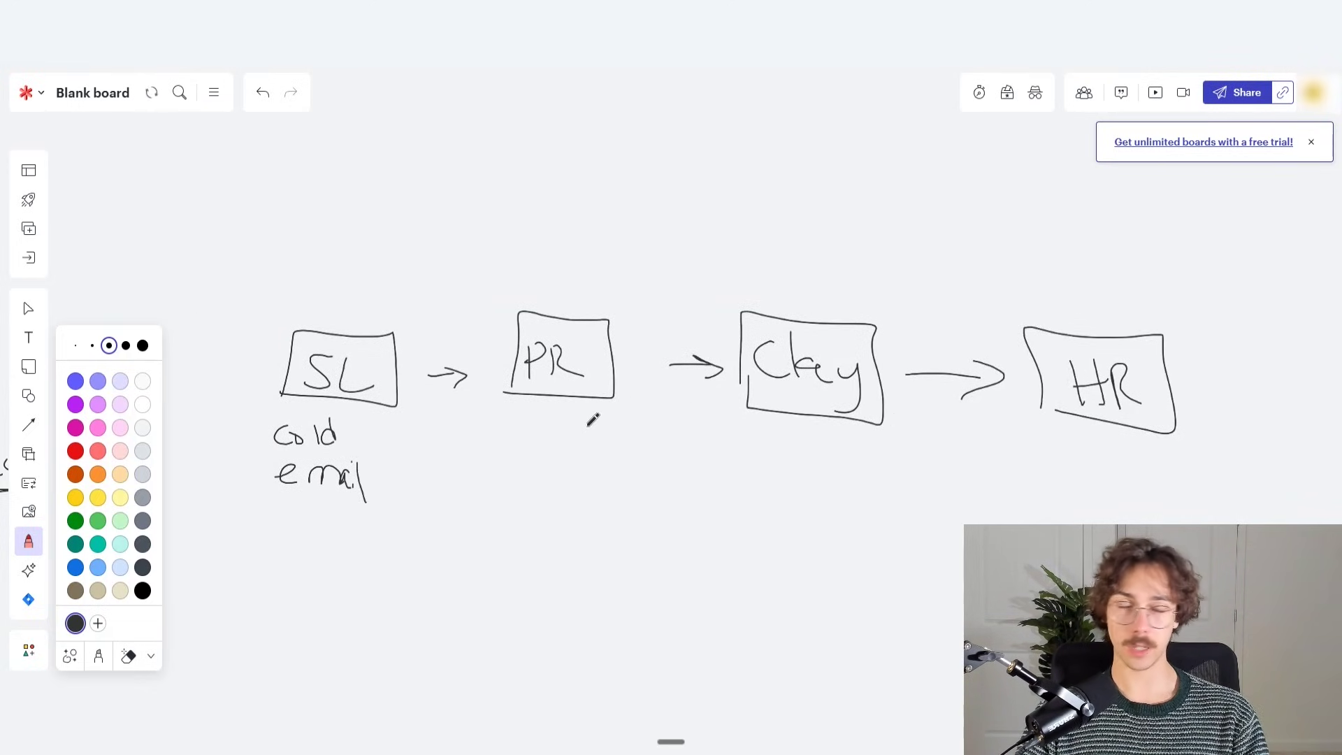
{"action": "left_click_drag", "start_coordinate": [377, 504], "coordinate": [252, 502]}
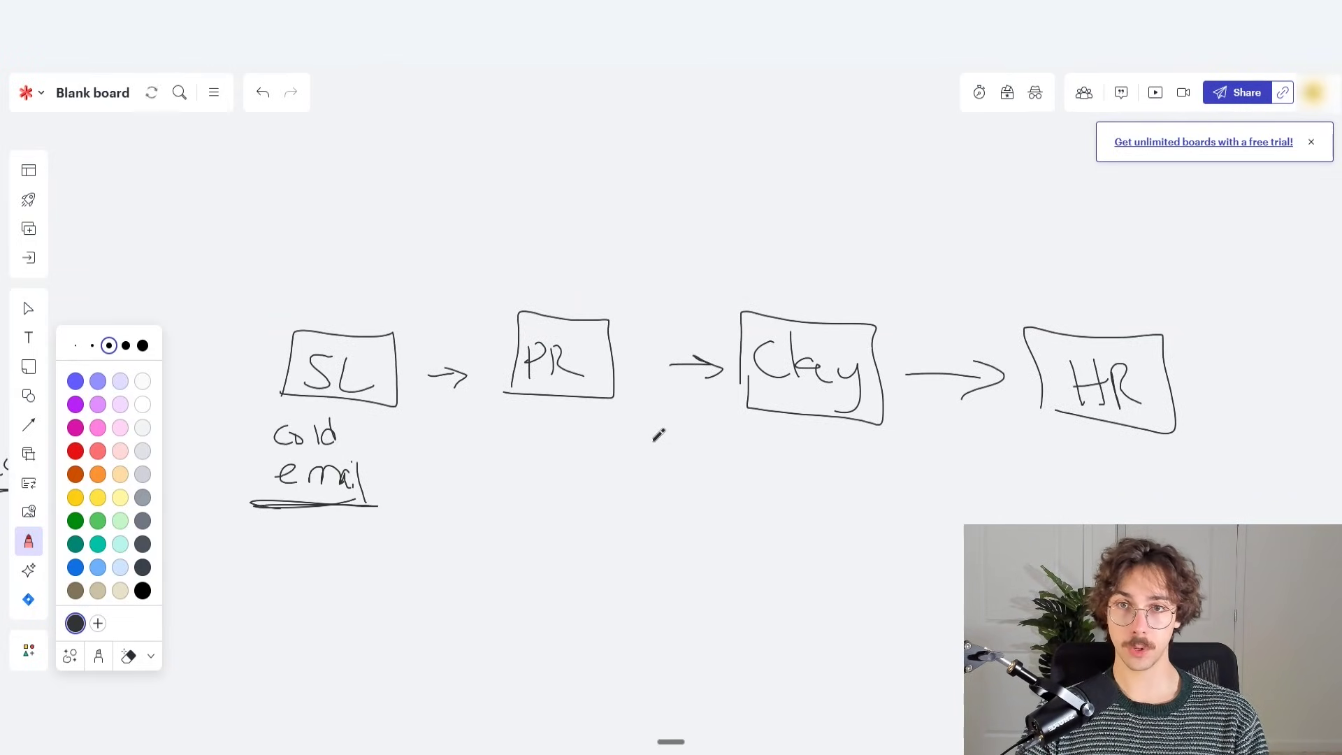
{"action": "mouse_move", "coordinate": [656, 439]}
{"action": "left_mouse_down"}
{"action": "mouse_move", "coordinate": [1166, 445]}
{"action": "mouse_move", "coordinate": [1084, 470]}
{"action": "left_mouse_up"}
Step: Draw an arrow from the HR box to a fifth box and handwrite "CR" inside it
{"action": "scroll", "coordinate": [803, 446], "scroll_direction": "right", "scroll_amount": 5}
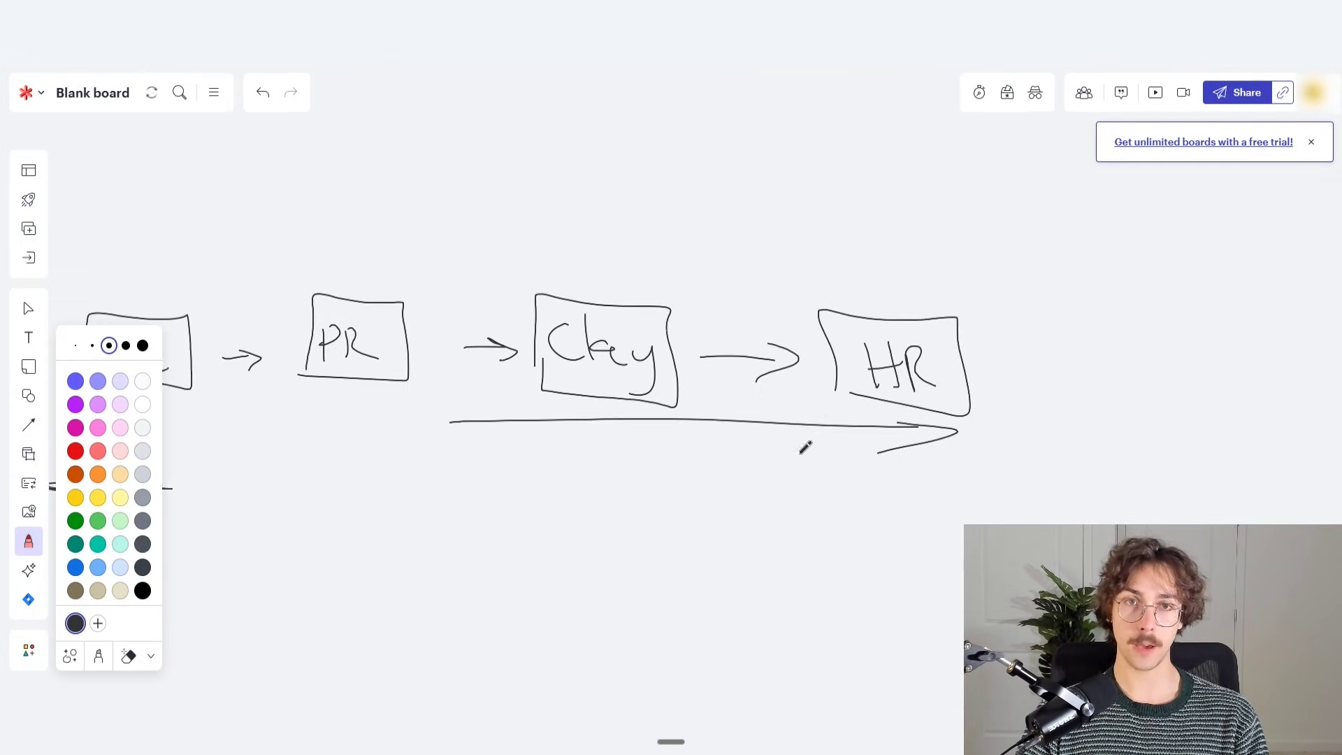
{"action": "left_click_drag", "start_coordinate": [1034, 373], "coordinate": [1085, 374]}
{"action": "left_click_drag", "start_coordinate": [1068, 363], "coordinate": [1083, 398]}
{"action": "scroll", "coordinate": [1119, 376], "scroll_direction": "right", "scroll_amount": 3}
{"action": "left_click_drag", "start_coordinate": [1021, 320], "coordinate": [1020, 417]}
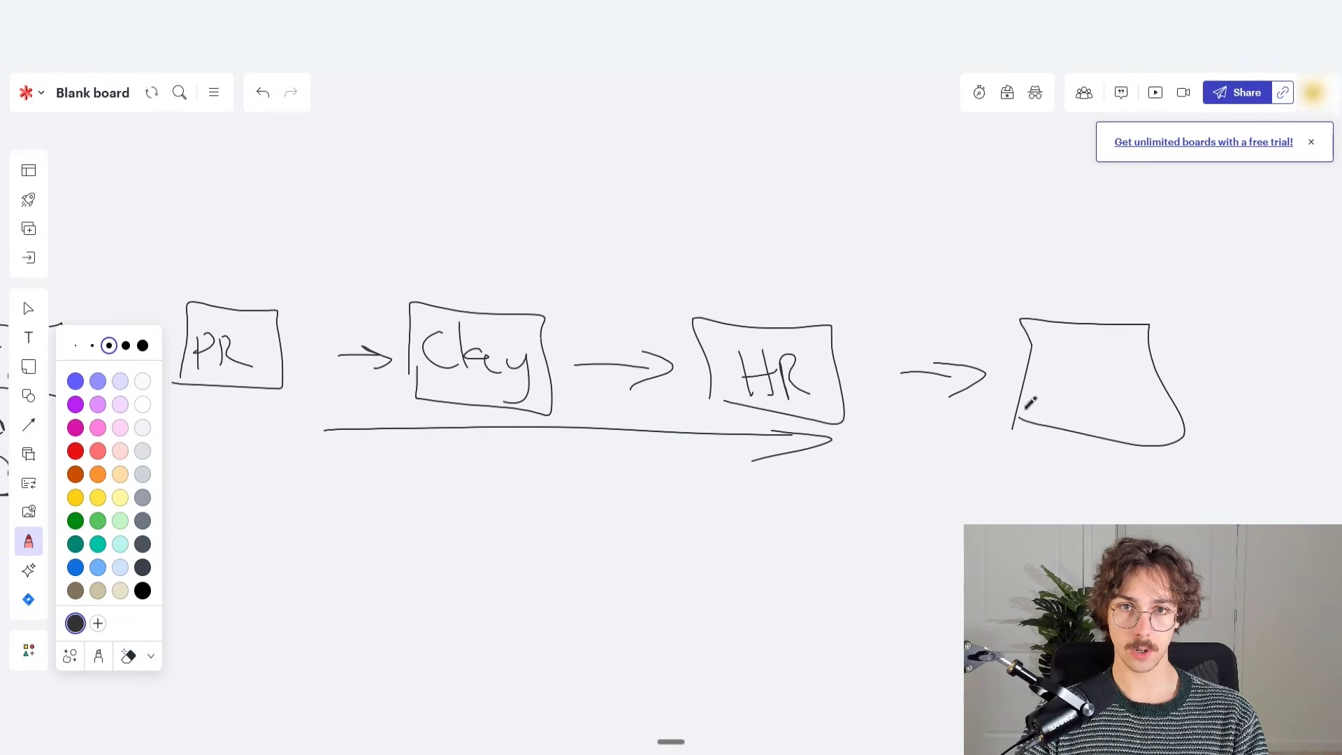
{"action": "left_click_drag", "start_coordinate": [1071, 344], "coordinate": [1083, 375]}
{"action": "mouse_move", "coordinate": [1096, 383]}
{"action": "left_mouse_down"}
{"action": "mouse_move", "coordinate": [1091, 351]}
{"action": "mouse_move", "coordinate": [1134, 389]}
{"action": "left_mouse_up"}
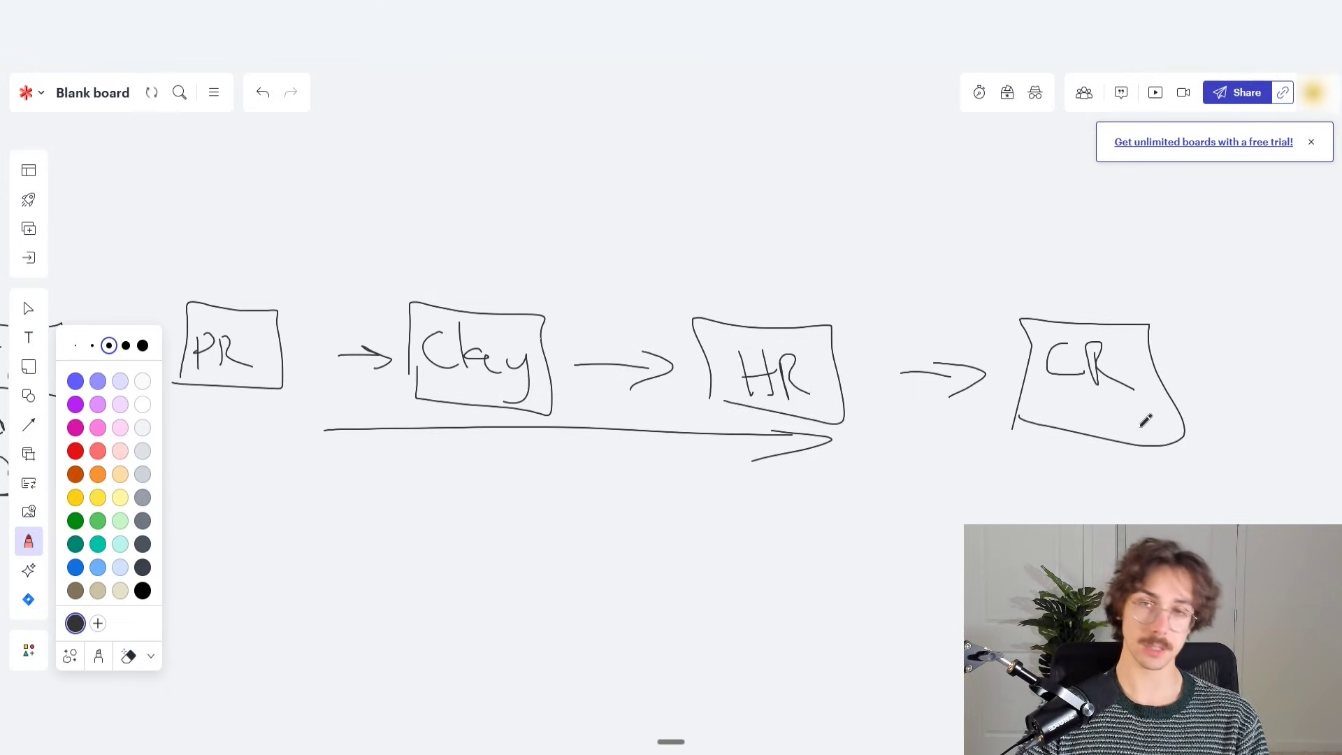
Step: Switch to HeyReach and examine the integrations list from Webhook down to the CRM connections
{"action": "scroll", "coordinate": [888, 555], "scroll_direction": "down", "scroll_amount": 3}
{"action": "scroll", "coordinate": [914, 575], "scroll_direction": "up", "scroll_amount": 1}
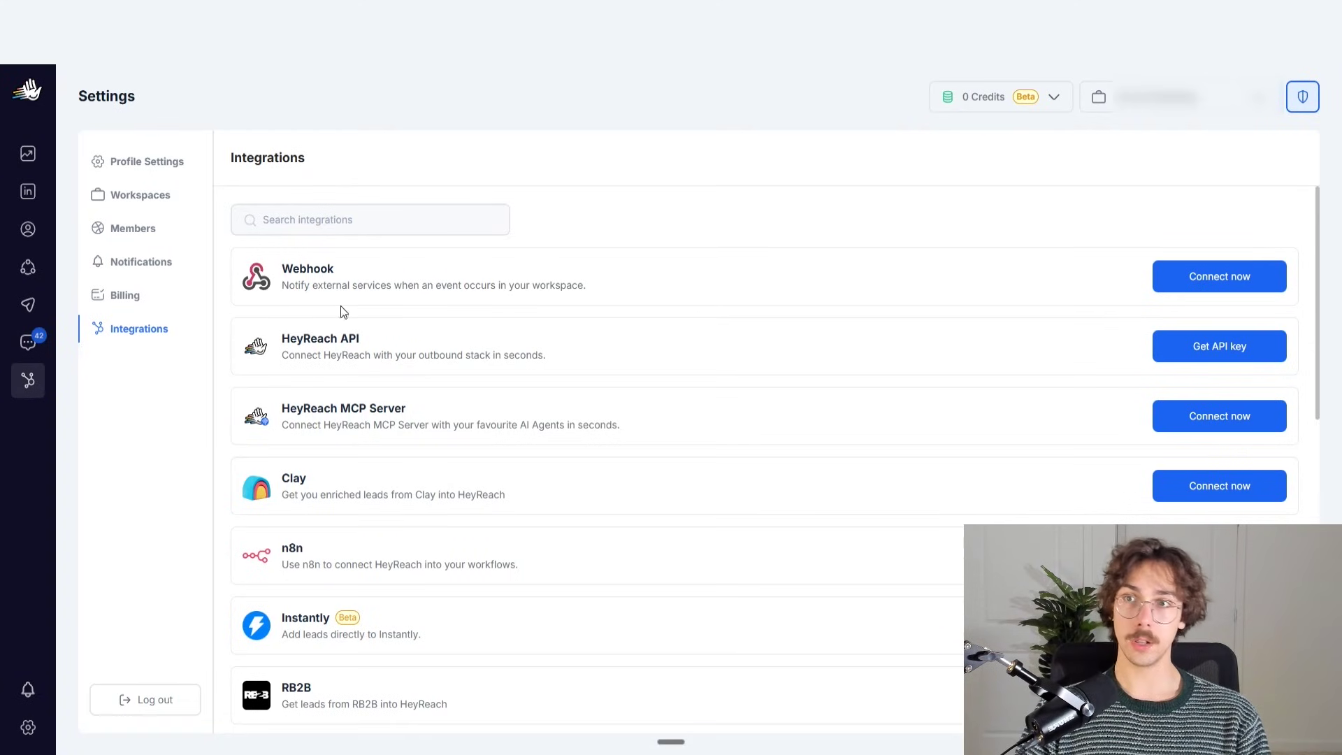
{"action": "scroll", "coordinate": [324, 407], "scroll_direction": "down", "scroll_amount": 8}
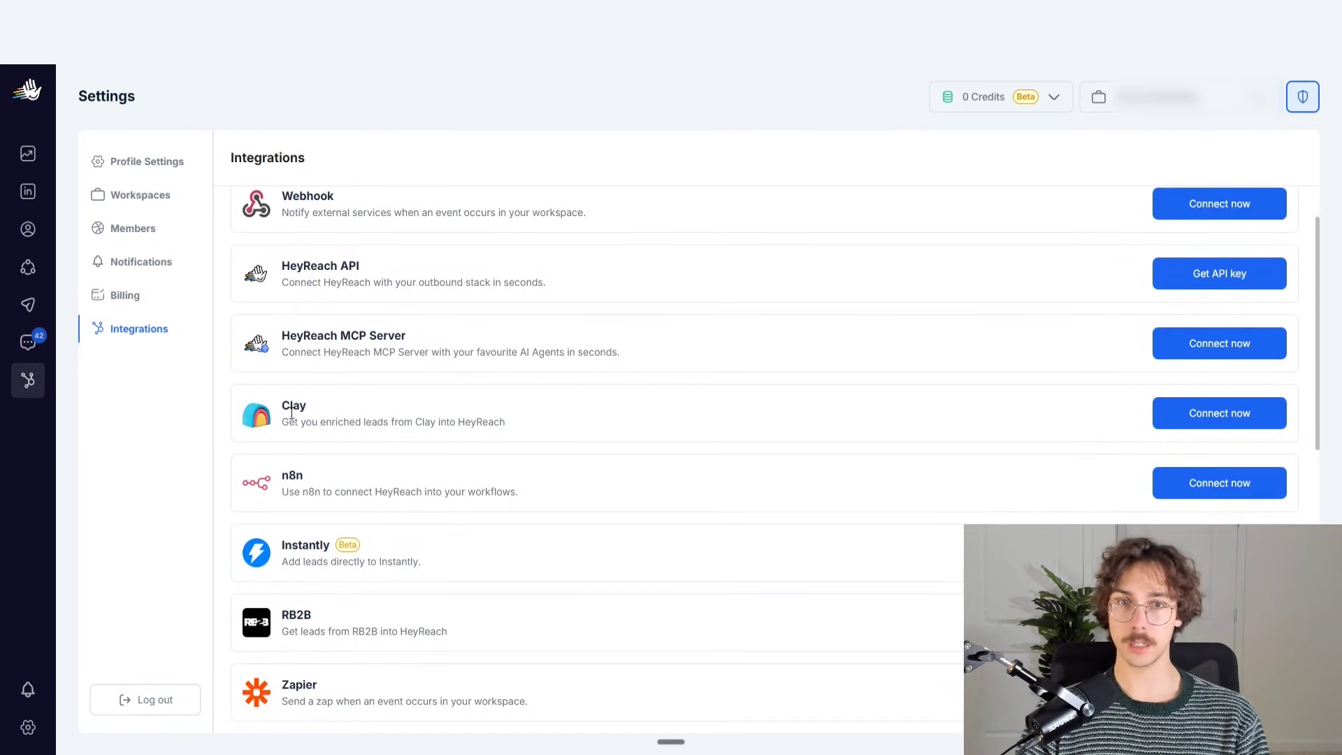
{"action": "scroll", "coordinate": [682, 476], "scroll_direction": "down", "scroll_amount": 2}
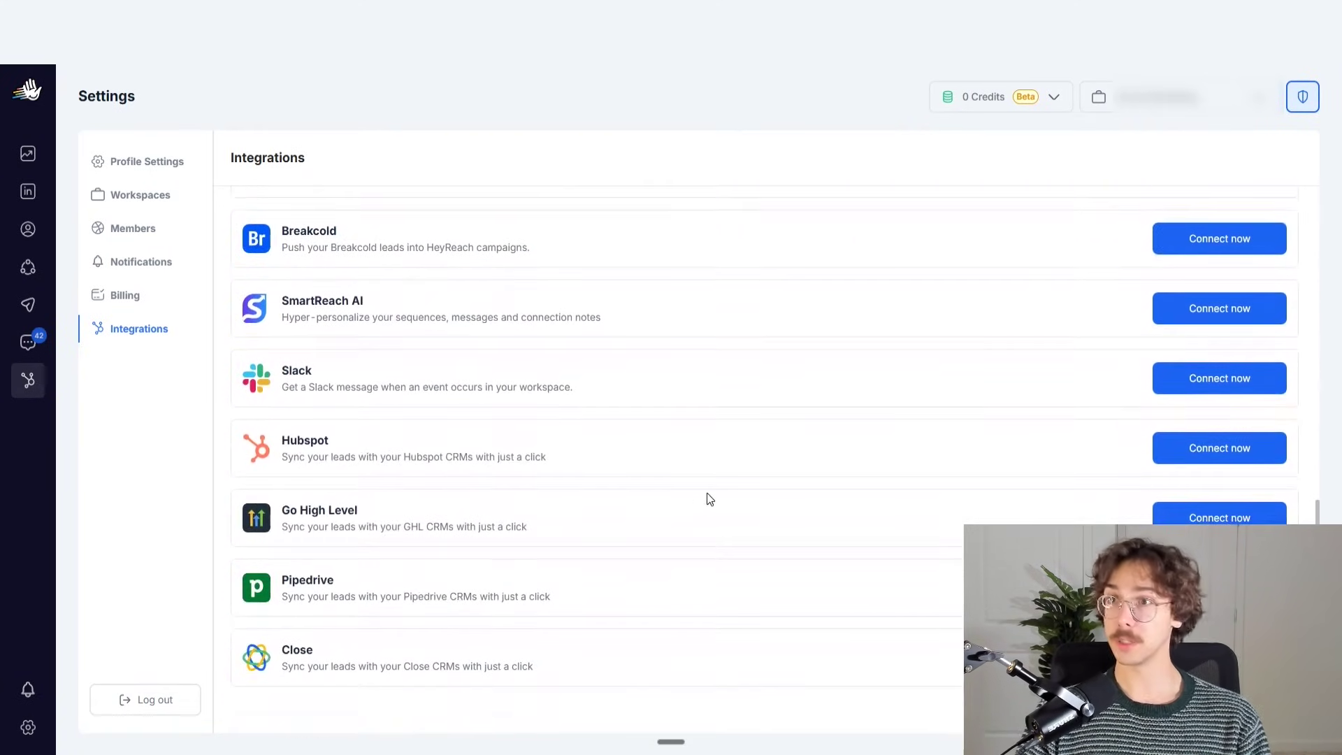
{"action": "scroll", "coordinate": [707, 497], "scroll_direction": "up", "scroll_amount": 12}
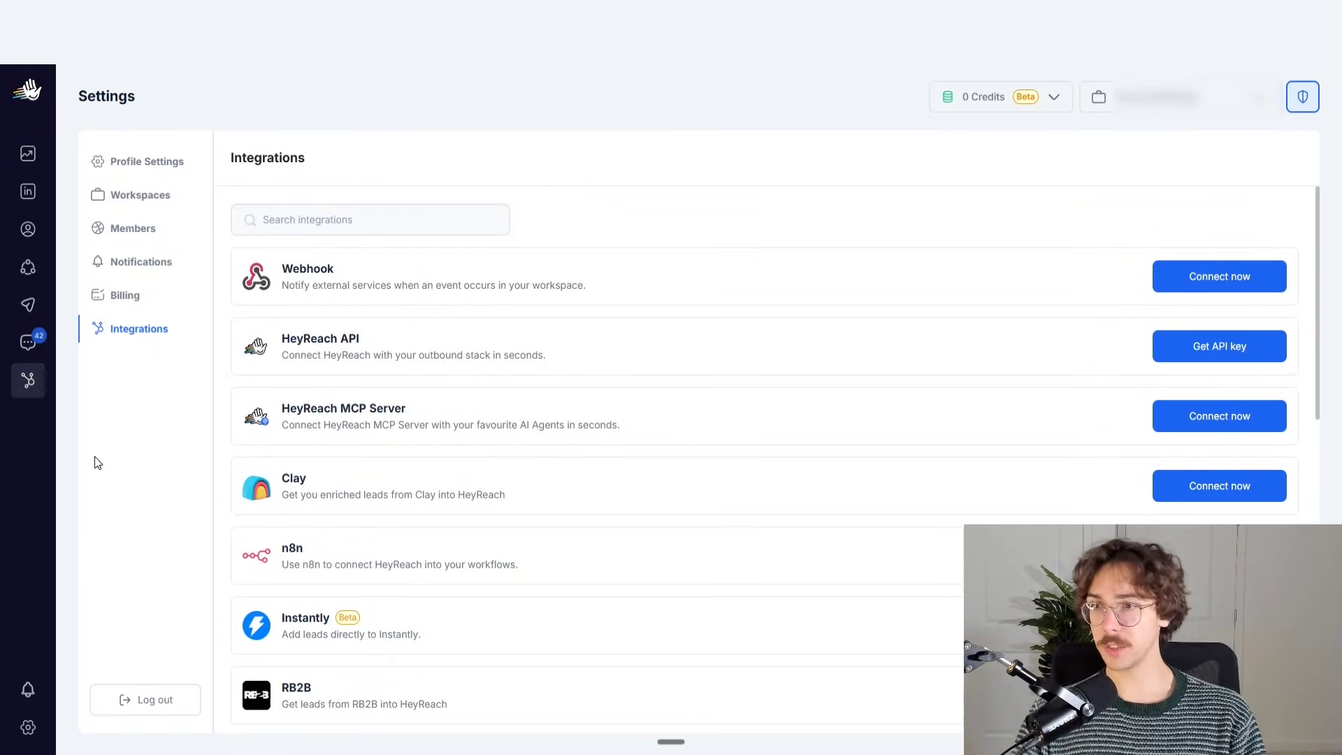
Step: Start a new campaign and create it with the name "Test Campaign"
{"action": "left_click", "coordinate": [30, 312]}
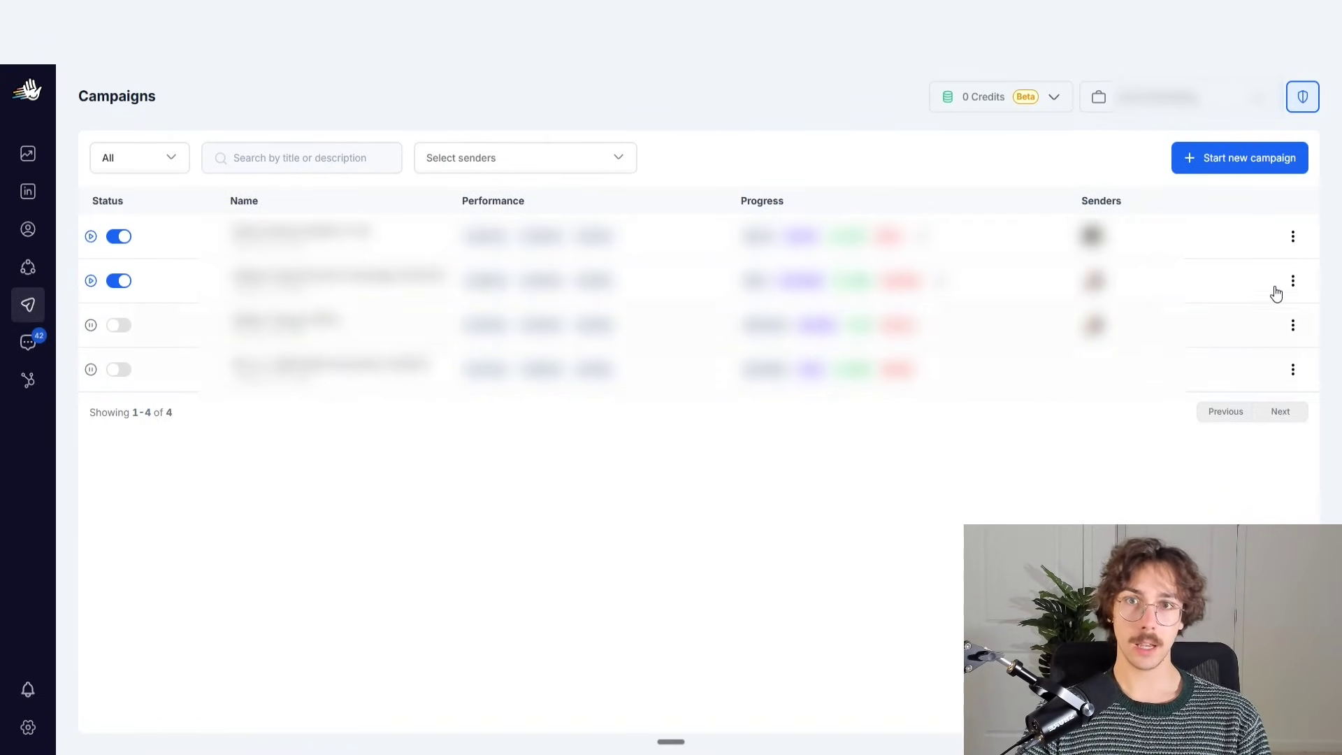
{"action": "left_click", "coordinate": [1242, 158]}
{"action": "type", "text": "T"}
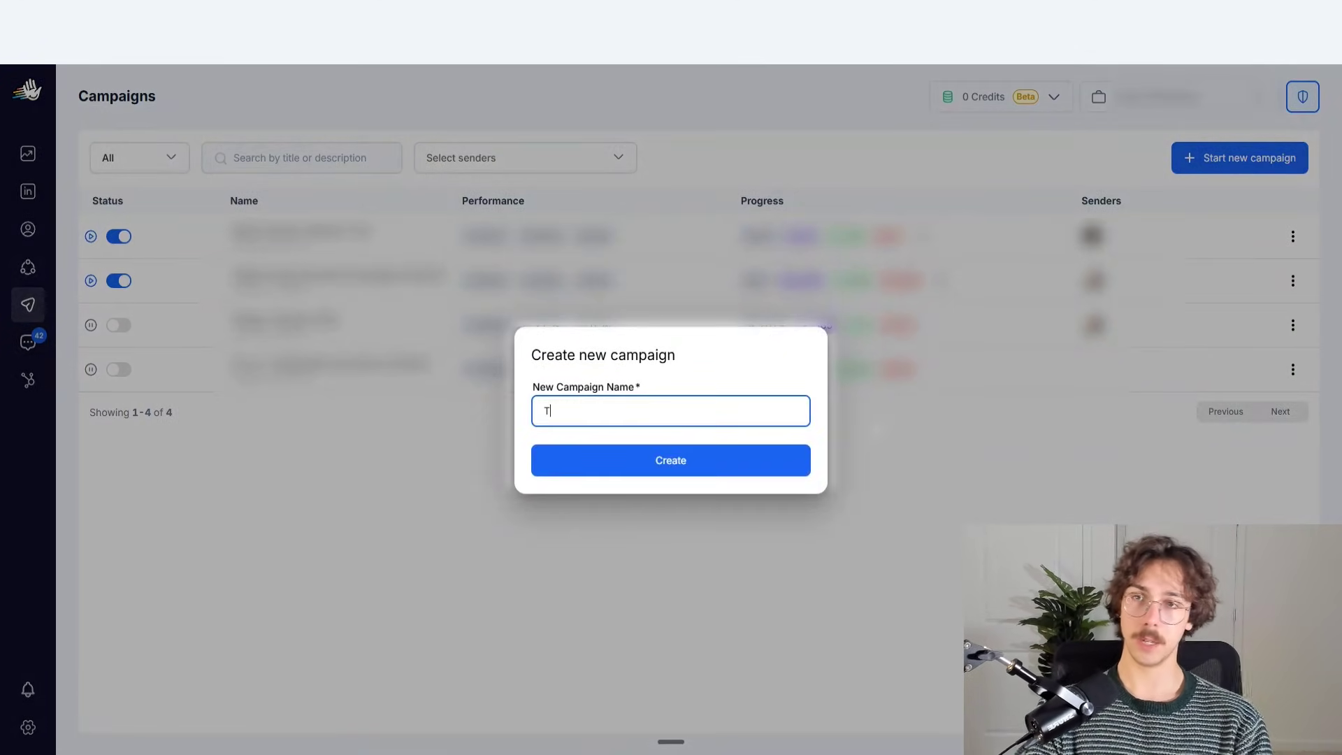
{"action": "type", "text": "est Campaign"}
{"action": "left_click", "coordinate": [701, 459]}
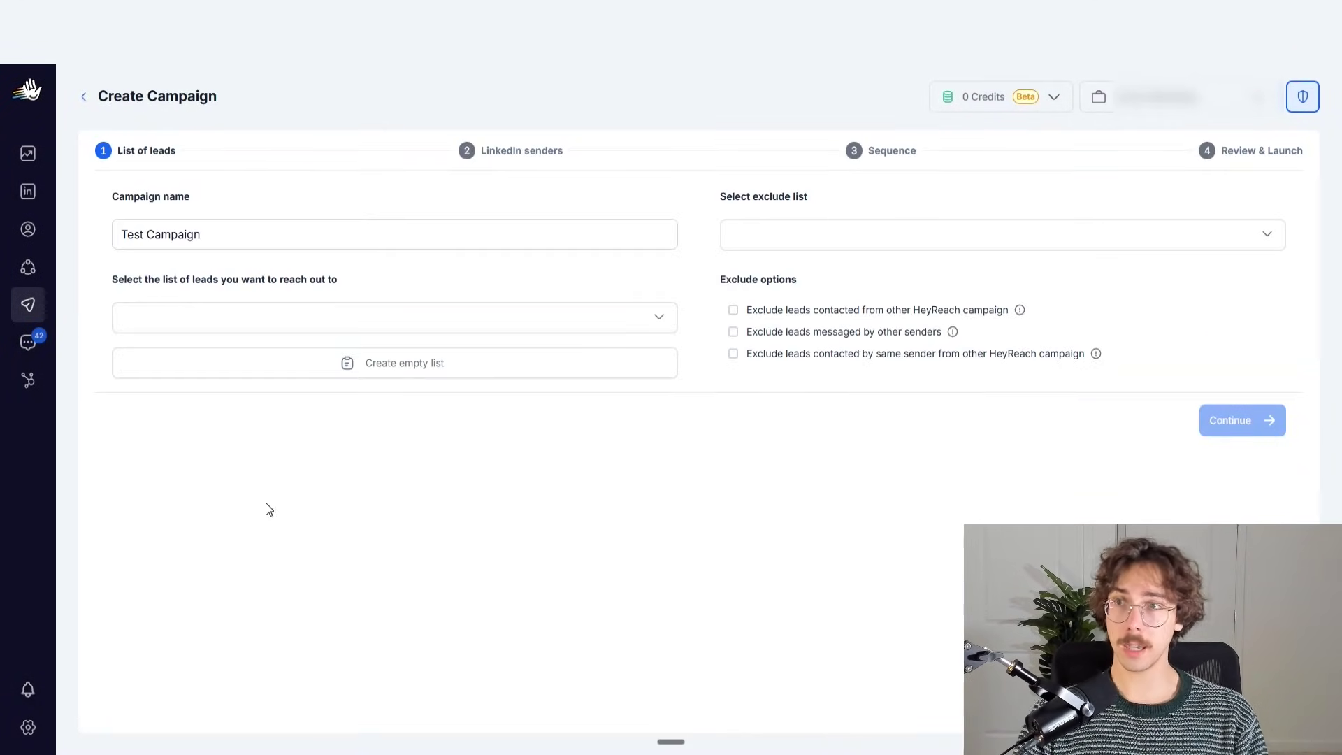
{"action": "left_click", "coordinate": [321, 320]}
{"action": "left_click", "coordinate": [181, 294]}
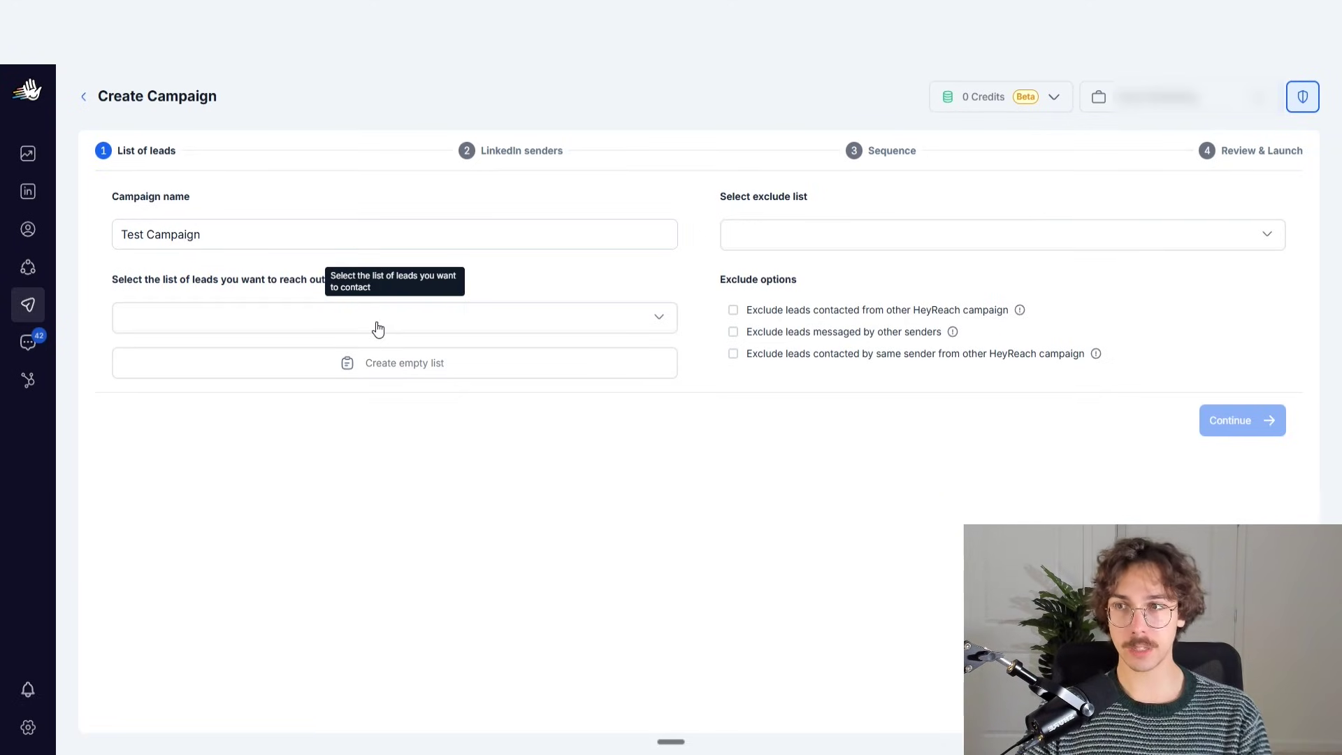
{"action": "left_click", "coordinate": [333, 324]}
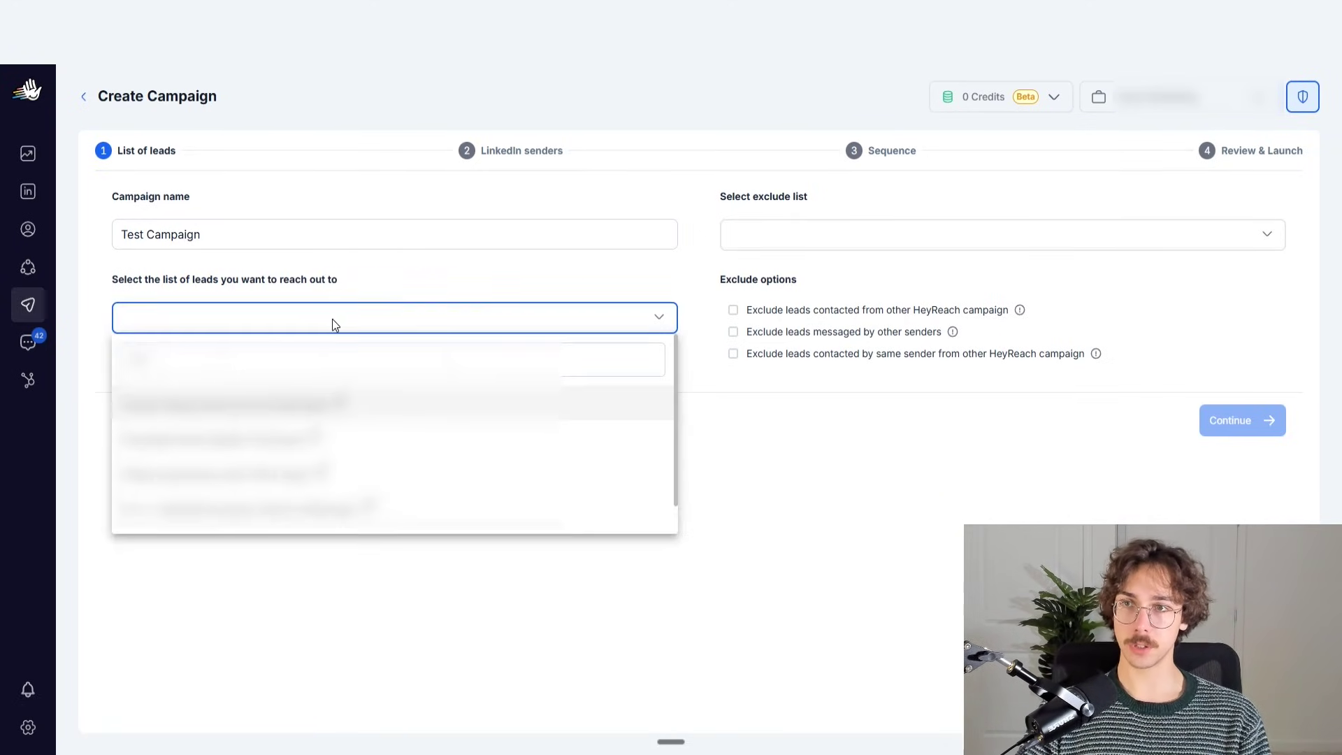
{"action": "left_click", "coordinate": [390, 525]}
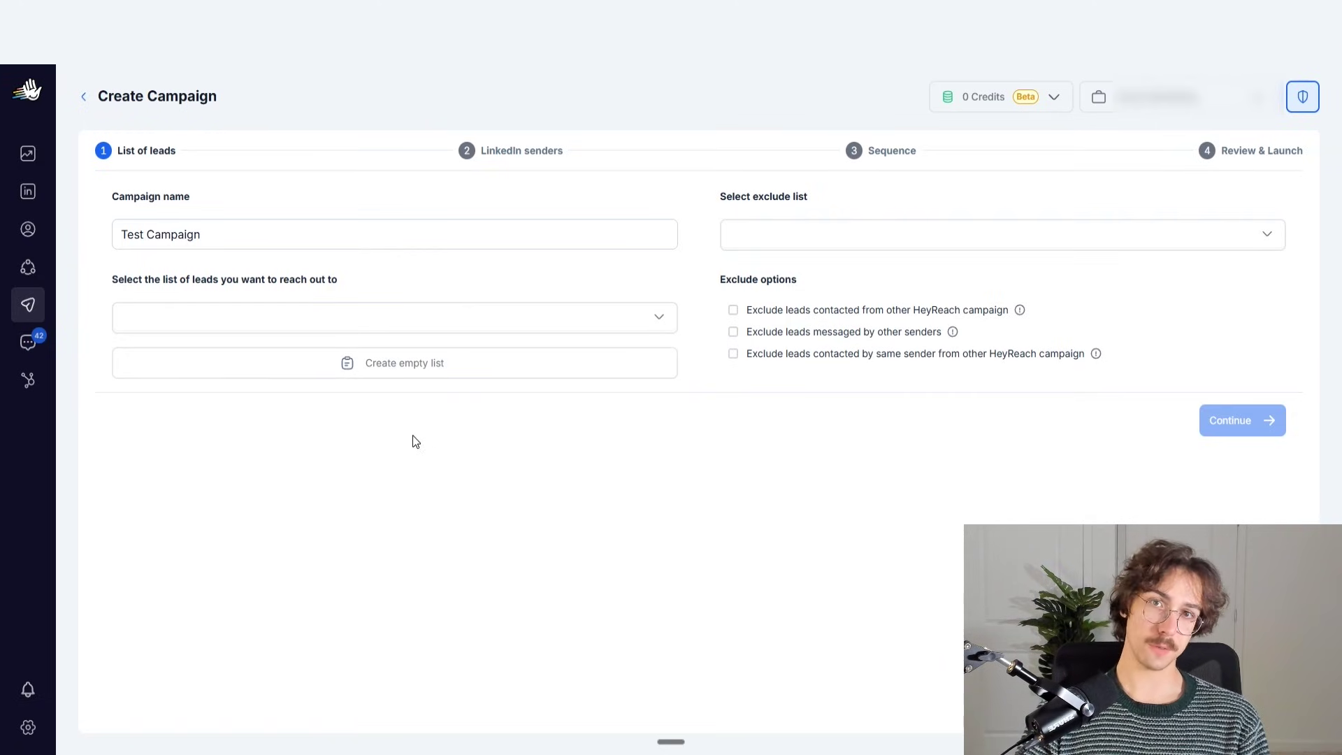
Step: Choose the existing 2400-lead list for the campaign and continue to the LinkedIn senders stage
{"action": "left_click", "coordinate": [338, 327]}
{"action": "left_click", "coordinate": [267, 403]}
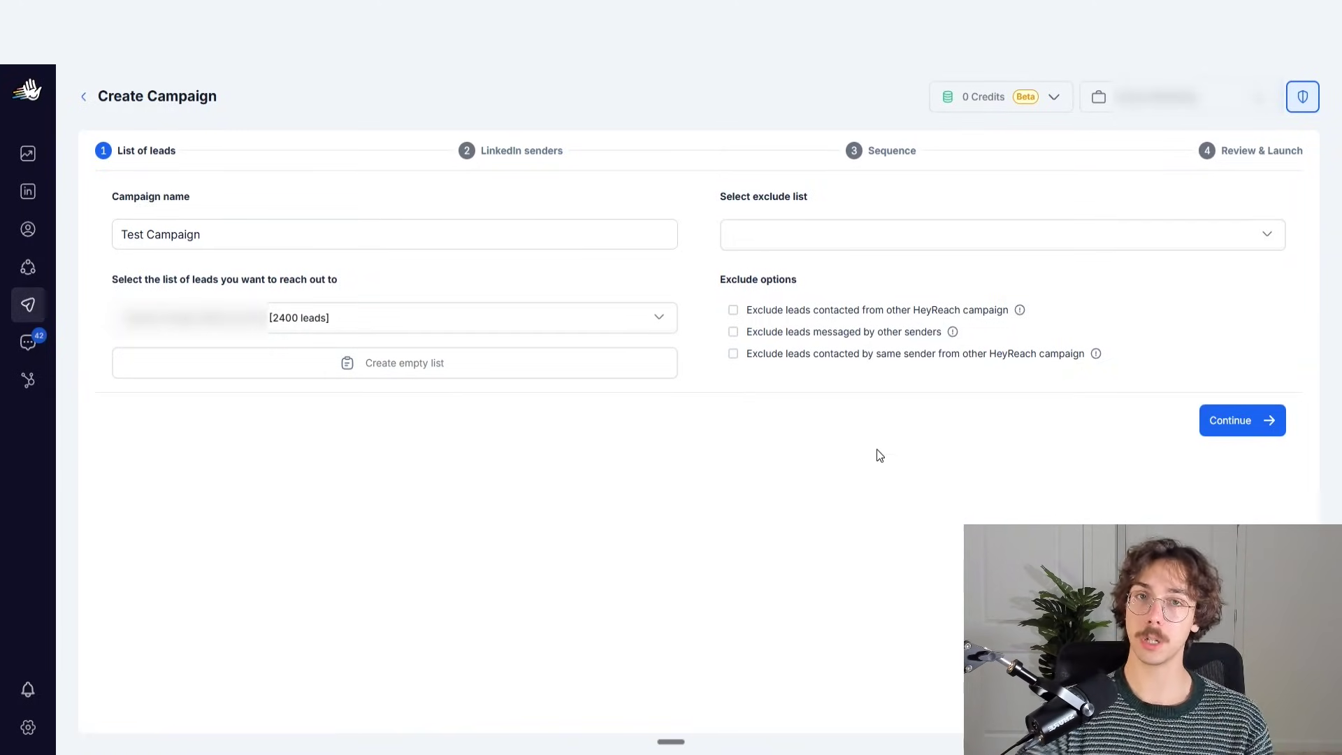
{"action": "left_click", "coordinate": [1204, 424]}
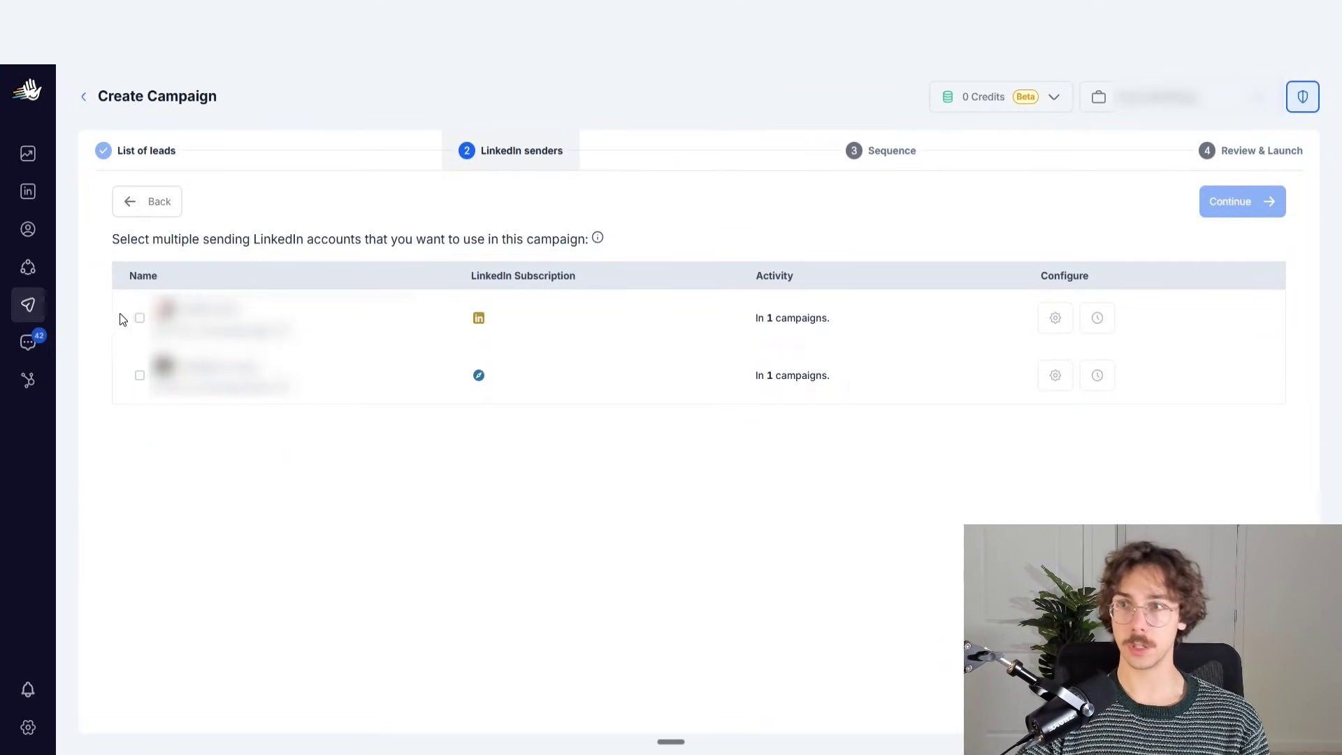
Step: Select only the second LinkedIn account as sender, continue to the sequence stage, and dismiss the multiple-campaigns notice
{"action": "left_click", "coordinate": [139, 376]}
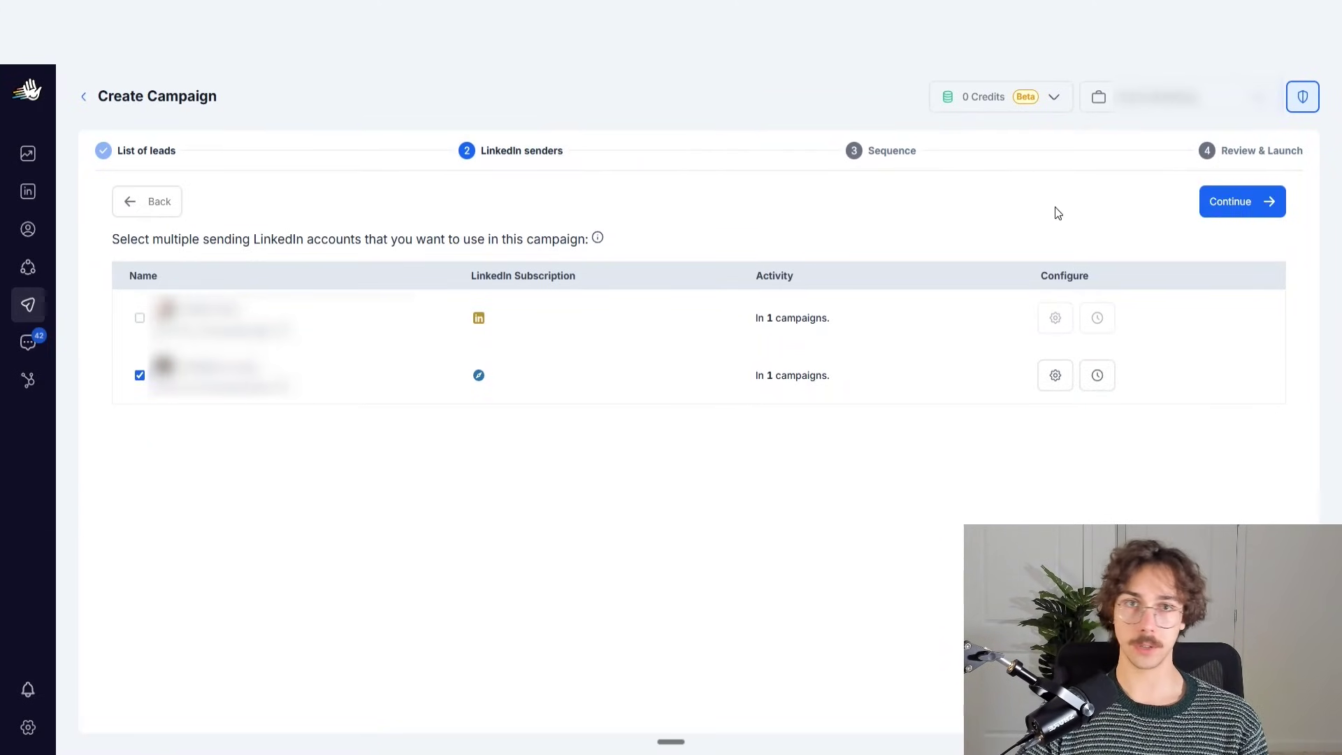
{"action": "left_click", "coordinate": [1229, 210]}
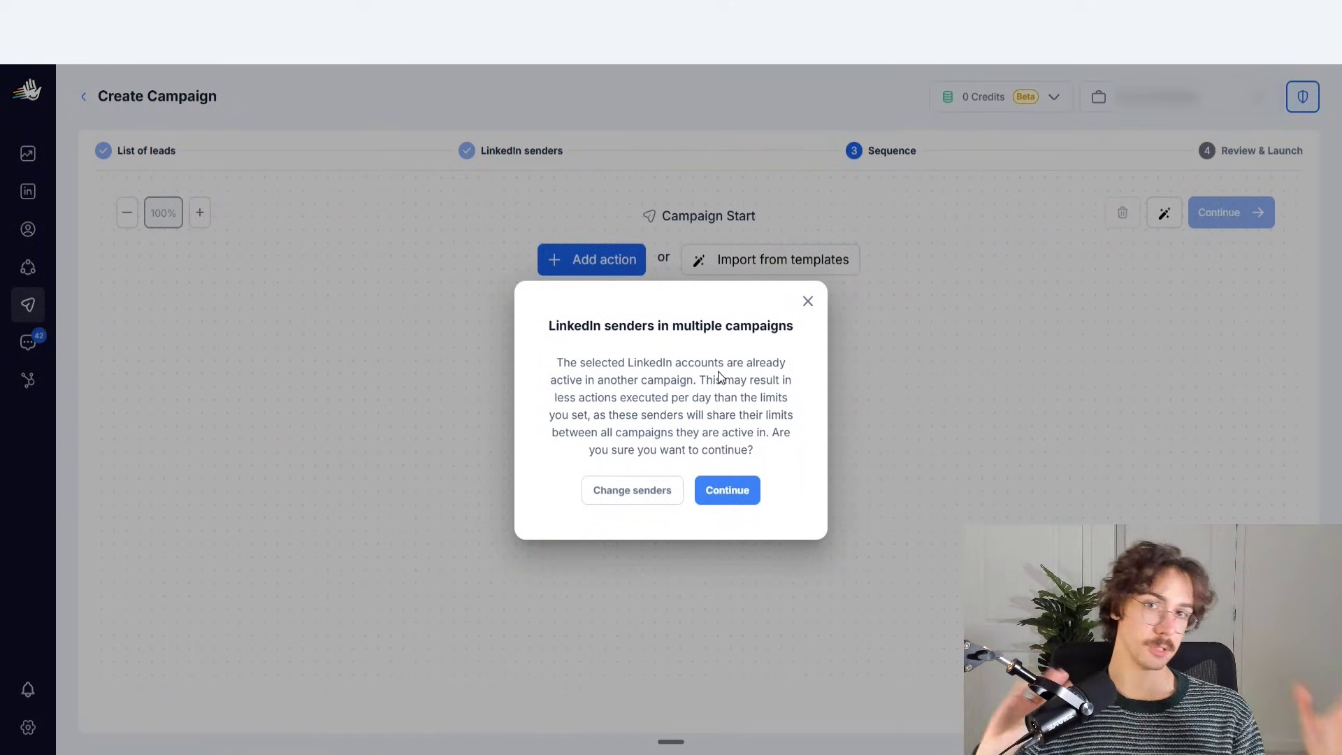
{"action": "left_click", "coordinate": [807, 301]}
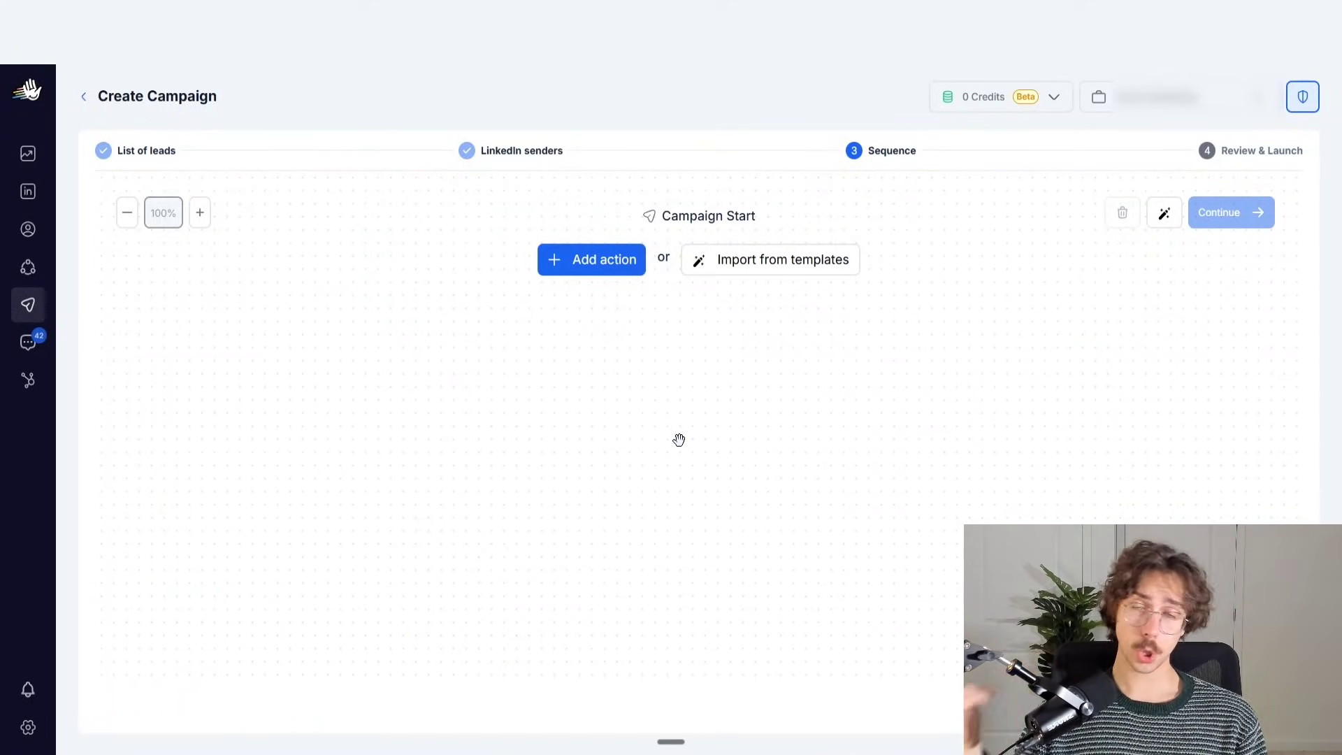
Step: Import the Value-First Outreach template from the HeyReach templates as the campaign sequence
{"action": "left_click", "coordinate": [831, 265]}
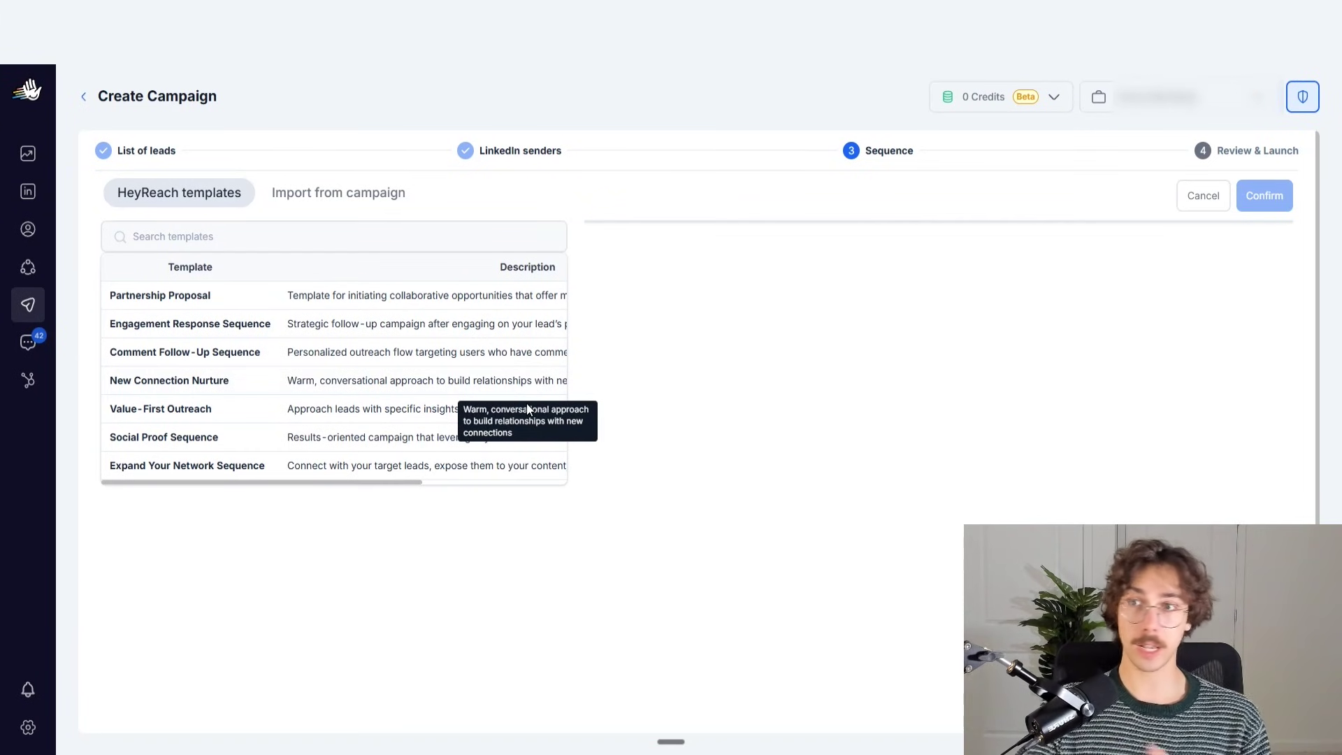
{"action": "scroll", "coordinate": [349, 350], "scroll_direction": "down", "scroll_amount": 2}
{"action": "scroll", "coordinate": [356, 422], "scroll_direction": "up", "scroll_amount": 2}
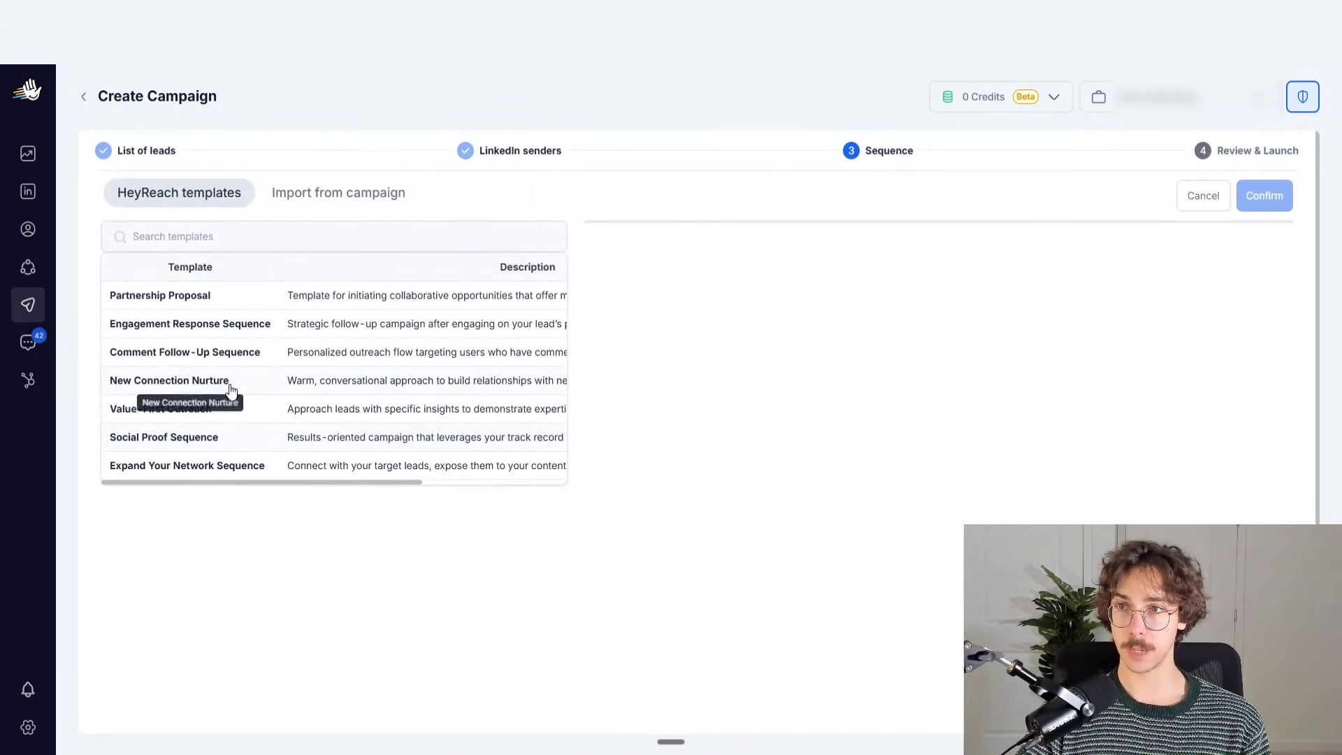
{"action": "left_click", "coordinate": [179, 422]}
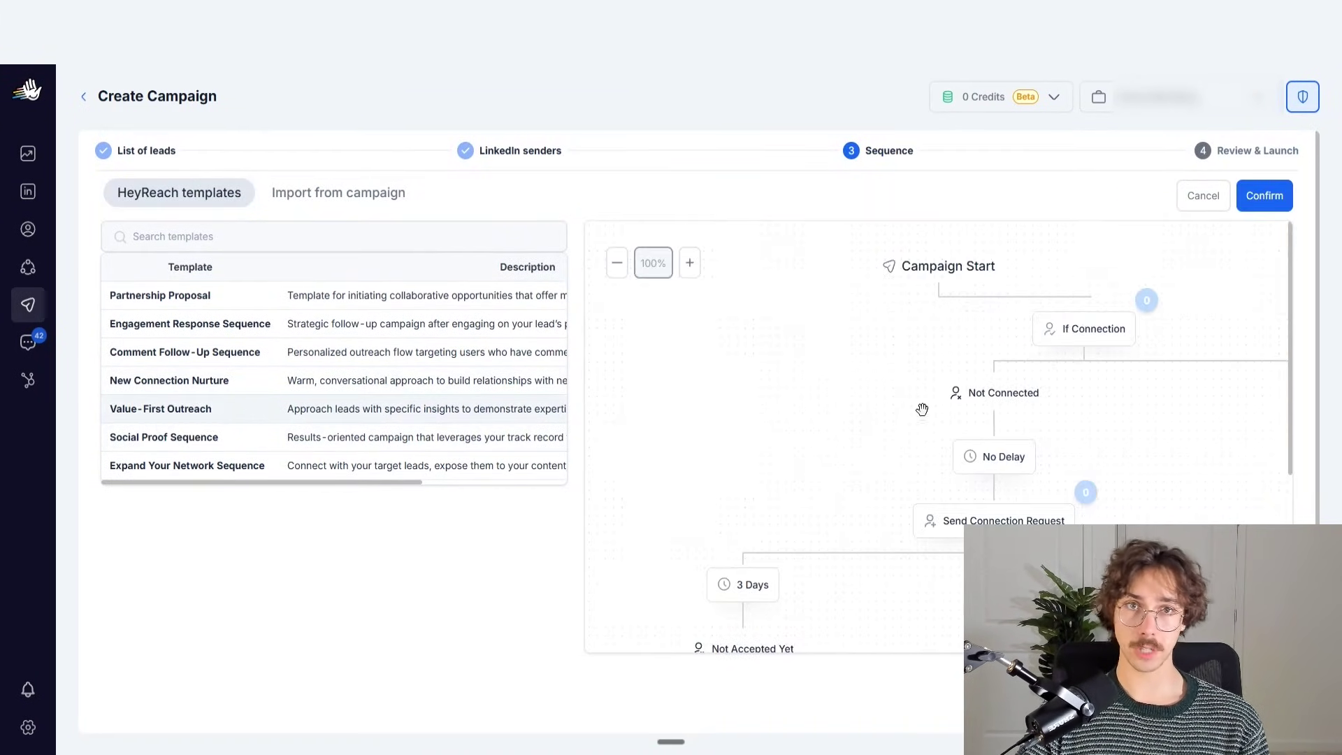
{"action": "left_click", "coordinate": [1264, 198]}
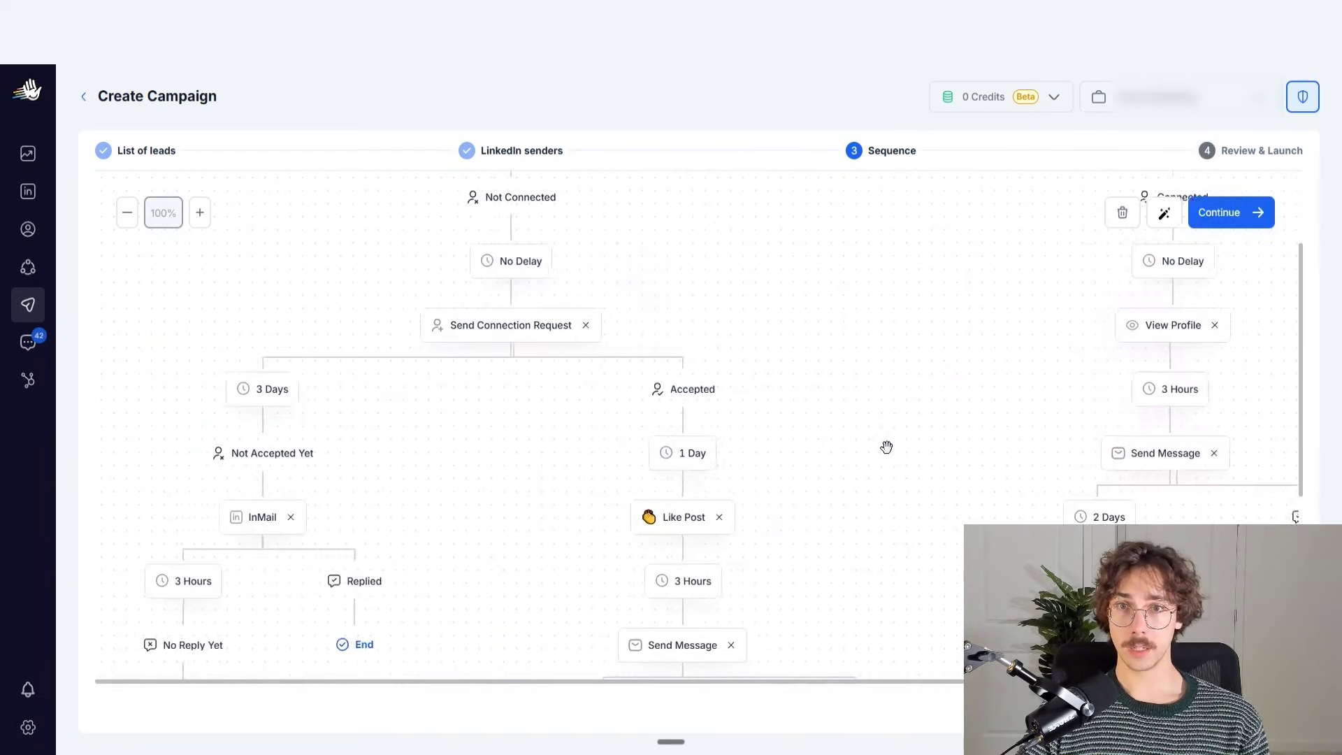
Step: Examine the imported sequence's Not Connected and Connected branches, including their delays, connection request, InMail and message actions
{"action": "scroll", "coordinate": [704, 425], "scroll_direction": "down", "scroll_amount": 10}
{"action": "scroll", "coordinate": [704, 425], "scroll_direction": "right", "scroll_amount": 2}
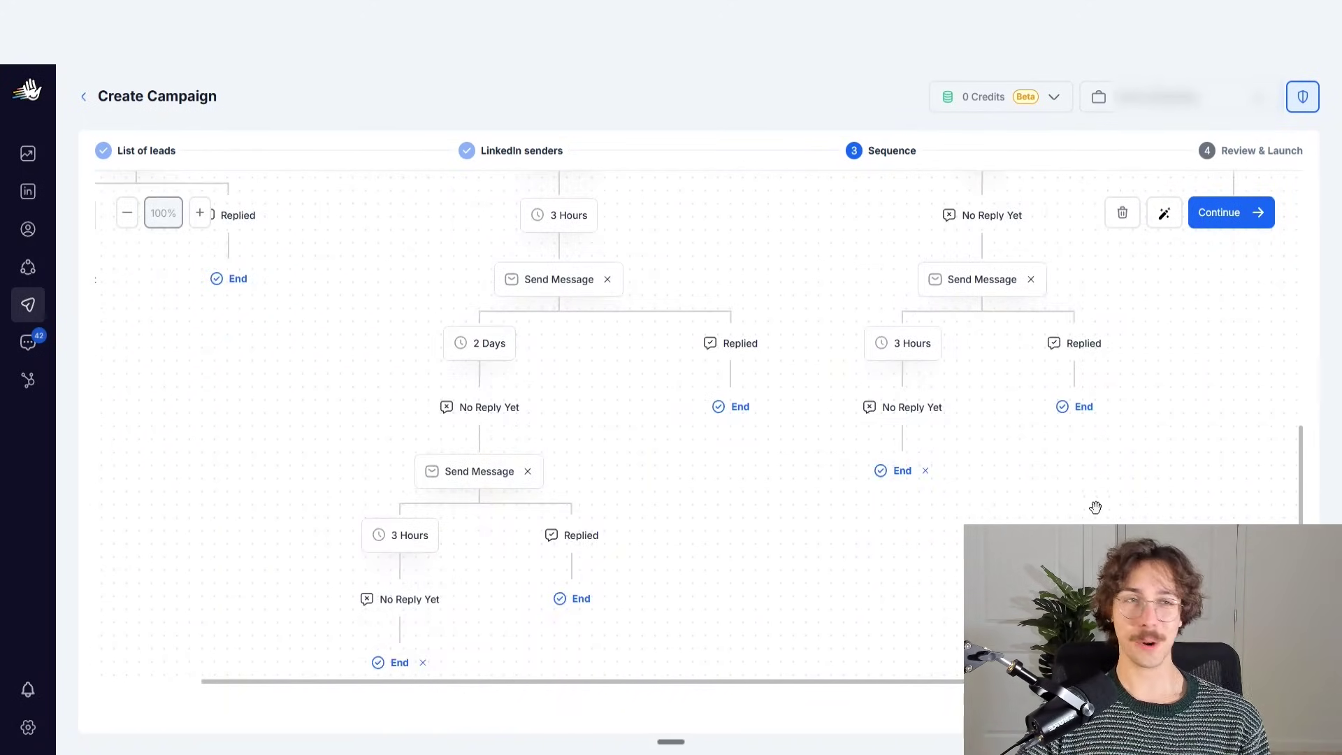
{"action": "scroll", "coordinate": [1097, 506], "scroll_direction": "up", "scroll_amount": 5}
{"action": "scroll", "coordinate": [744, 324], "scroll_direction": "up", "scroll_amount": 4}
{"action": "scroll", "coordinate": [743, 324], "scroll_direction": "left", "scroll_amount": 1}
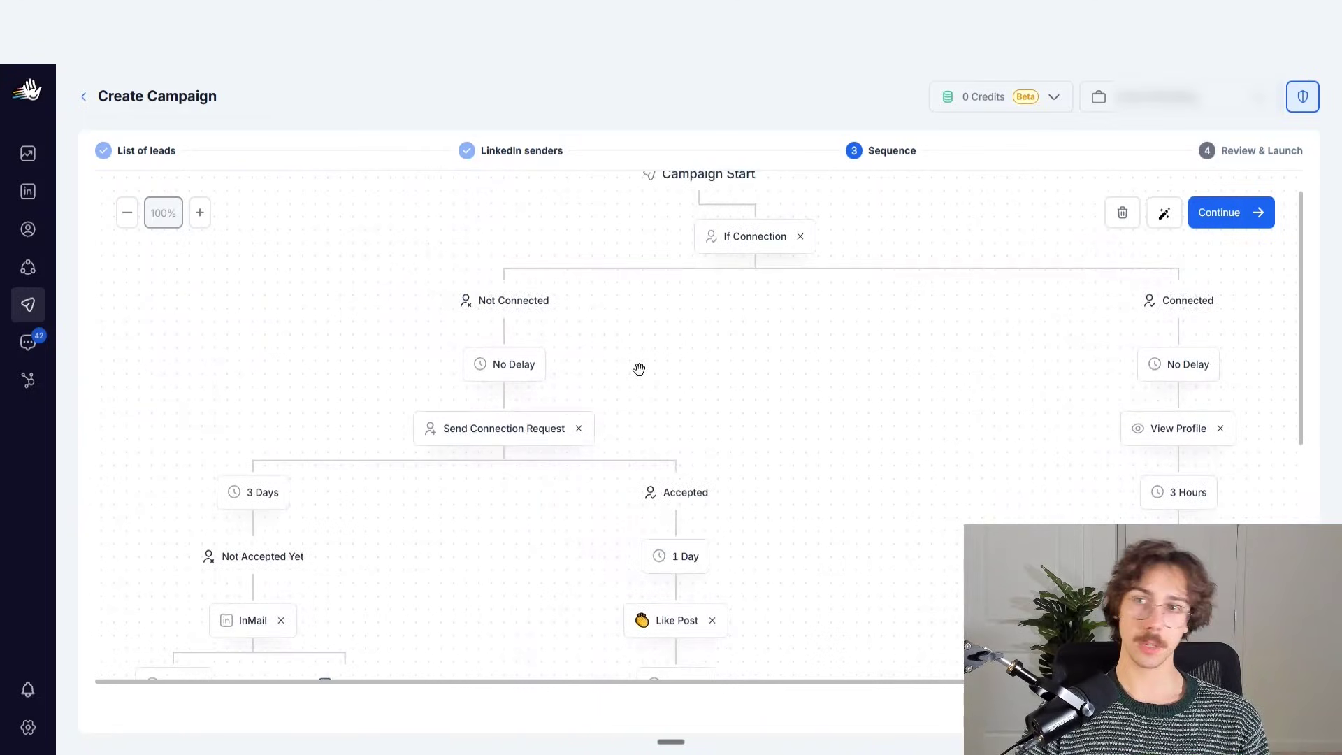
{"action": "scroll", "coordinate": [737, 390], "scroll_direction": "down", "scroll_amount": 2}
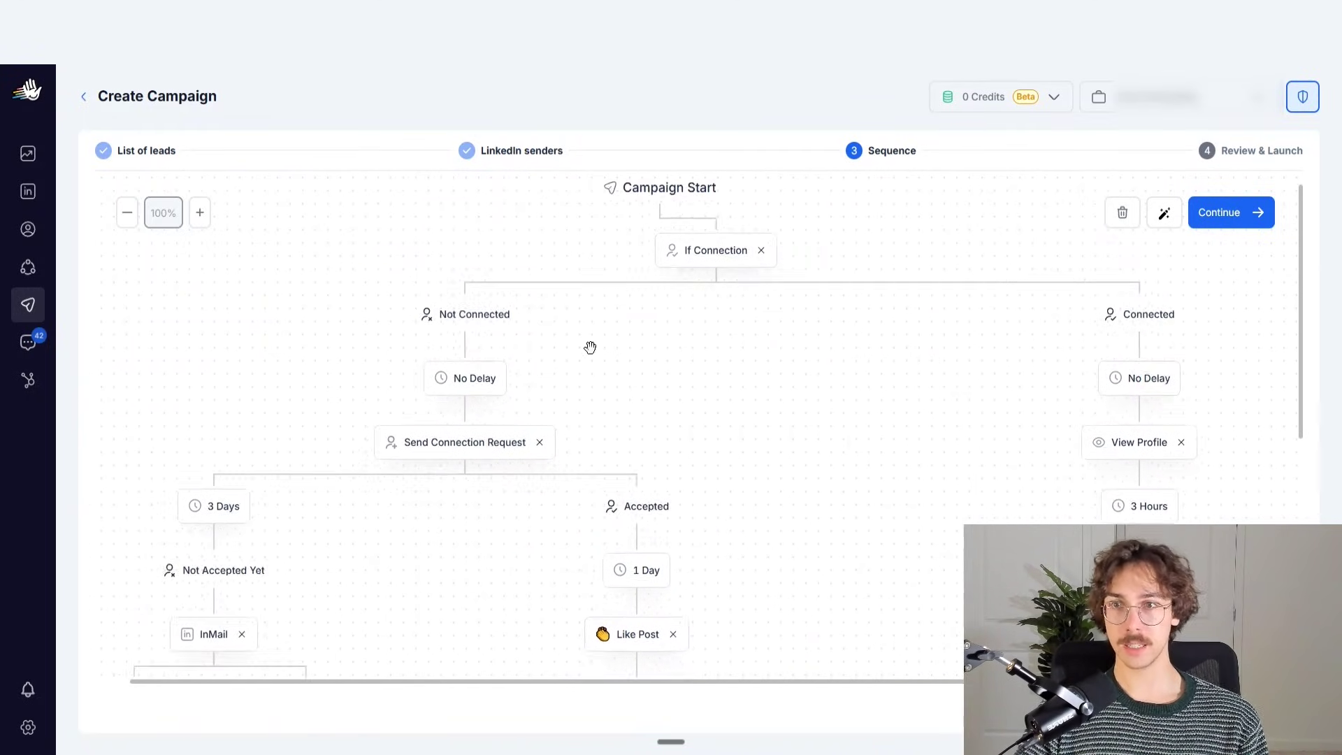
{"action": "scroll", "coordinate": [1059, 423], "scroll_direction": "right", "scroll_amount": 1}
{"action": "scroll", "coordinate": [1013, 458], "scroll_direction": "down", "scroll_amount": 2}
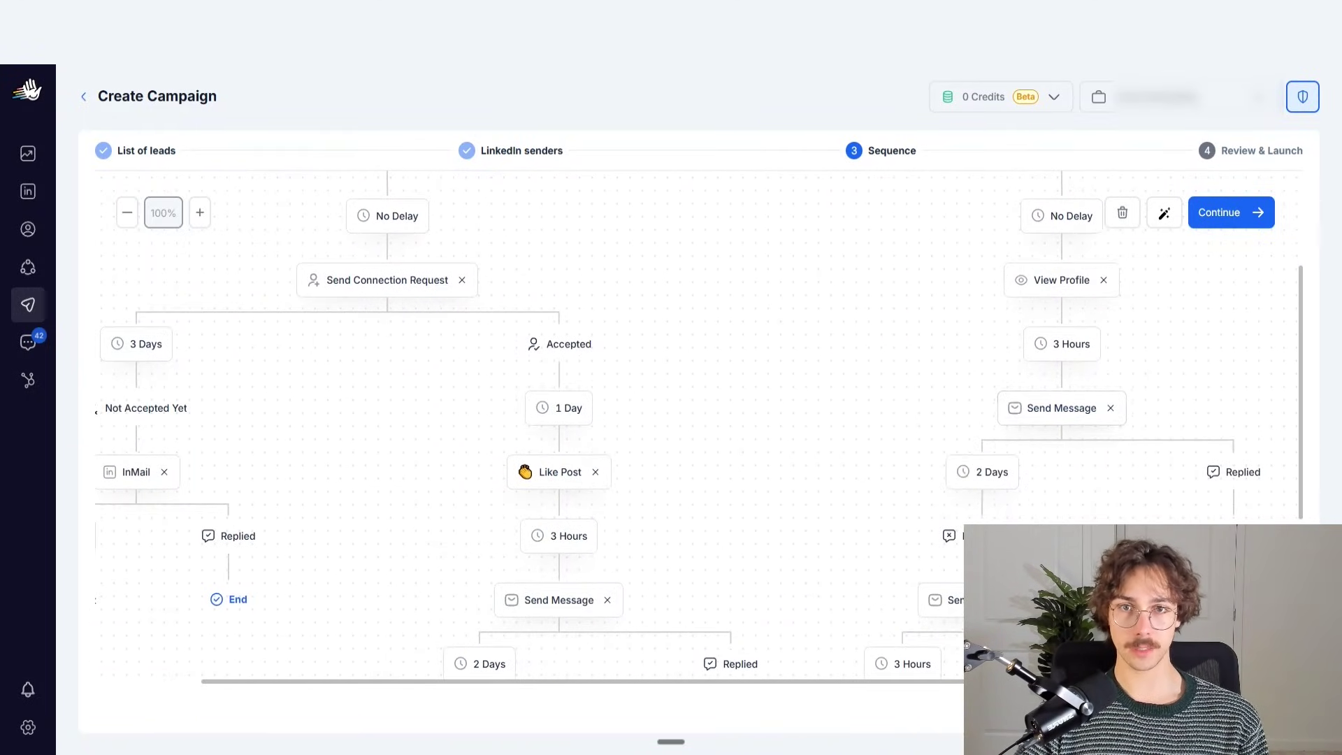
{"action": "scroll", "coordinate": [1079, 456], "scroll_direction": "down", "scroll_amount": 3}
{"action": "scroll", "coordinate": [543, 304], "scroll_direction": "up", "scroll_amount": 5}
{"action": "scroll", "coordinate": [543, 304], "scroll_direction": "left", "scroll_amount": 2}
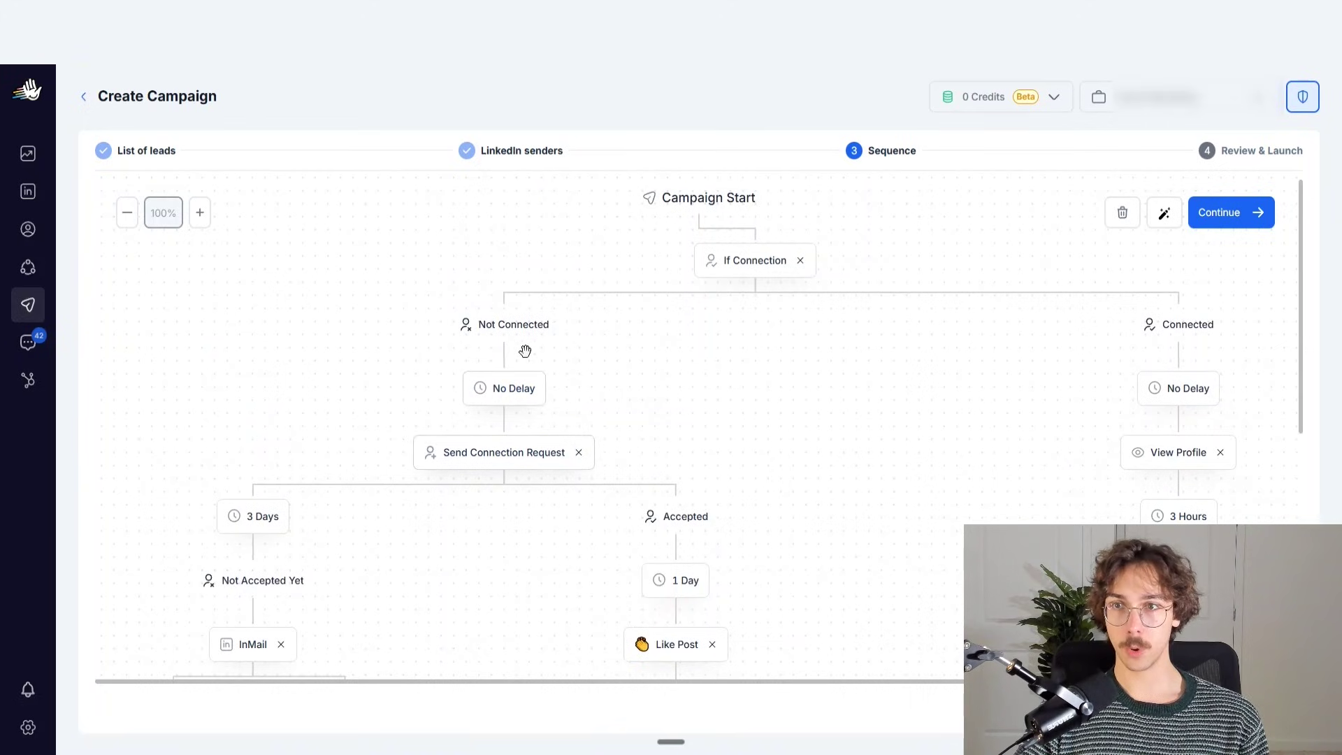
Step: Clear all components of the imported template from the campaign workflow
{"action": "scroll", "coordinate": [452, 398], "scroll_direction": "down", "scroll_amount": 5}
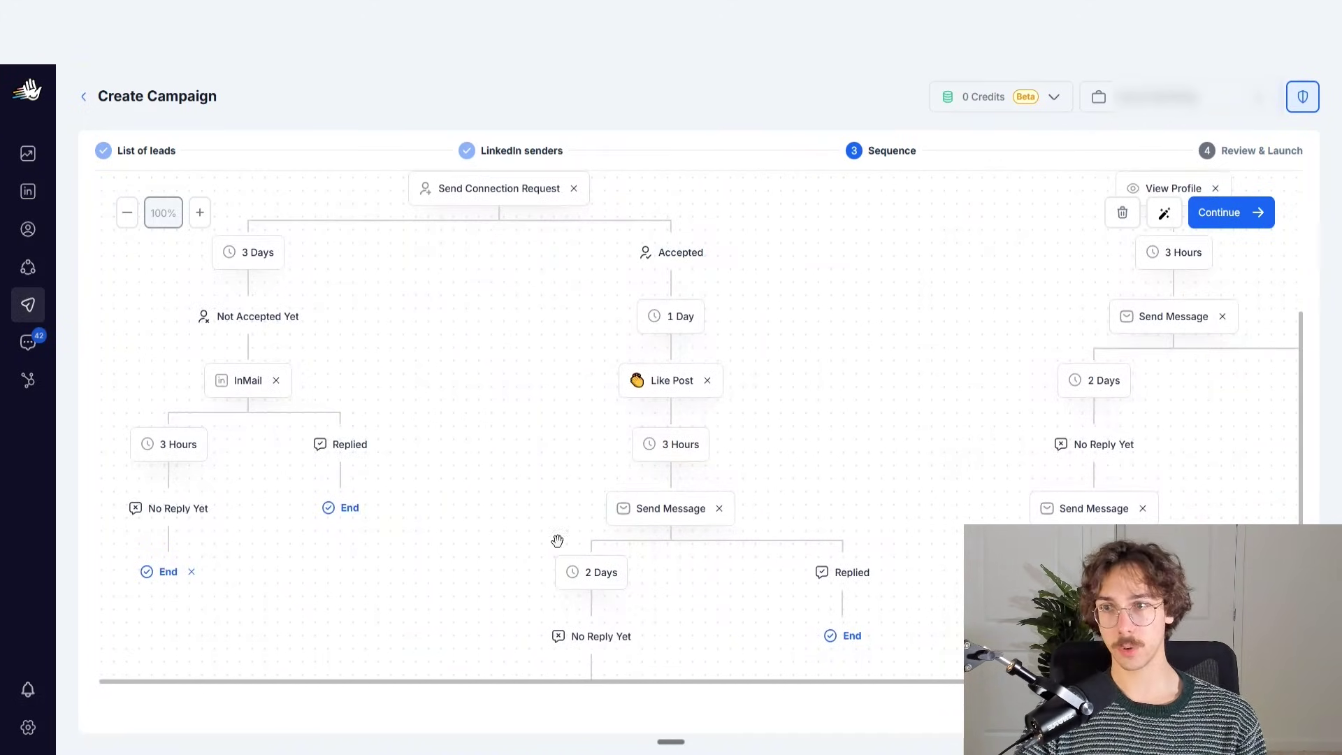
{"action": "scroll", "coordinate": [980, 422], "scroll_direction": "up", "scroll_amount": 2}
{"action": "left_click", "coordinate": [1122, 213]}
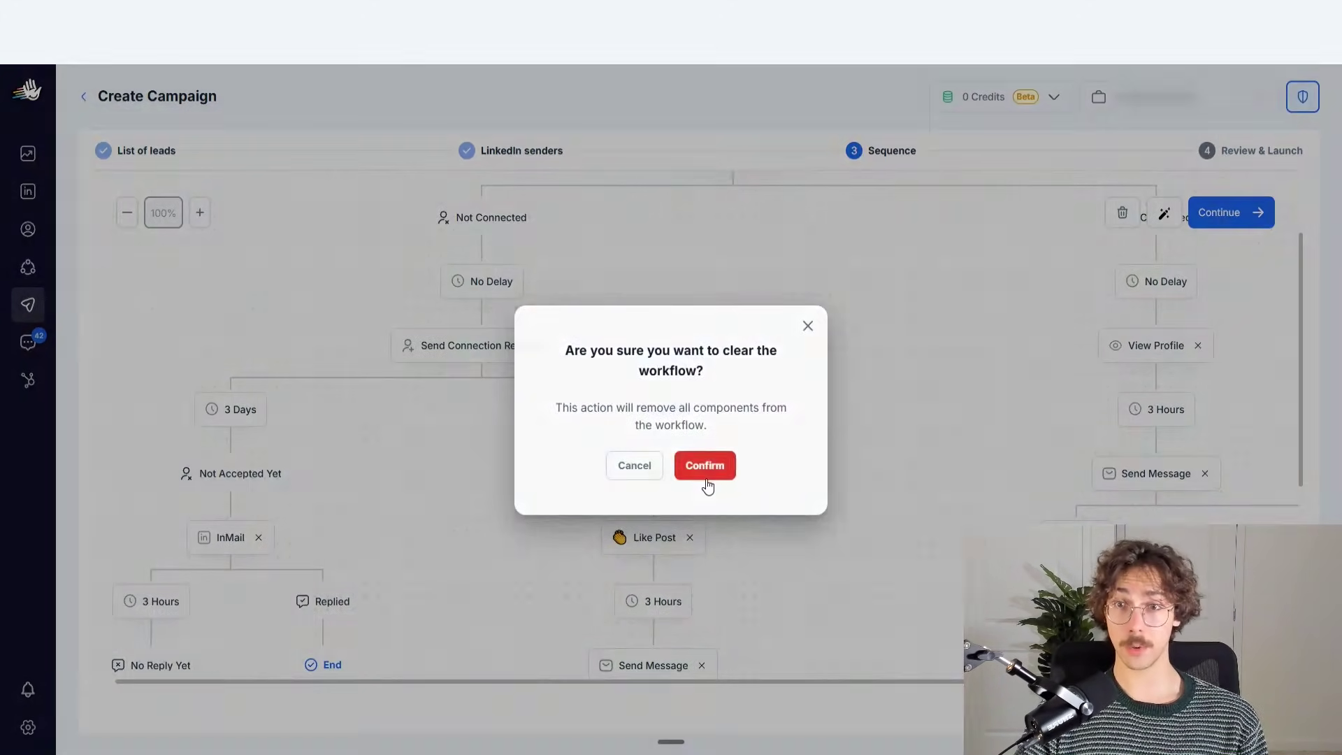
{"action": "left_click", "coordinate": [706, 465]}
Step: Start the sequence with an If Connection condition and add a Send Connection Request action to its Not Connected branch
{"action": "left_click", "coordinate": [607, 269]}
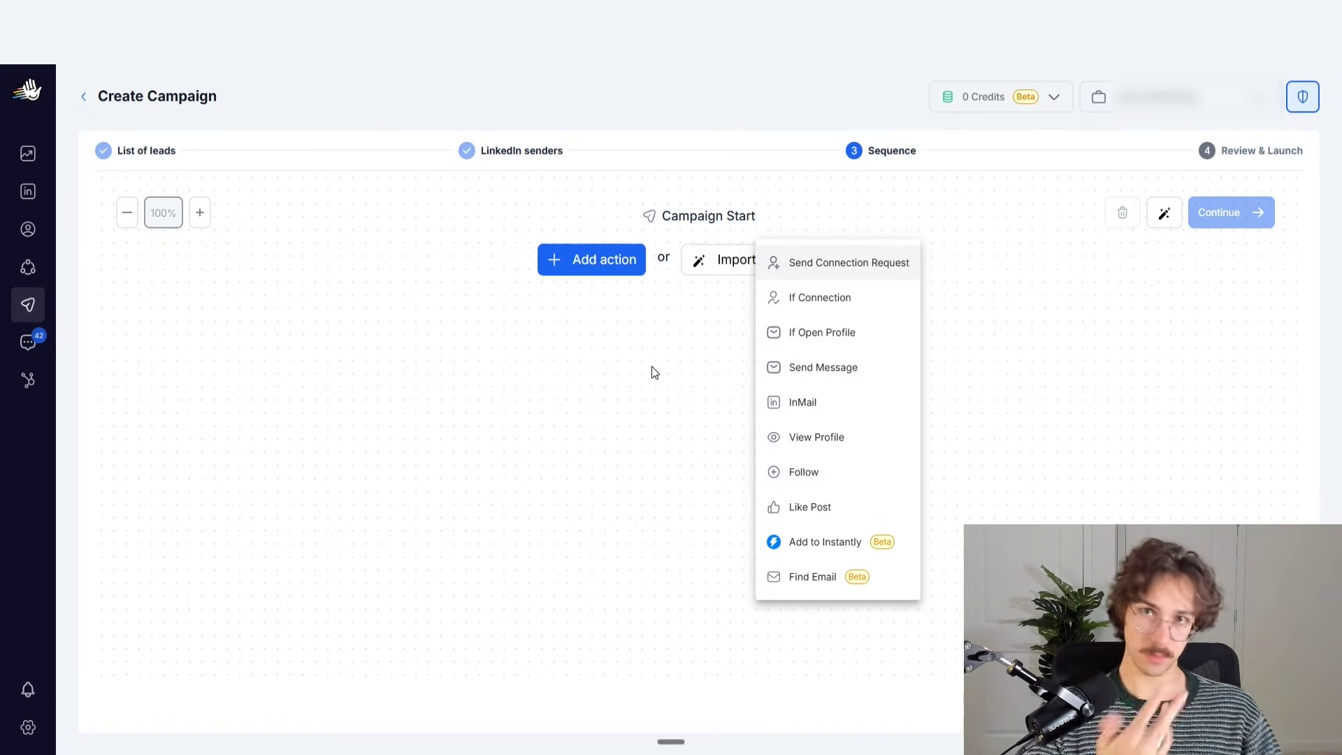
{"action": "left_click", "coordinate": [790, 298]}
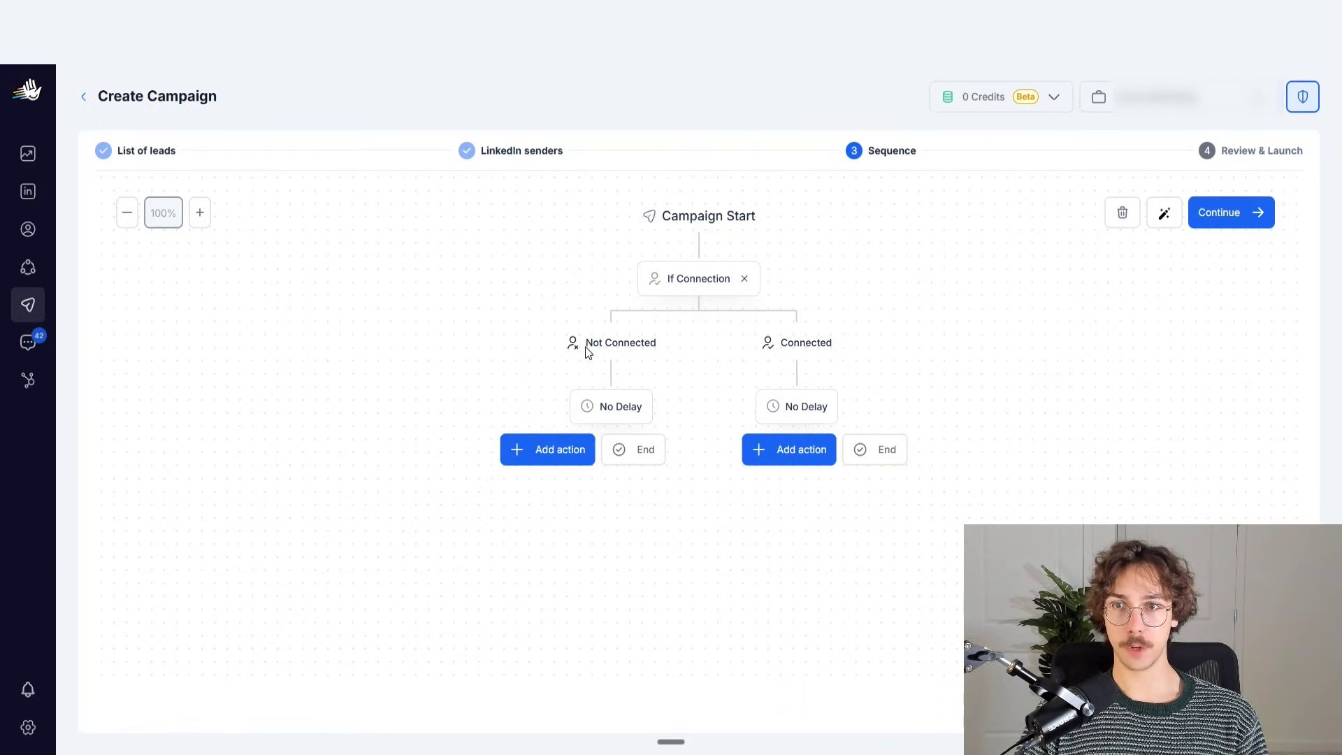
{"action": "left_click", "coordinate": [542, 458]}
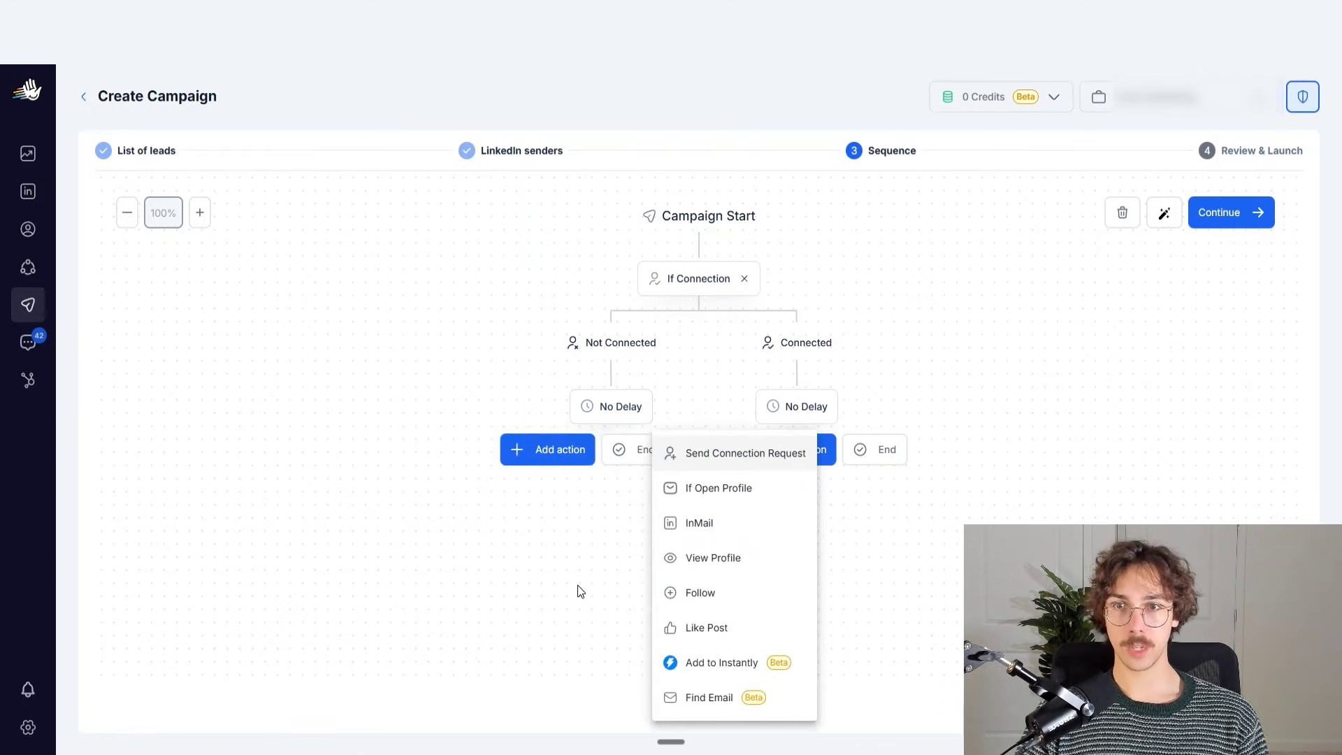
{"action": "left_click", "coordinate": [709, 456]}
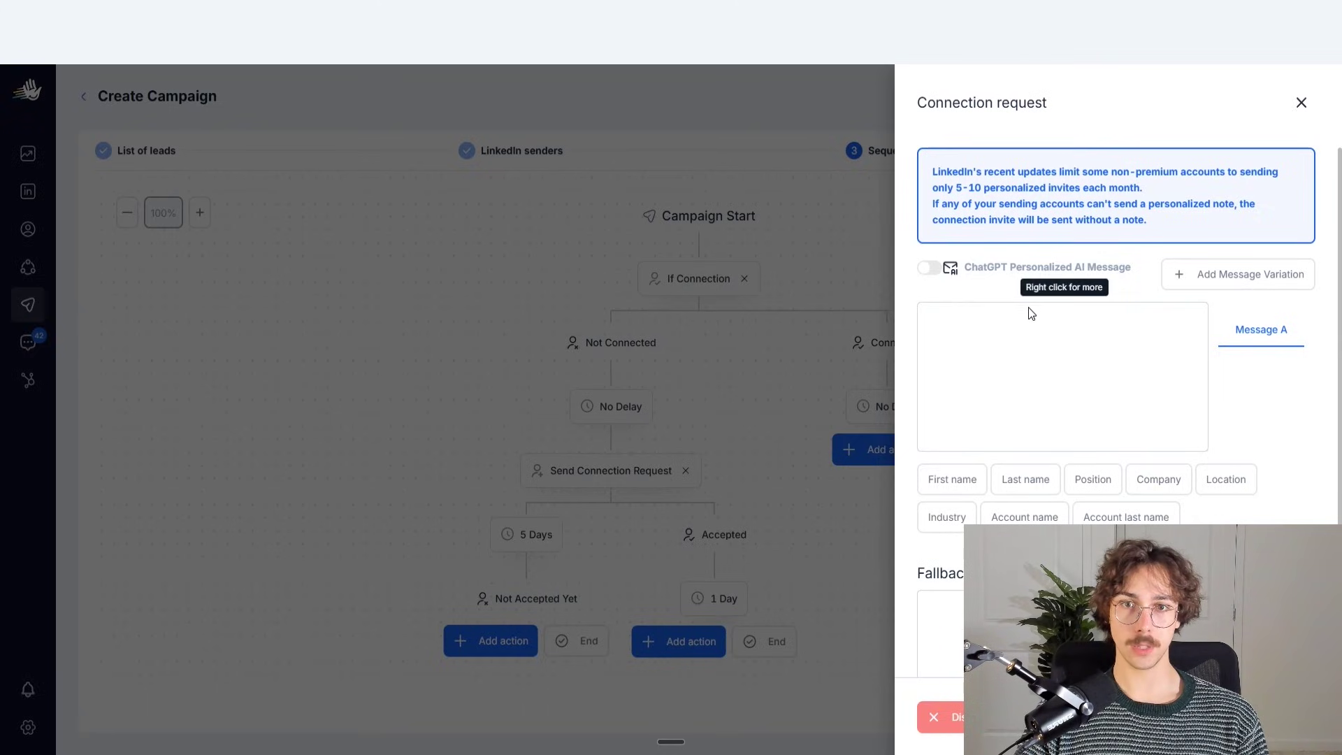
Step: Write "Hi {FIRST_NAME} - would love to connect" as the connection request's Message A
{"action": "left_click", "coordinate": [1009, 321]}
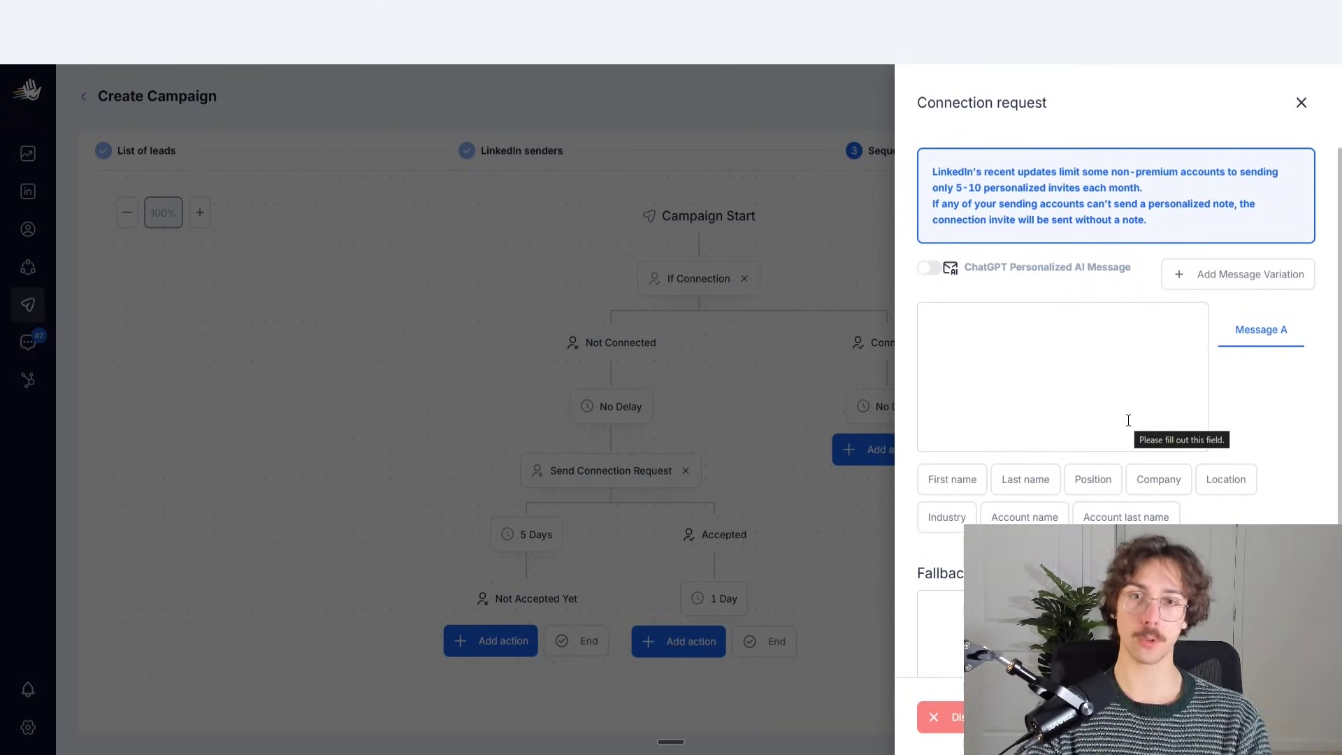
{"action": "type", "text": "Hi {FIRST_NAME} - wo"}
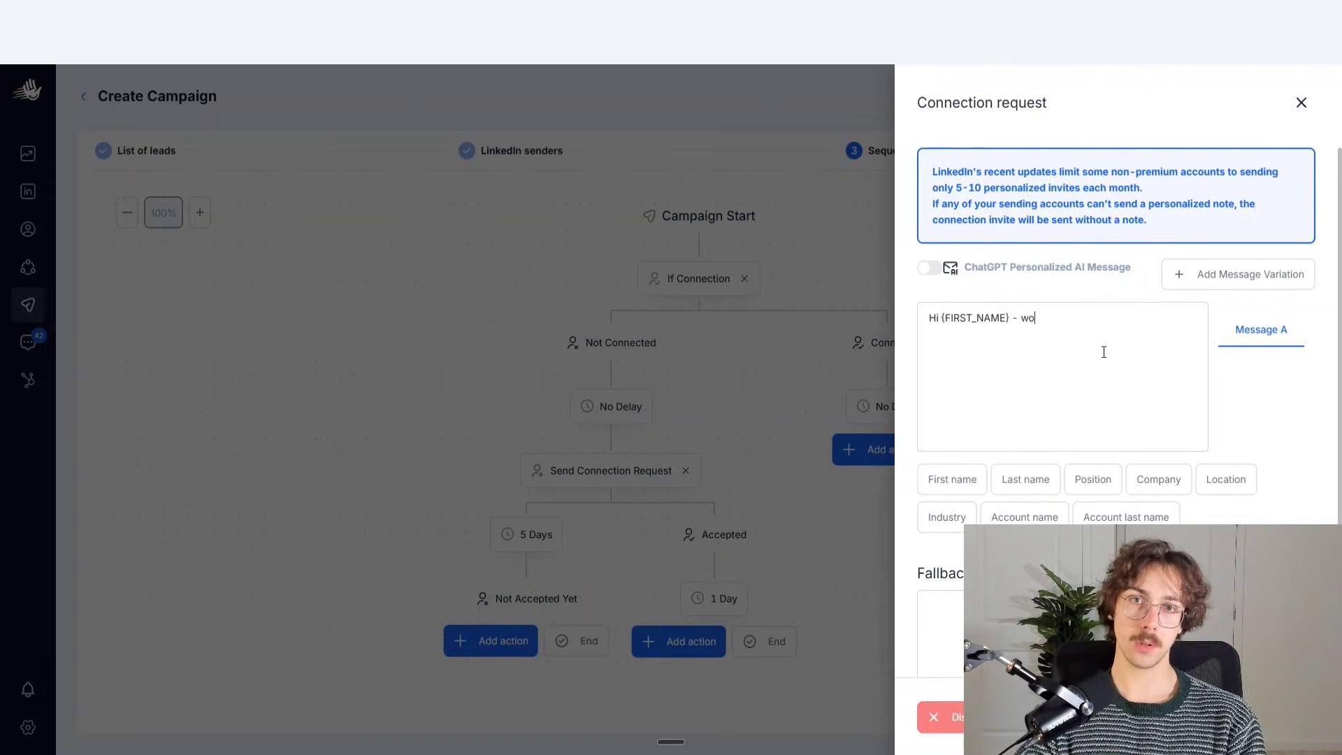
{"action": "type", "text": "uld love to connect"}
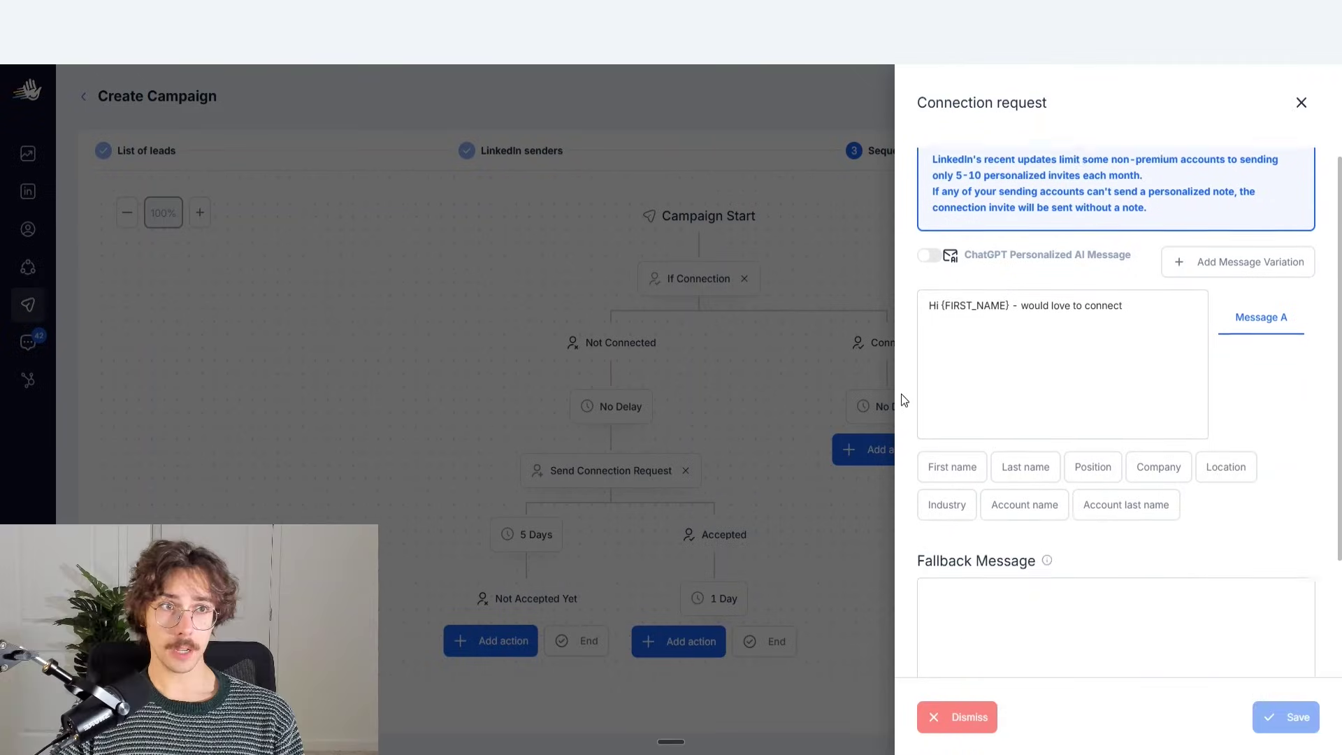
Step: Examine the connection request's personalization variables, fallback message and withdrawal setting
{"action": "scroll", "coordinate": [902, 396], "scroll_direction": "down", "scroll_amount": 2}
{"action": "left_click", "coordinate": [1020, 495]}
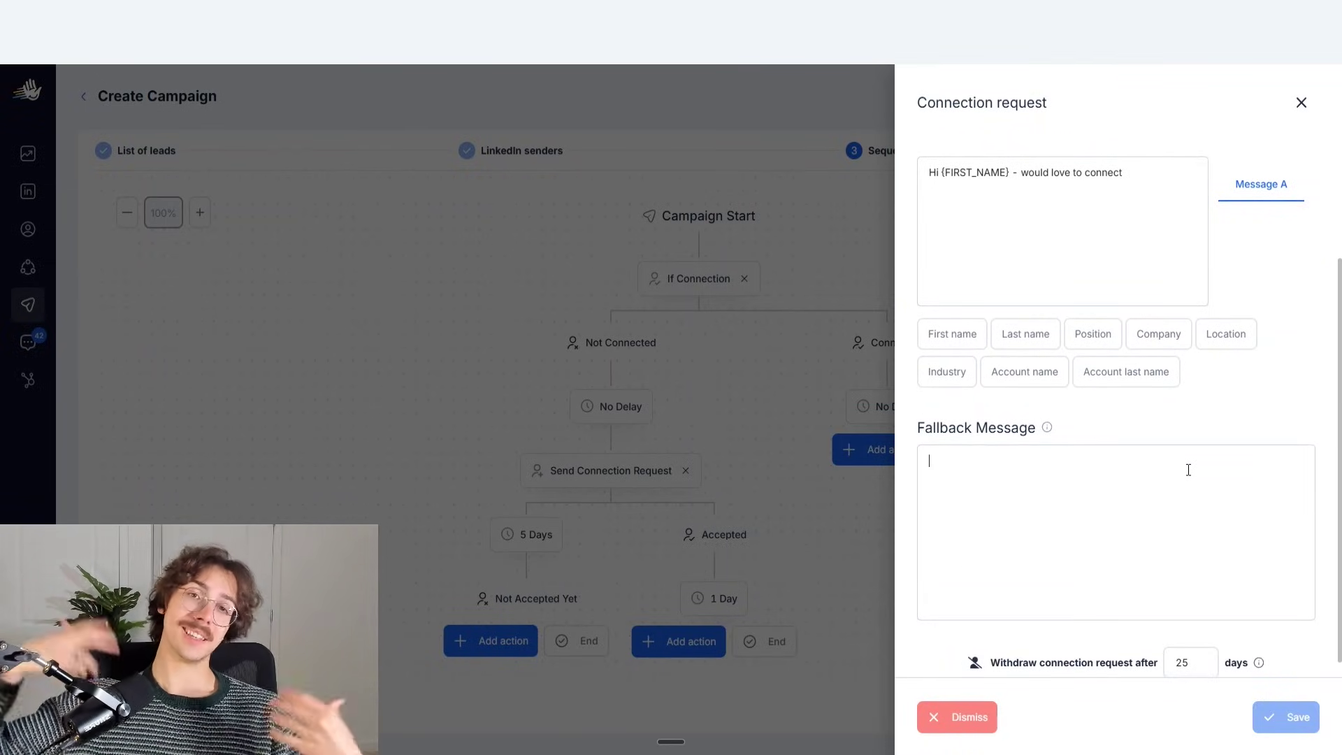
{"action": "scroll", "coordinate": [1046, 444], "scroll_direction": "up", "scroll_amount": 2}
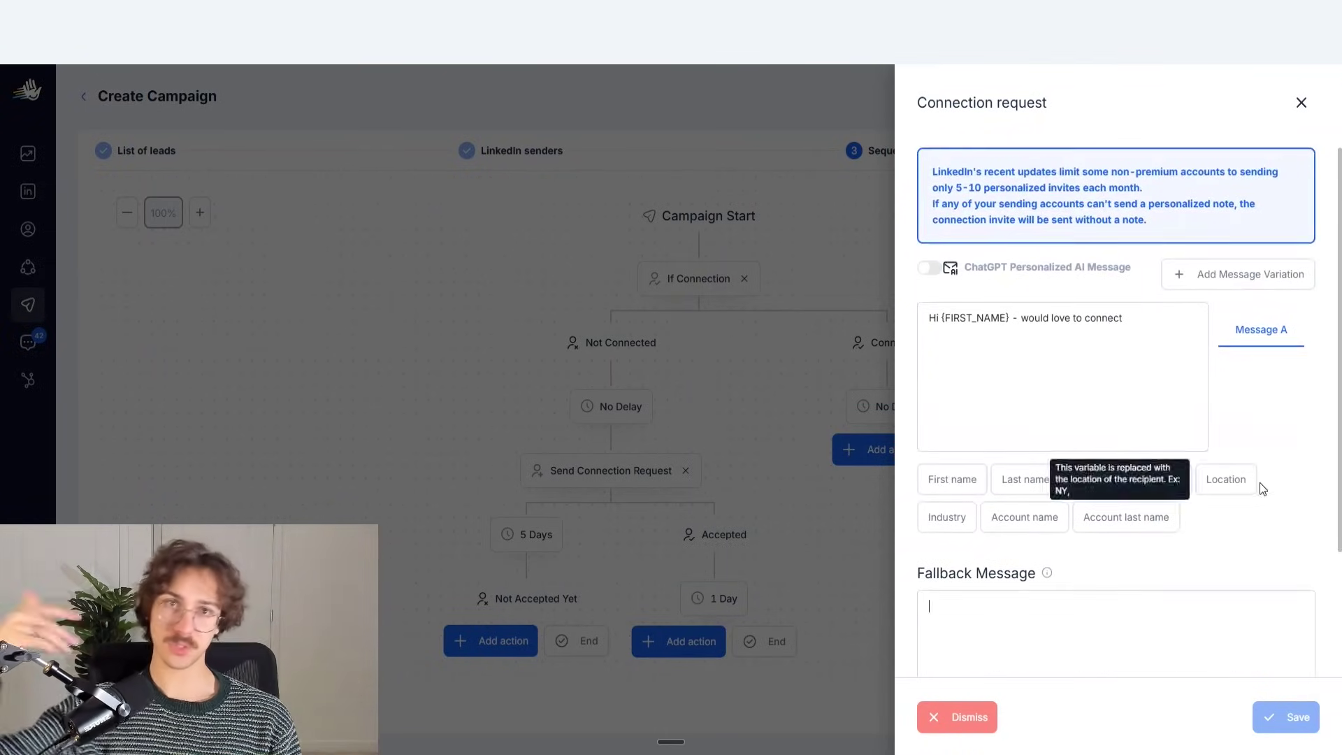
{"action": "mouse_move", "coordinate": [1049, 572]}
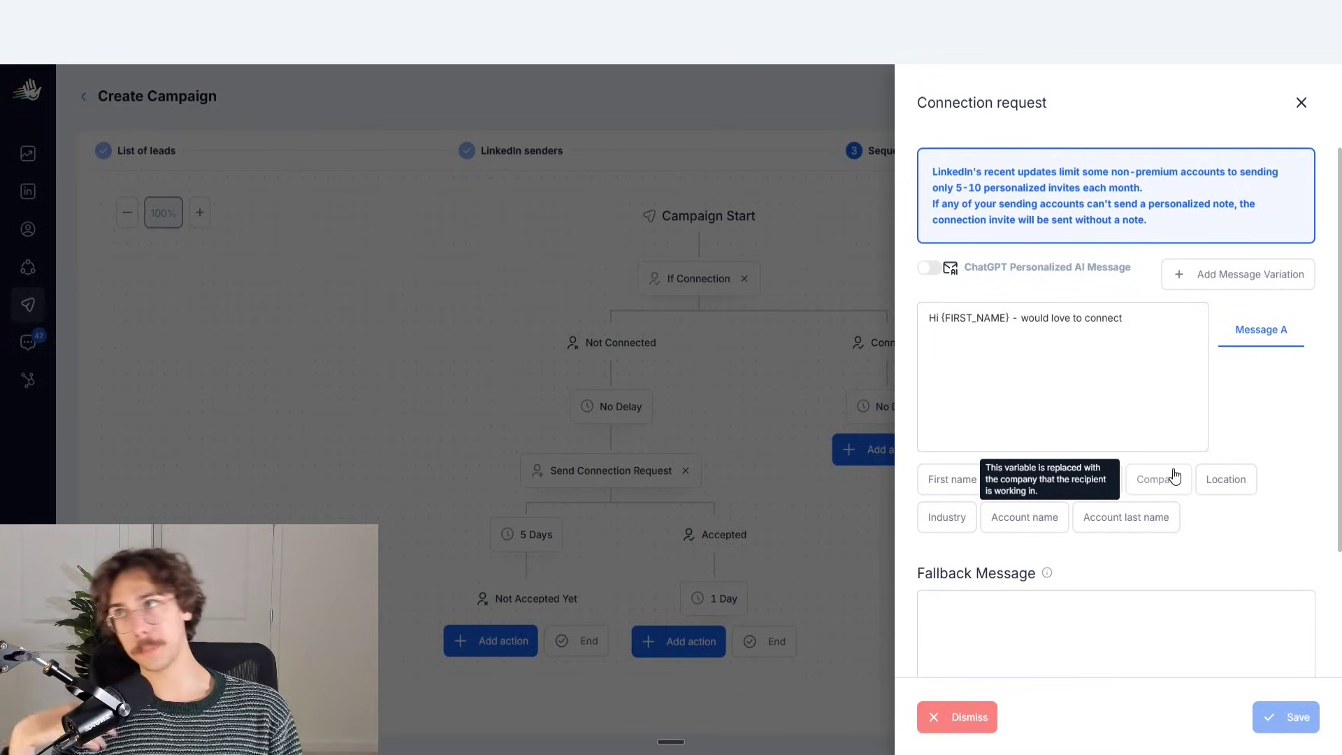
{"action": "scroll", "coordinate": [998, 621], "scroll_direction": "down", "scroll_amount": 2}
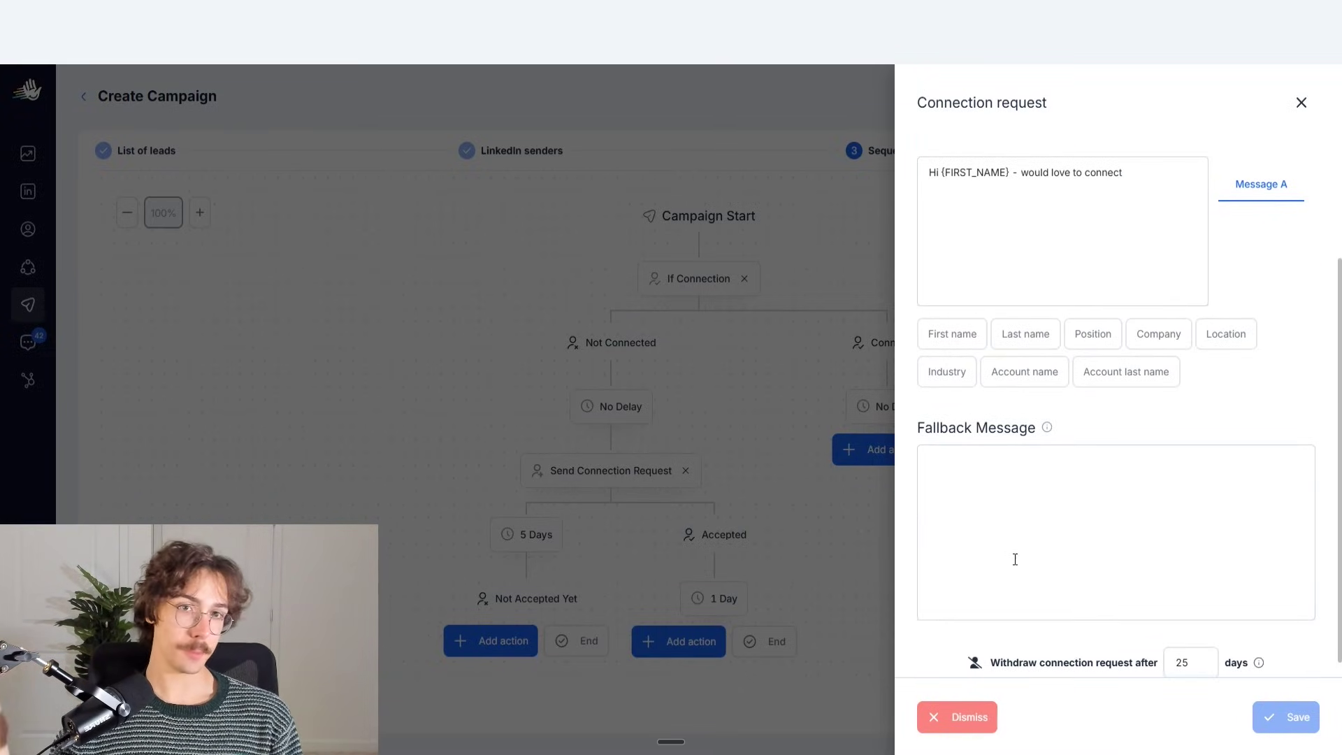
{"action": "scroll", "coordinate": [1028, 570], "scroll_direction": "down", "scroll_amount": 1}
{"action": "scroll", "coordinate": [1069, 601], "scroll_direction": "up", "scroll_amount": 2}
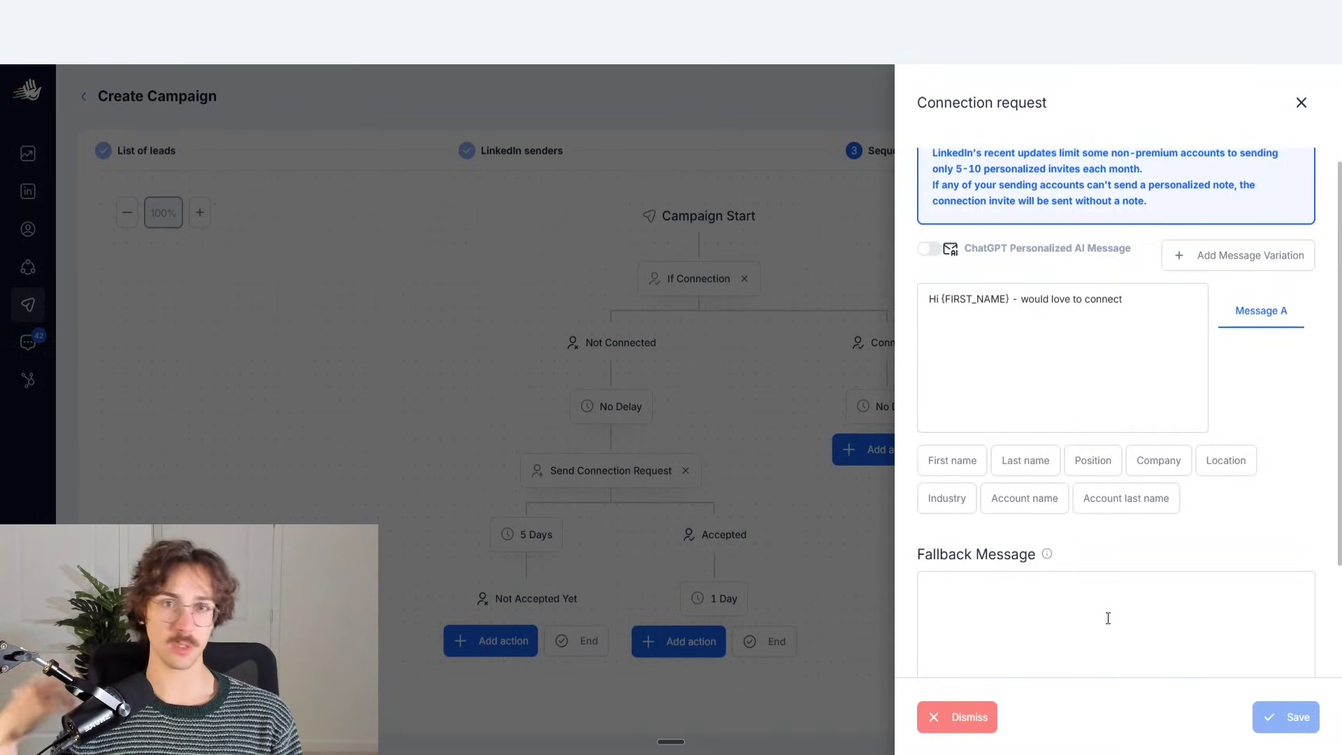
{"action": "scroll", "coordinate": [1211, 583], "scroll_direction": "up", "scroll_amount": 1}
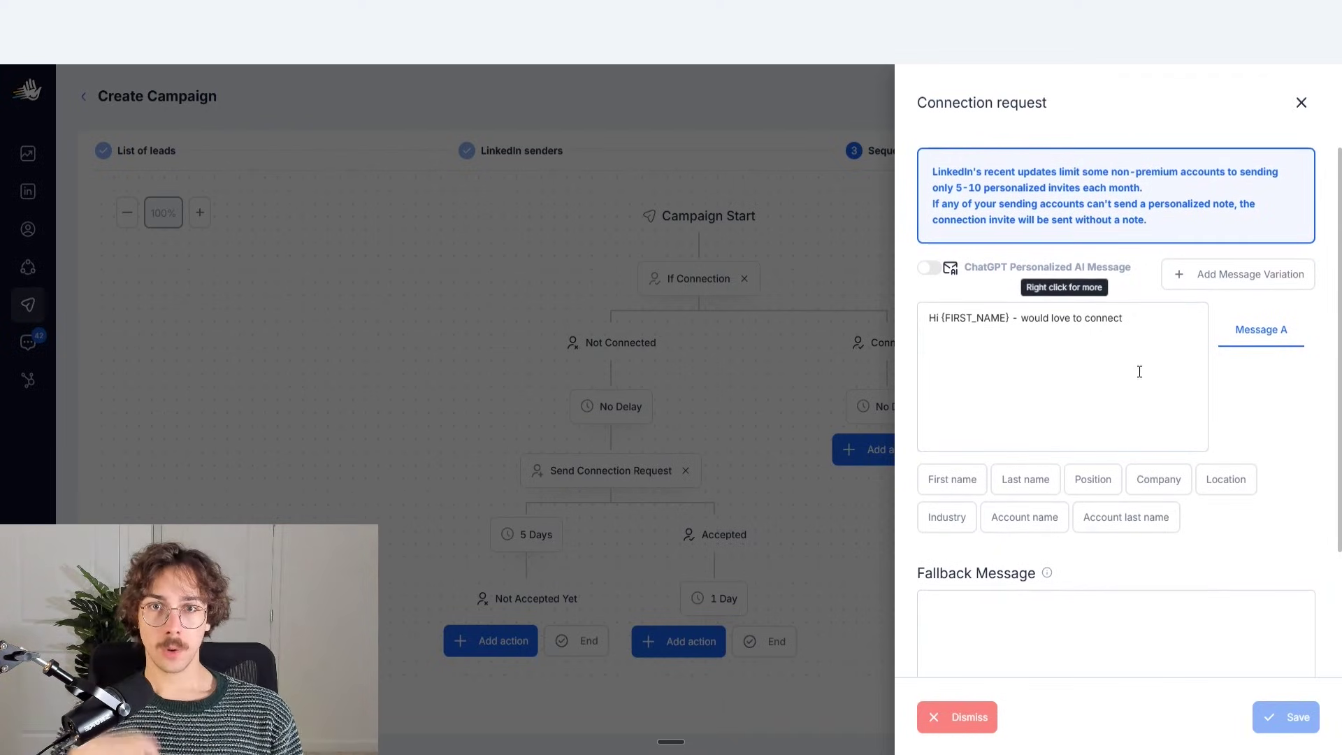
Step: Delete the text of Message A and save the connection request without a note
{"action": "left_click_drag", "start_coordinate": [1139, 371], "coordinate": [888, 375]}
{"action": "key", "text": "BackSpace"}
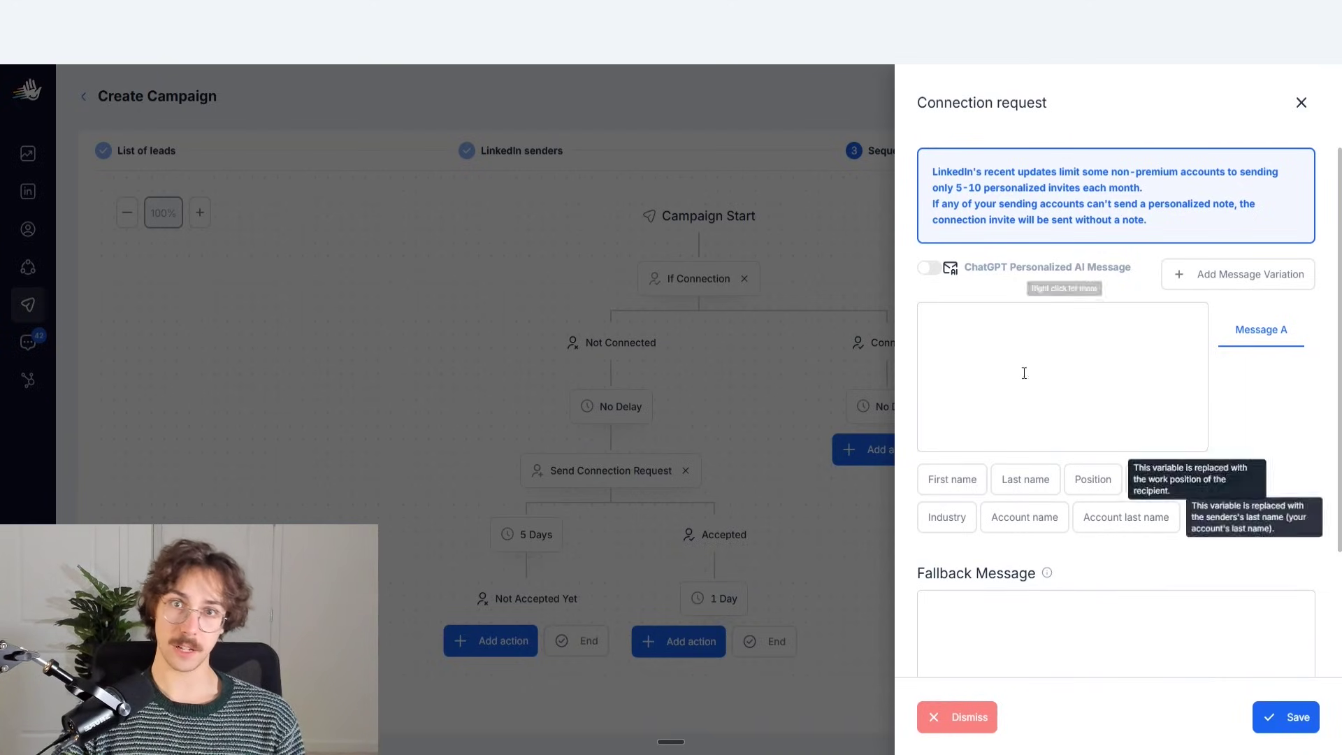
{"action": "left_click", "coordinate": [1294, 732]}
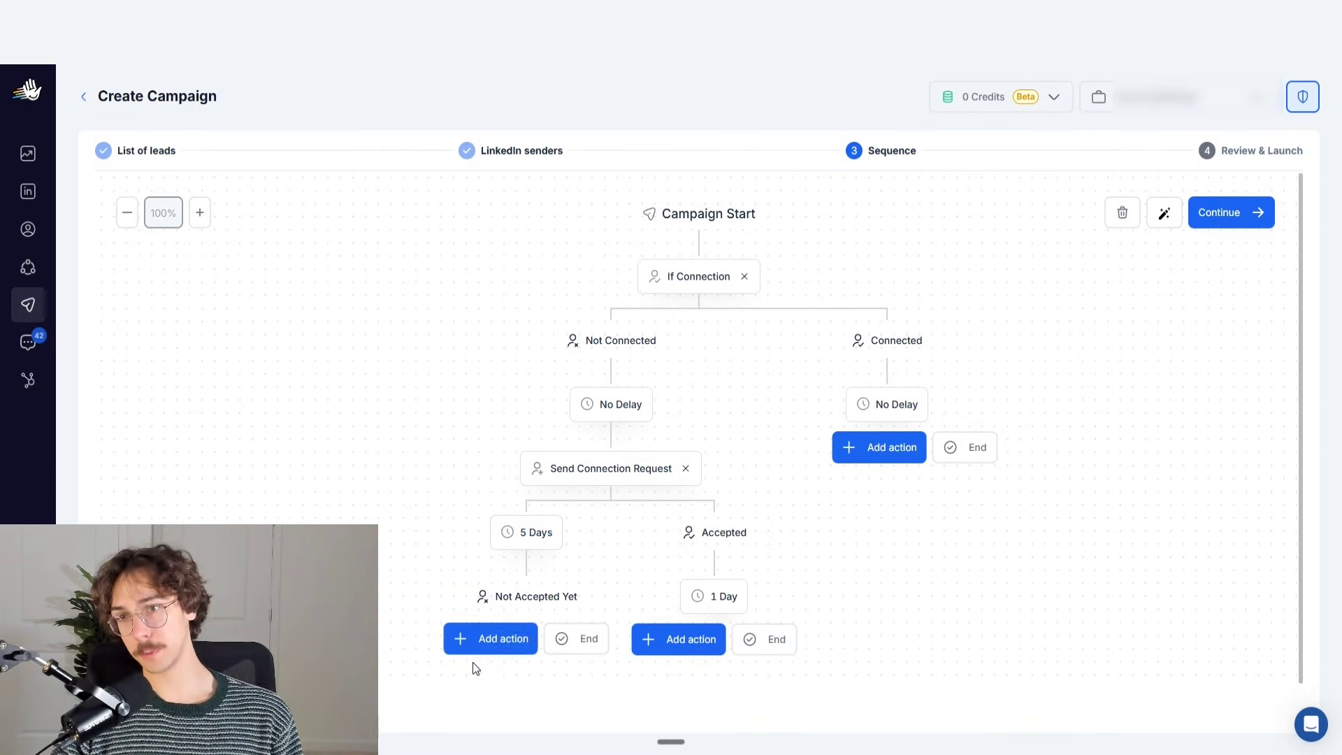
Step: Examine the follow-up actions offered for the Not Accepted Yet and Accepted branches of the connection request
{"action": "left_click", "coordinate": [479, 642]}
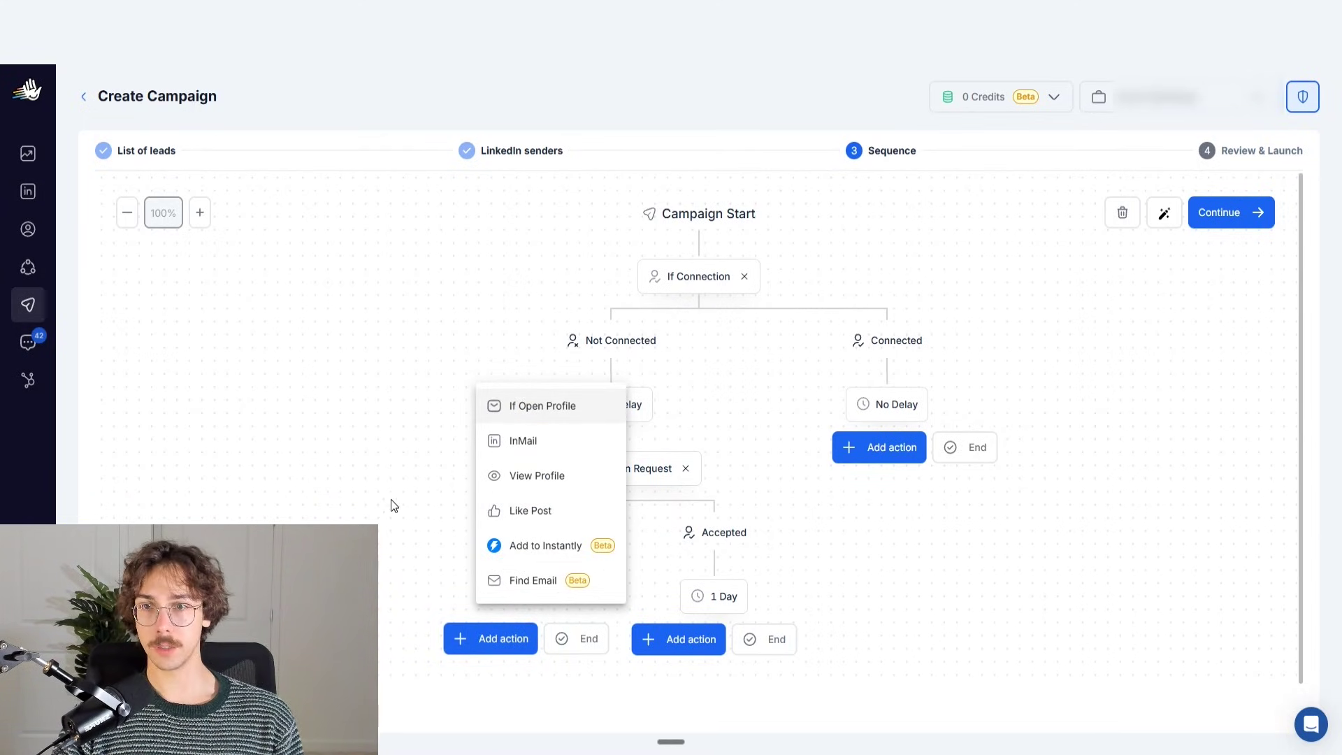
{"action": "left_click", "coordinate": [805, 640]}
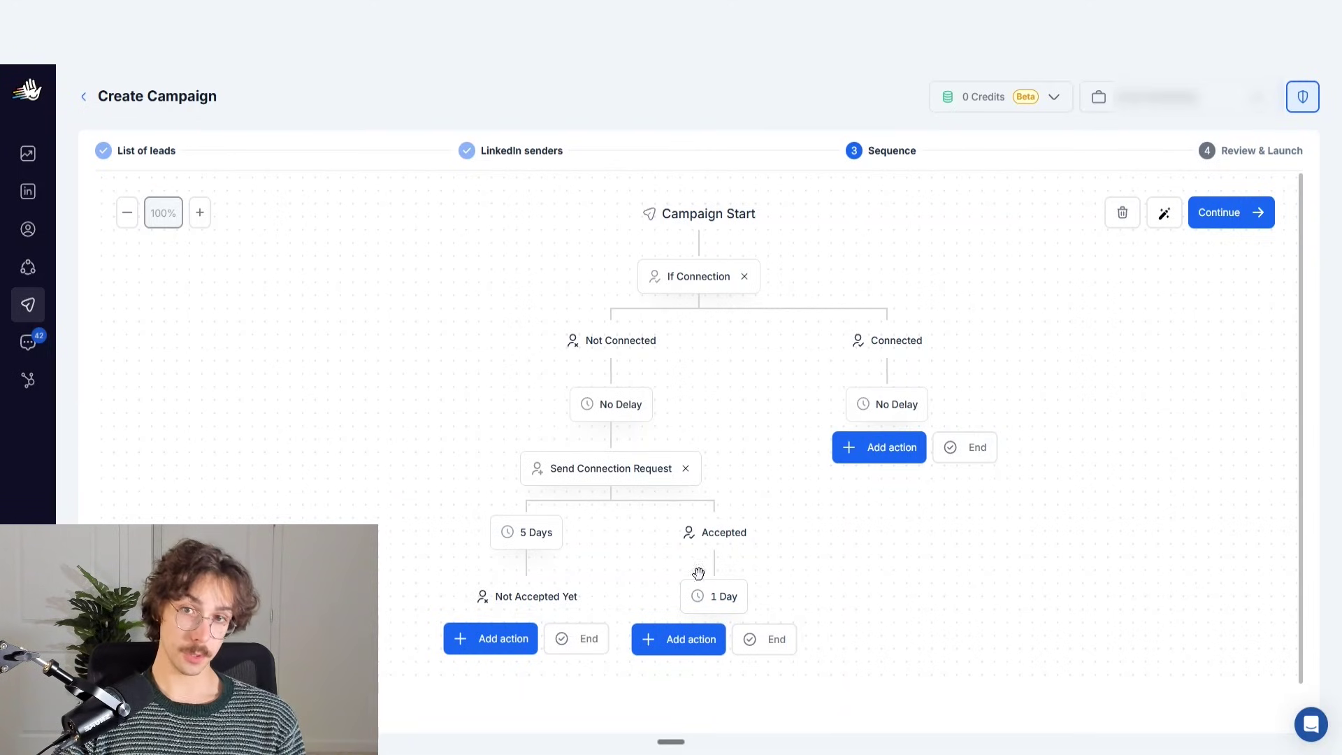
{"action": "left_click", "coordinate": [672, 638]}
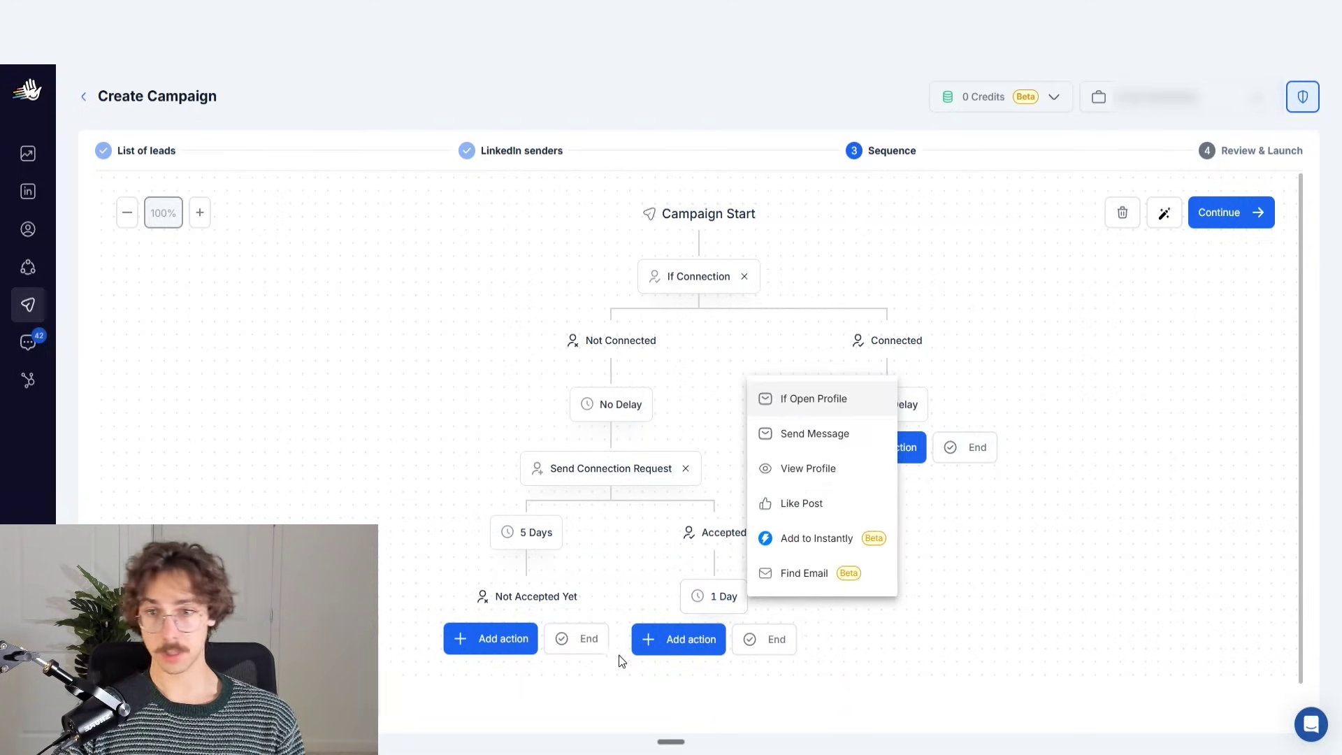
{"action": "left_click", "coordinate": [1019, 545]}
{"action": "left_click_drag", "start_coordinate": [974, 518], "coordinate": [965, 608]}
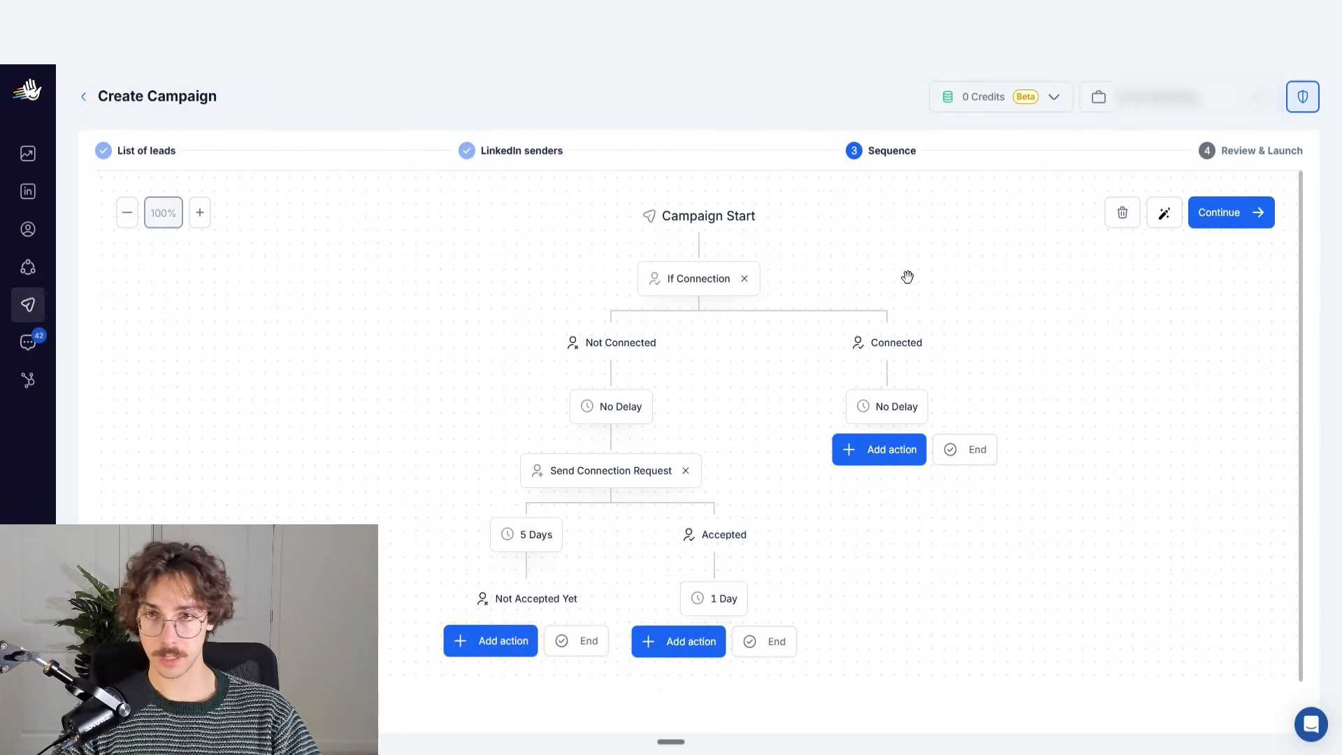
{"action": "scroll", "coordinate": [829, 494], "scroll_direction": "down", "scroll_amount": 1}
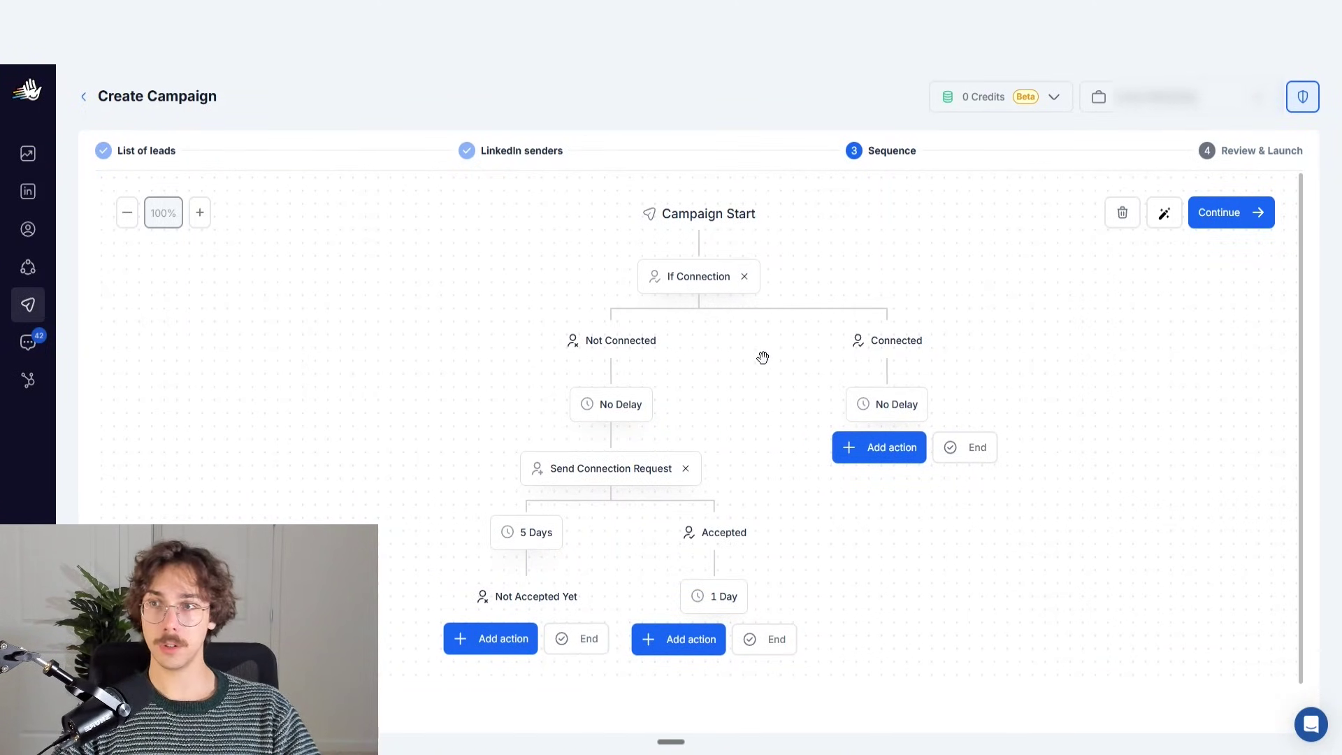
{"action": "scroll", "coordinate": [738, 315], "scroll_direction": "up", "scroll_amount": 1}
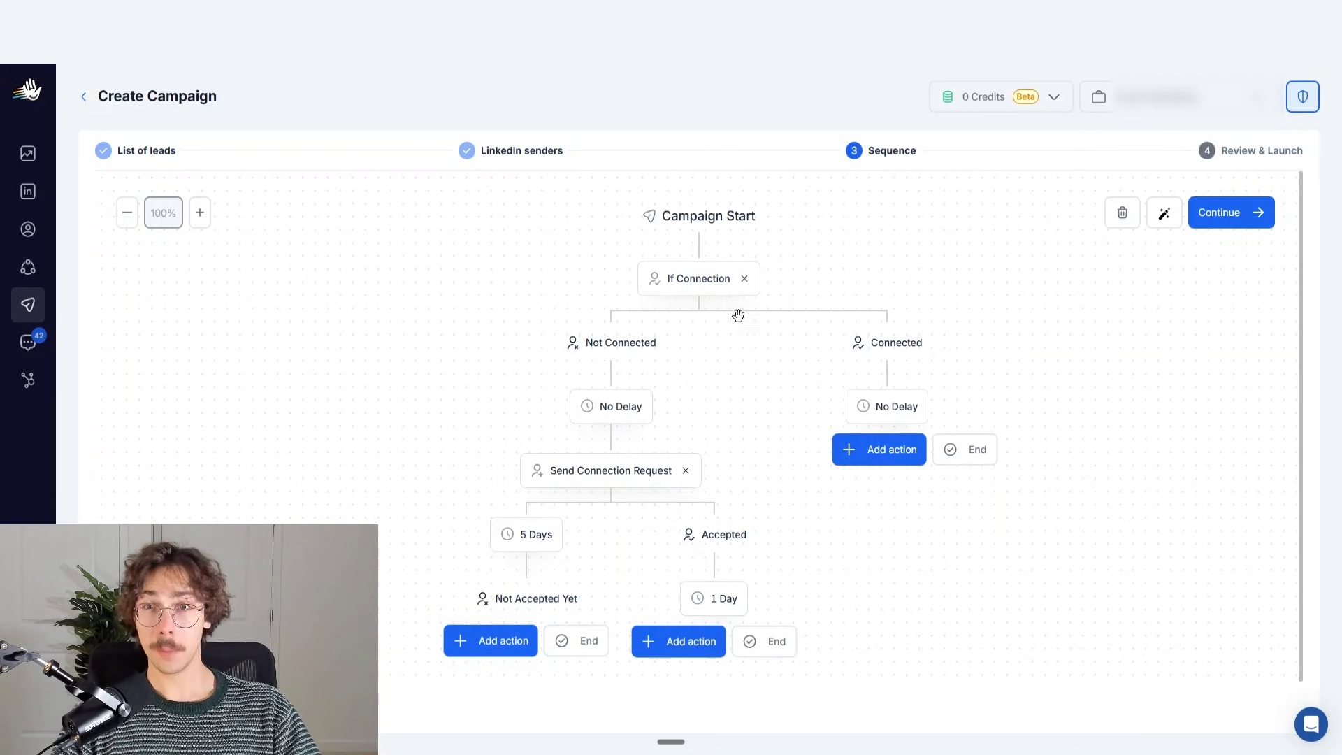
{"action": "scroll", "coordinate": [878, 489], "scroll_direction": "down", "scroll_amount": 1}
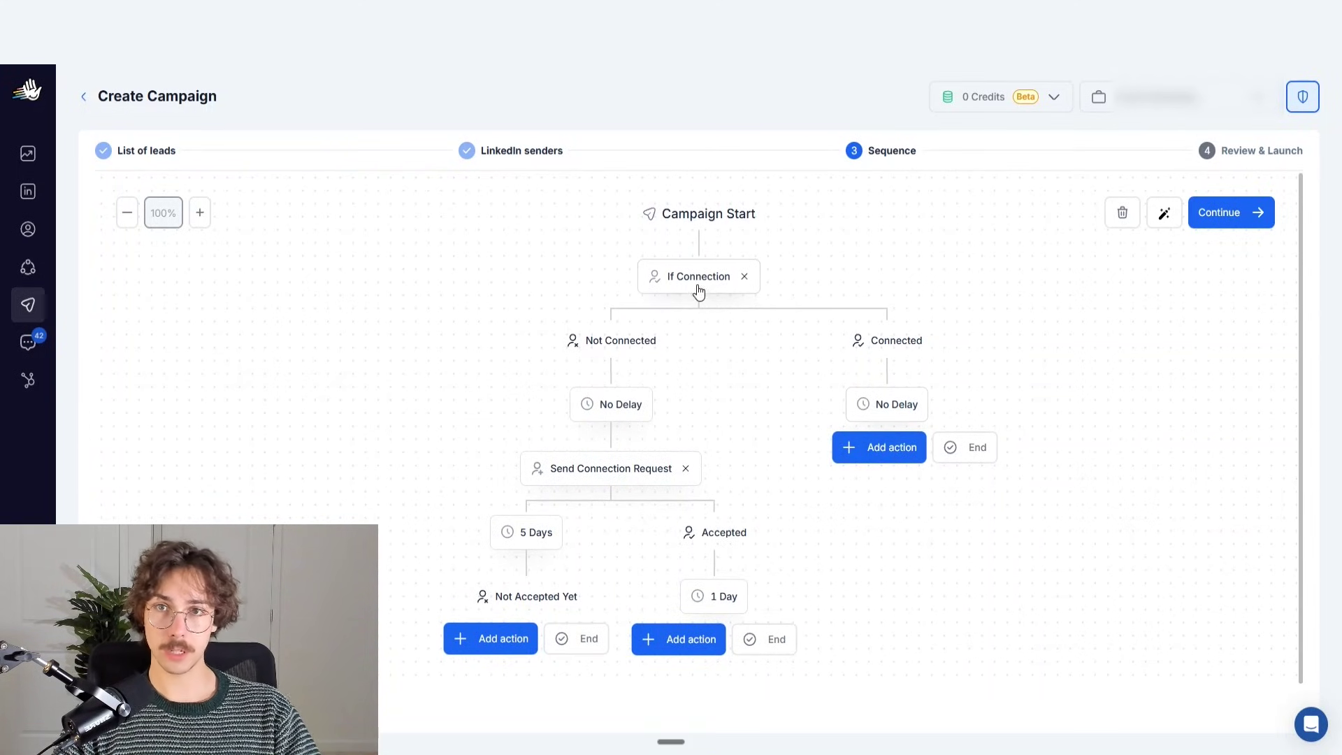
Step: Check the actions offered for the Connected branch without adding one, and continue to the Review & Launch stage
{"action": "left_click", "coordinate": [908, 453]}
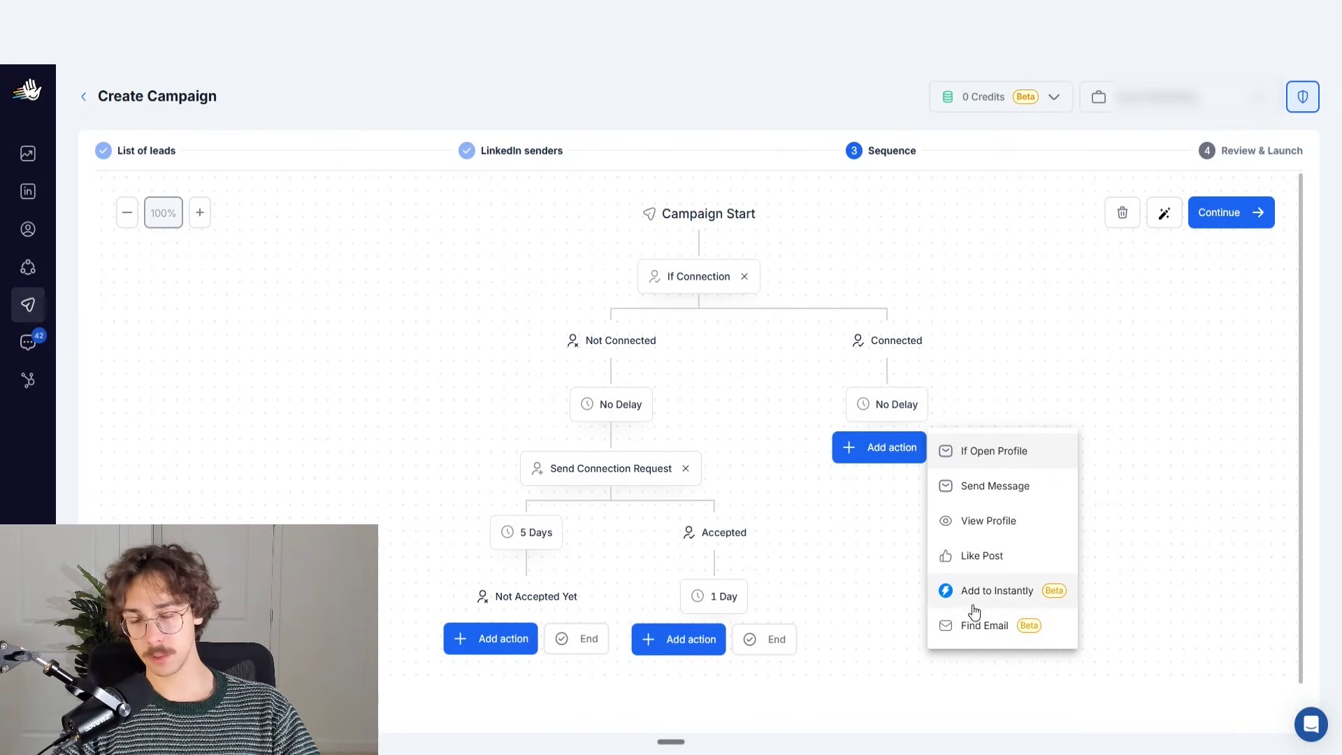
{"action": "left_click", "coordinate": [832, 603]}
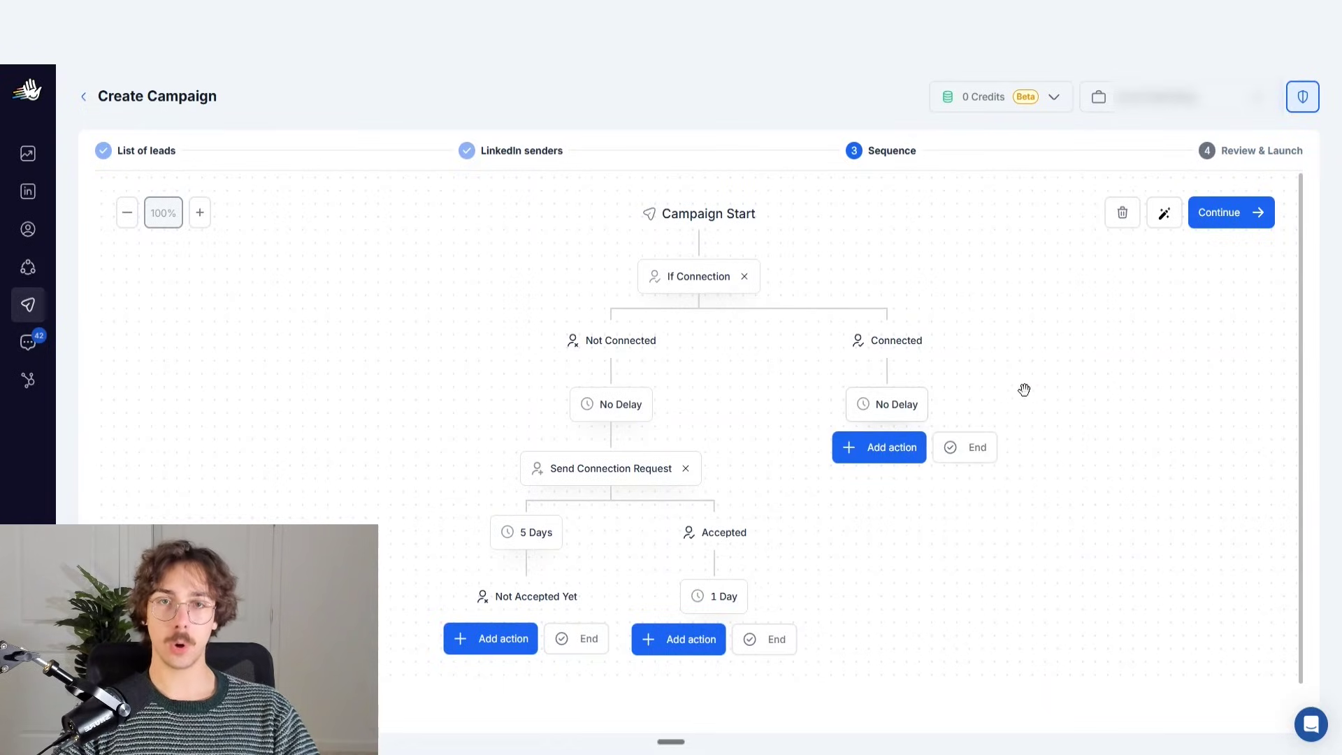
{"action": "left_click", "coordinate": [1228, 221]}
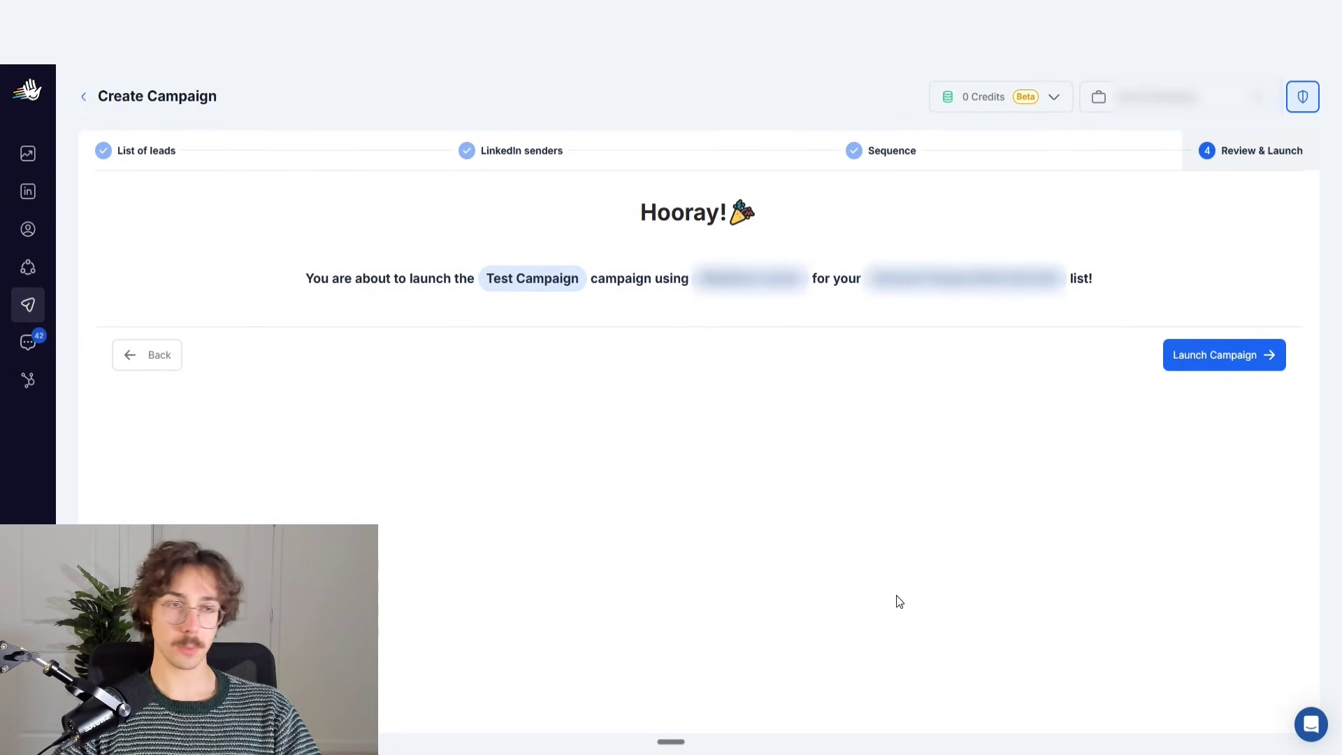